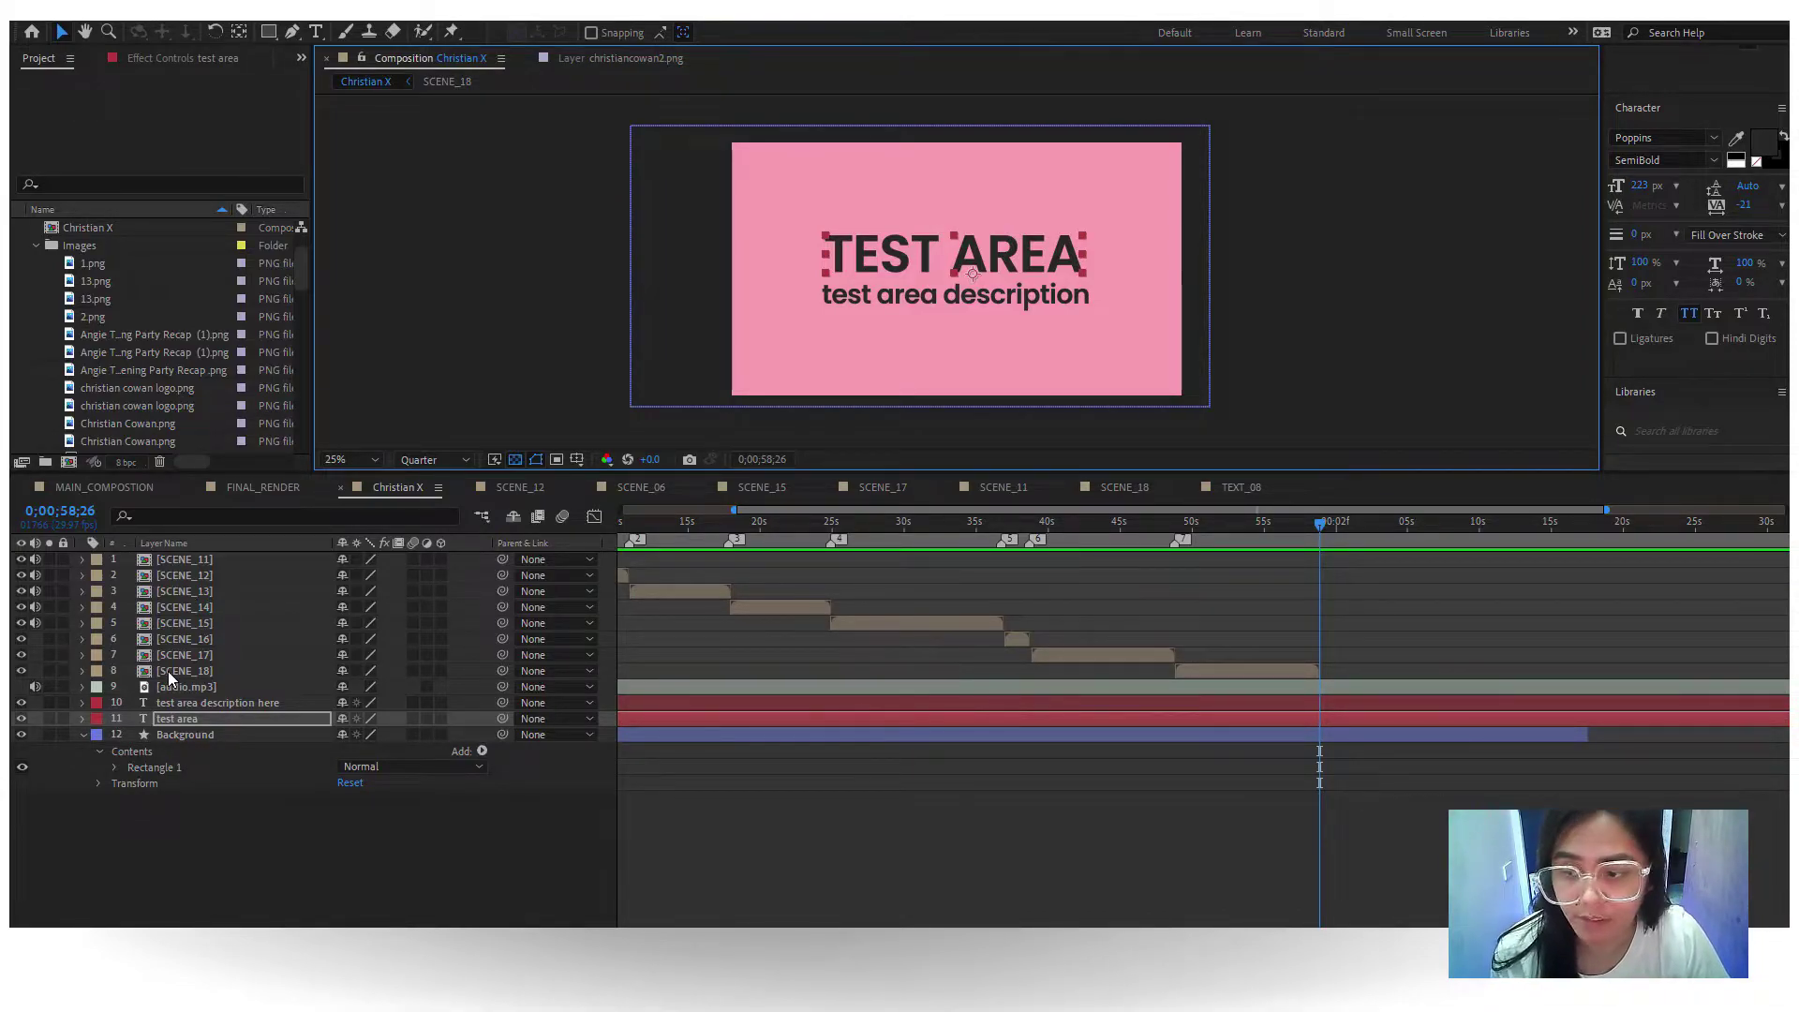
- Select the 'test area' and 'test area description here' text layers together in the Christian X timeline
{"action": "left_click", "coordinate": [169, 702]}
{"action": "left_click", "coordinate": [197, 734]}
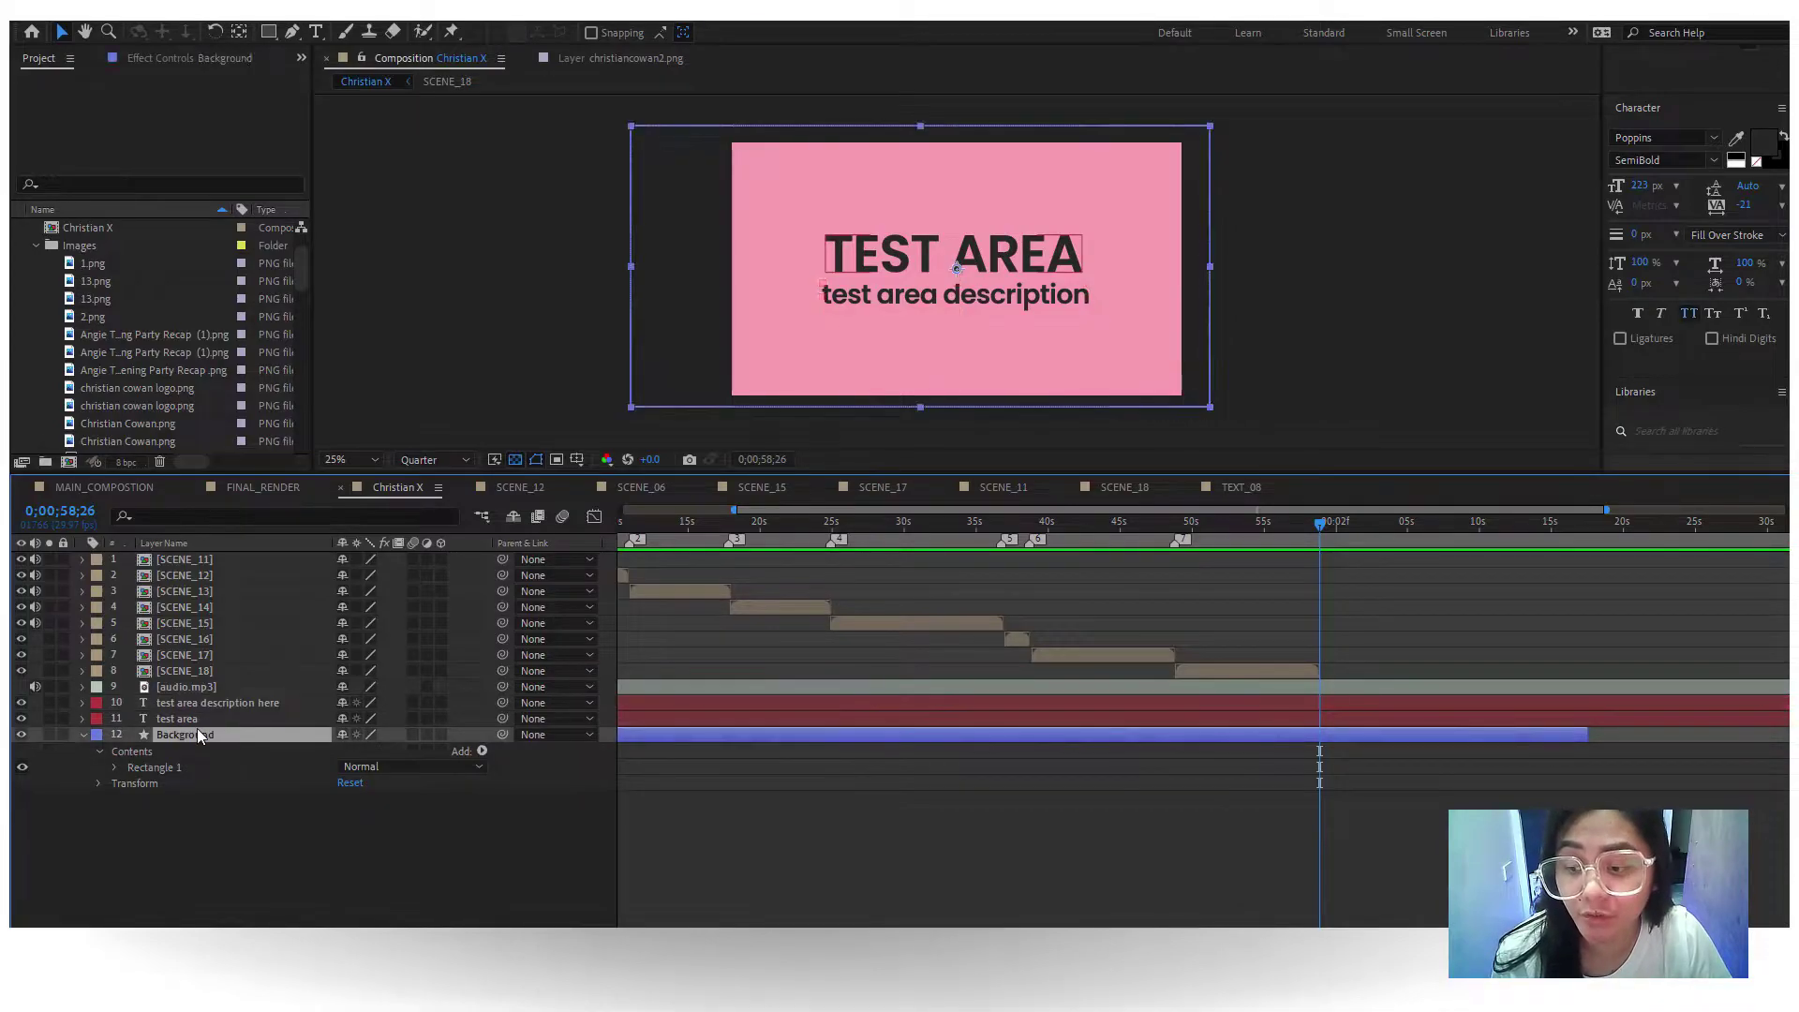
{"action": "left_click", "coordinate": [197, 718]}
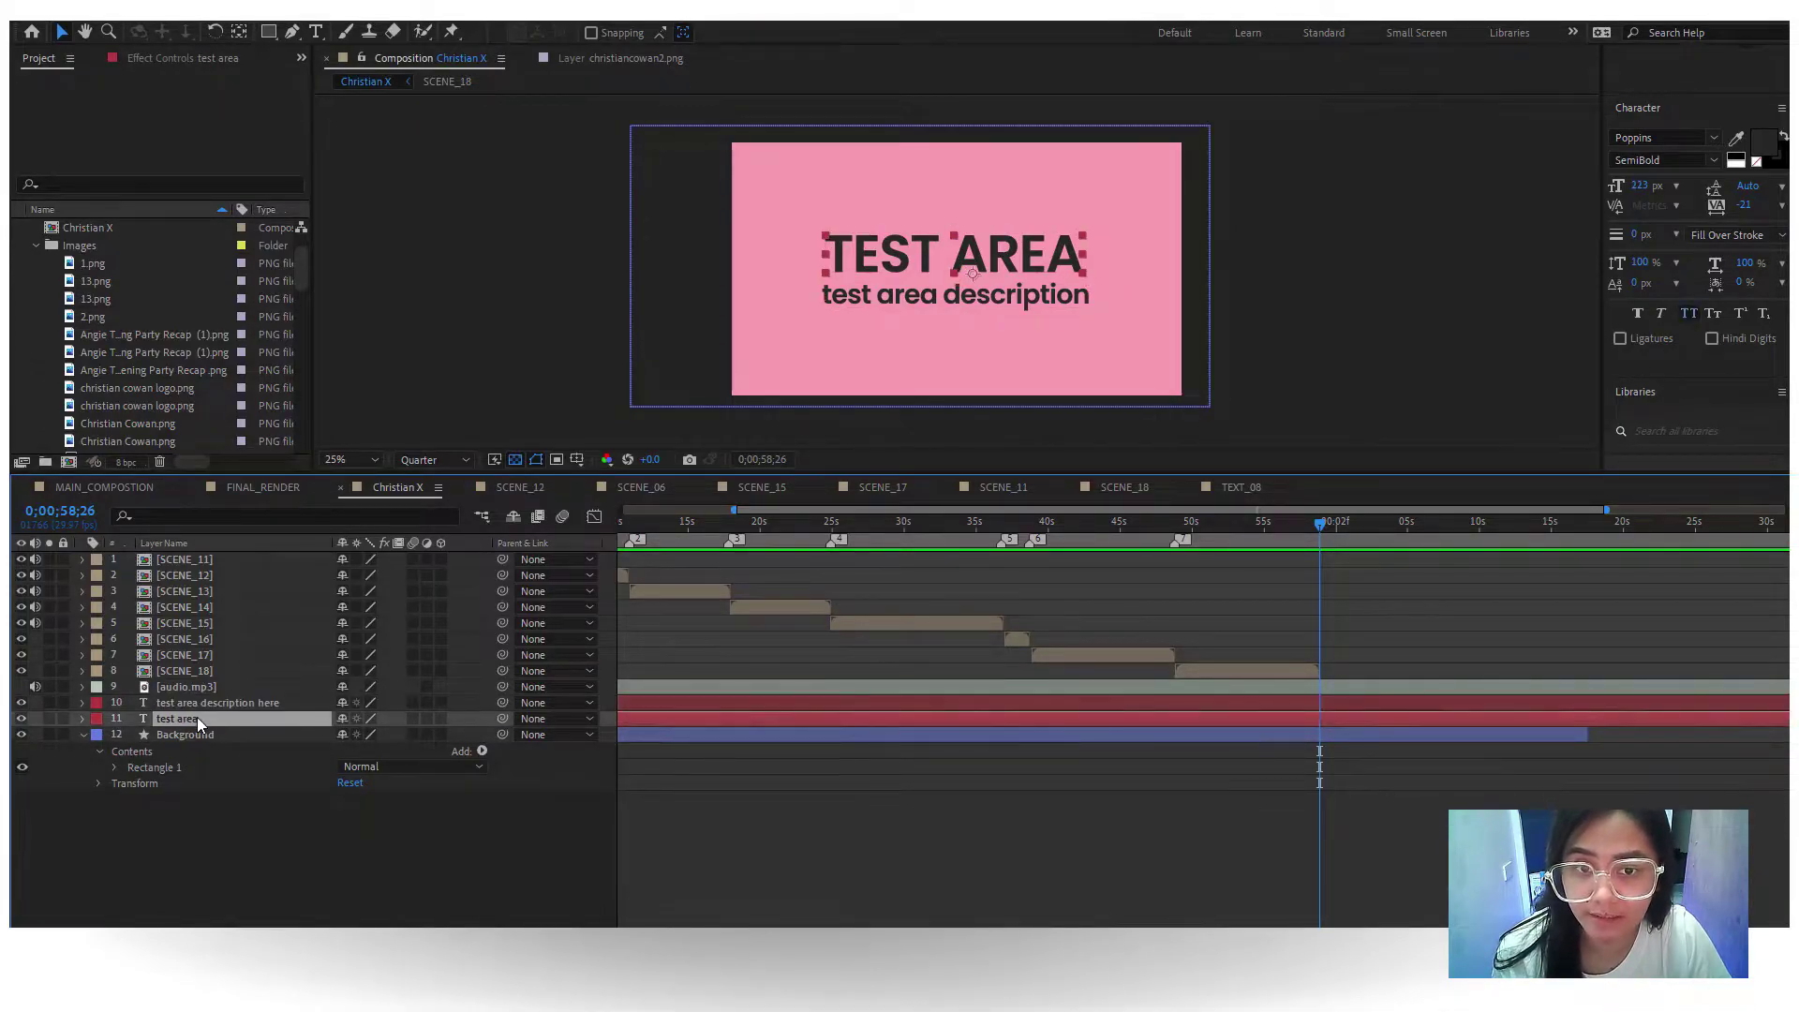
{"action": "left_click", "coordinate": [198, 707], "text": "shift"}
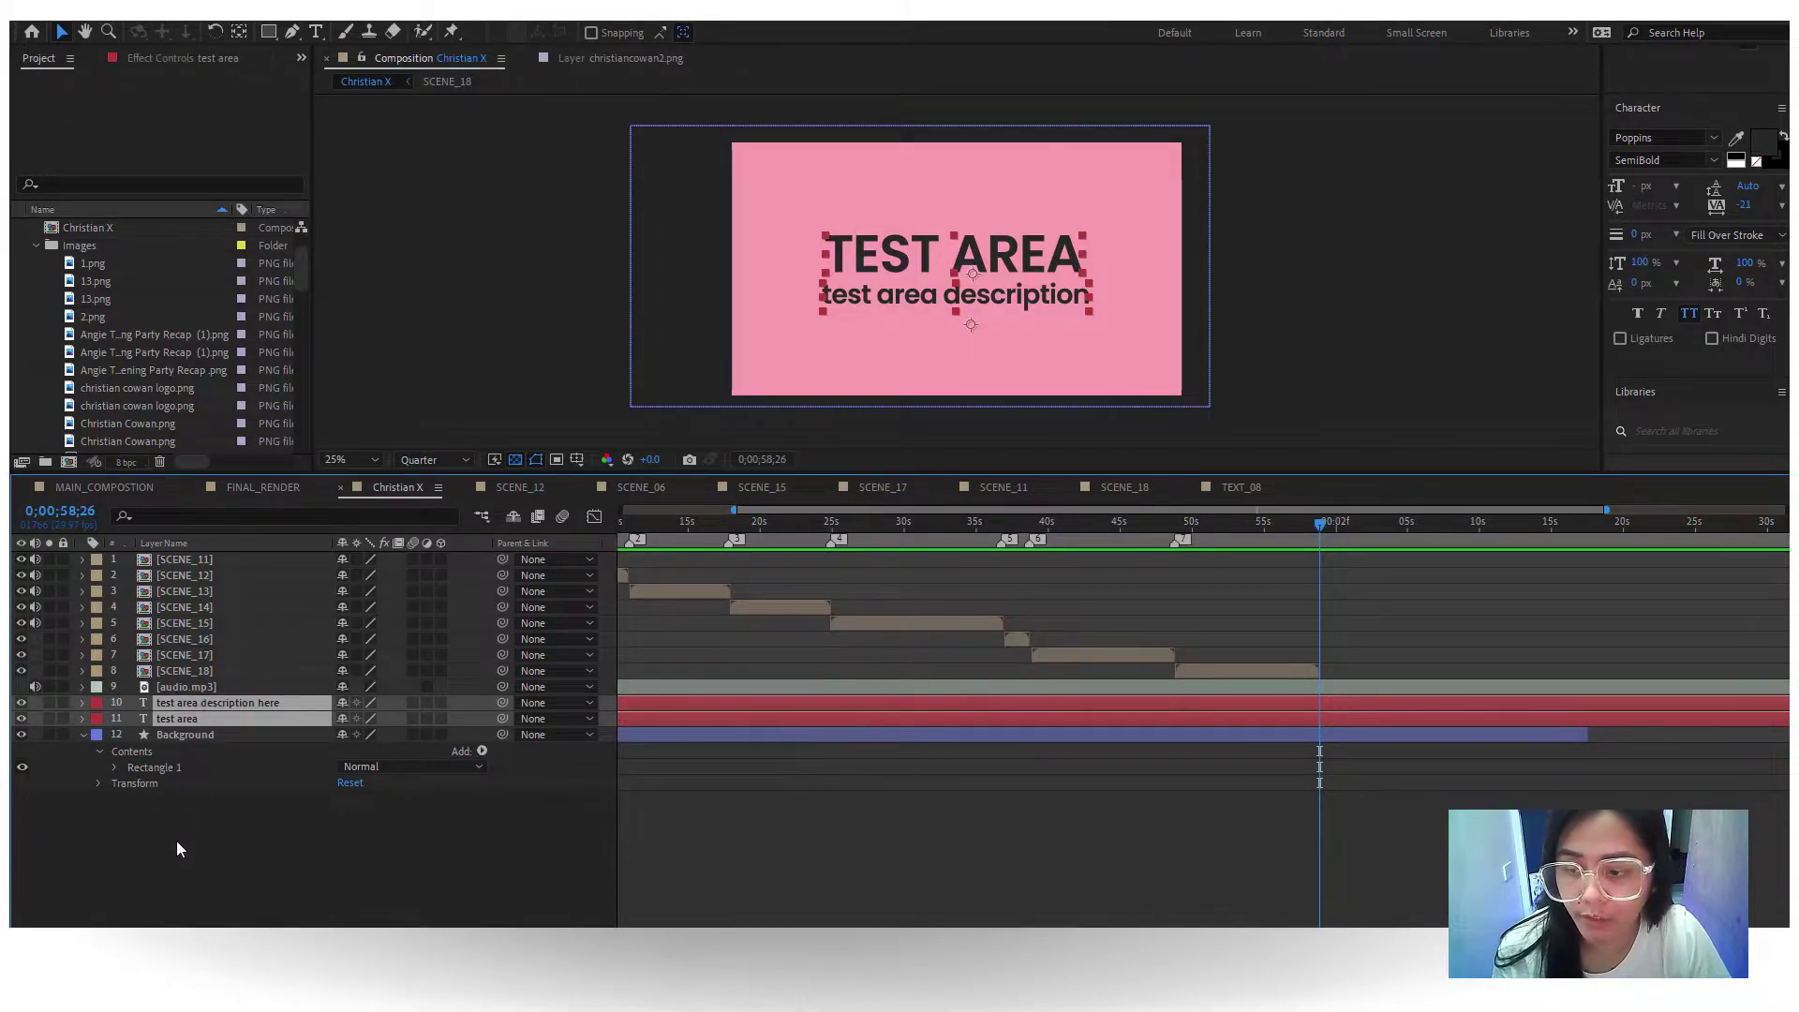
{"action": "left_click", "coordinate": [176, 841]}
{"action": "left_click", "coordinate": [188, 705]}
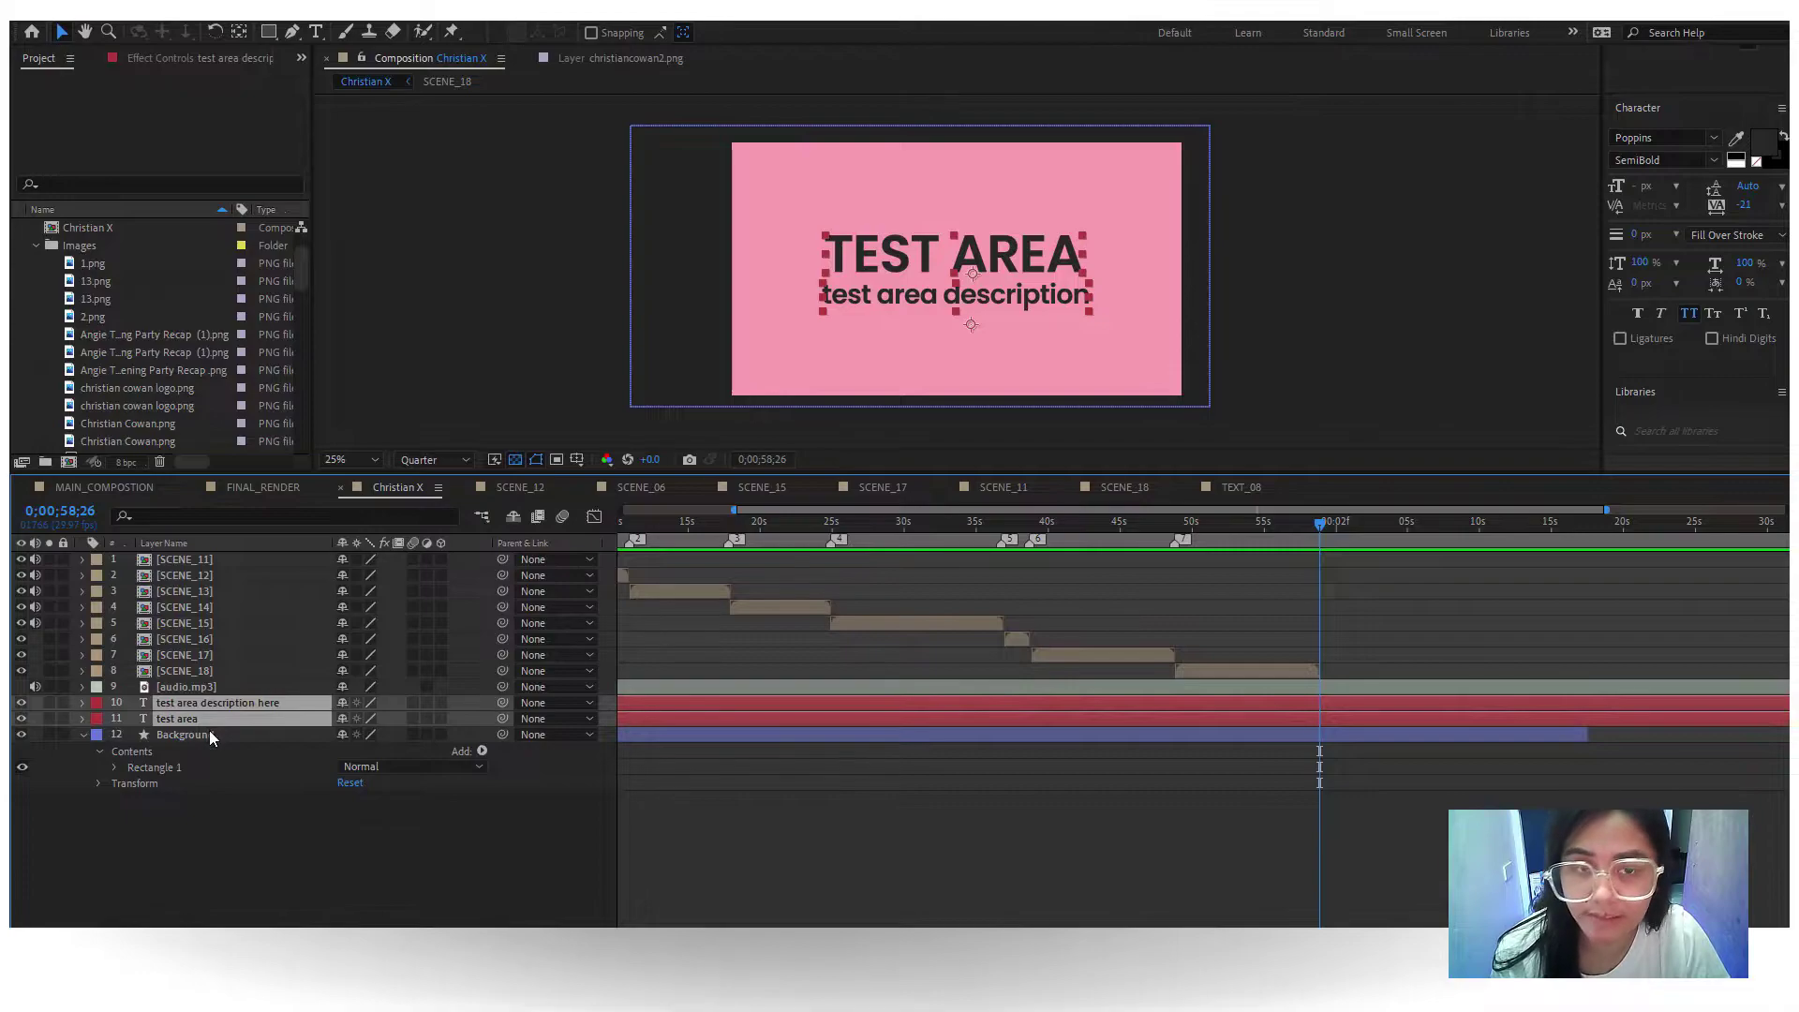
{"action": "left_click", "coordinate": [94, 709]}
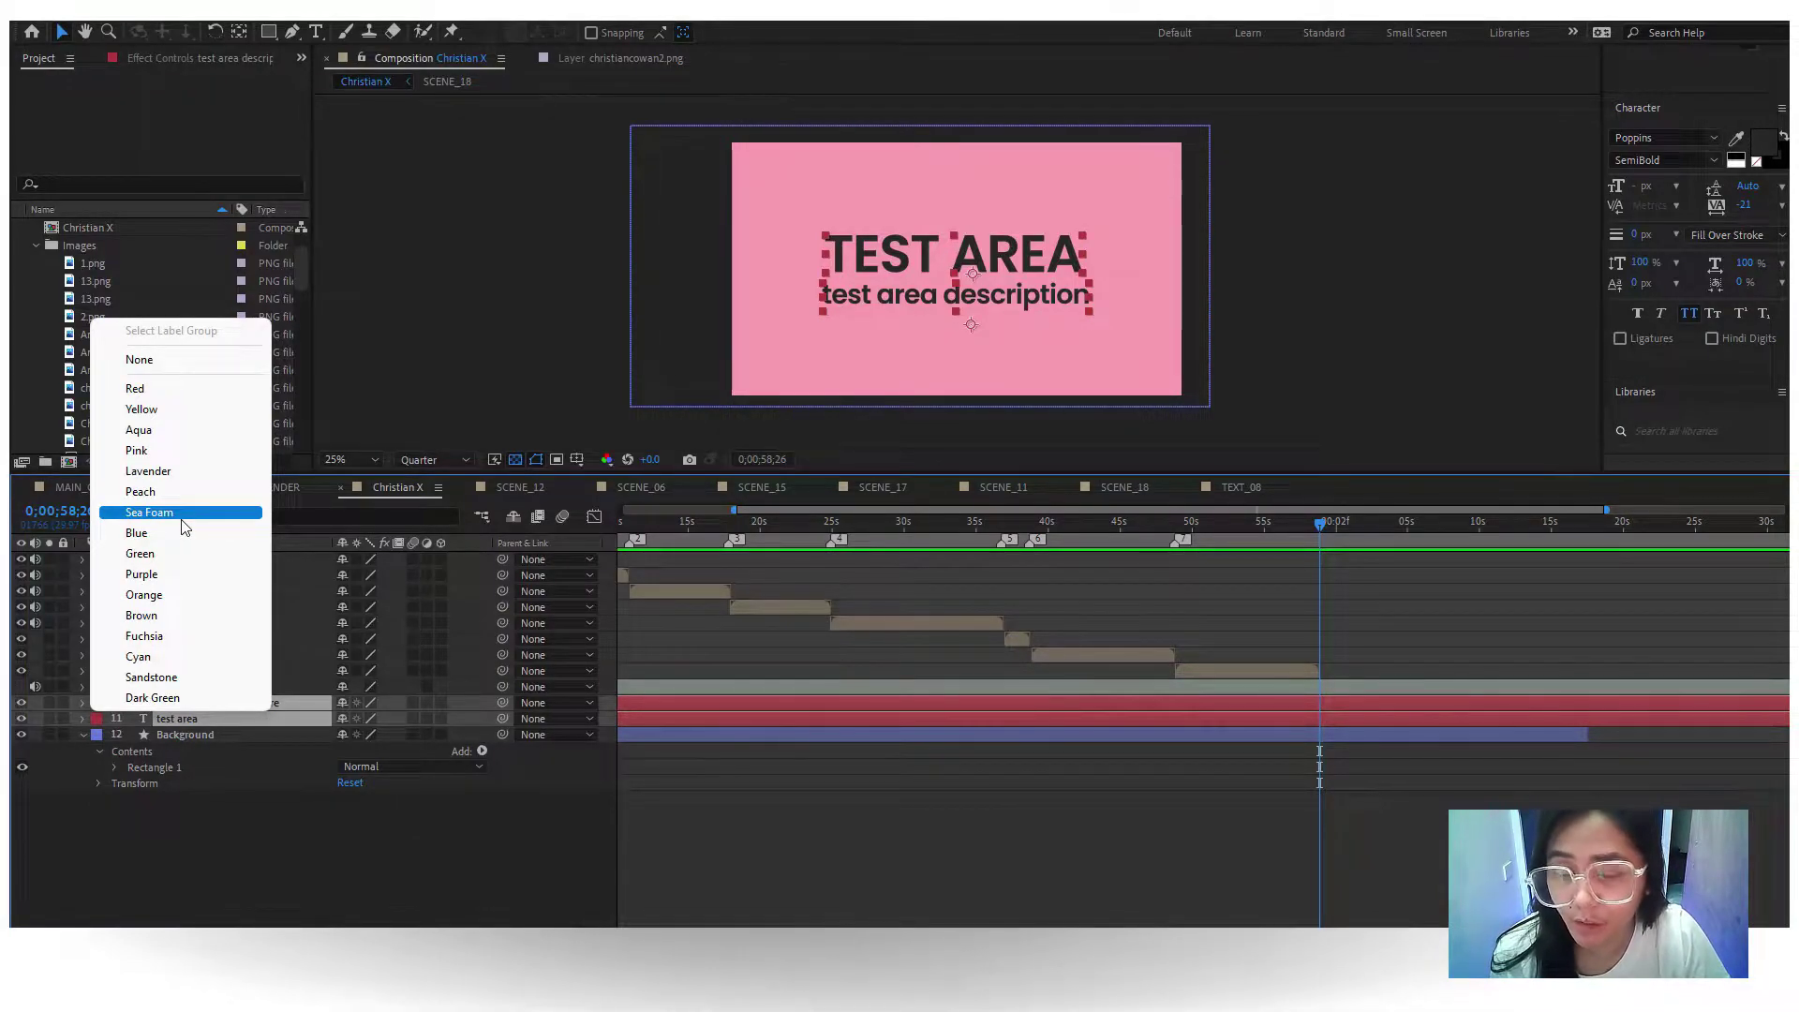
{"action": "left_click", "coordinate": [198, 824]}
{"action": "left_click", "coordinate": [173, 701]}
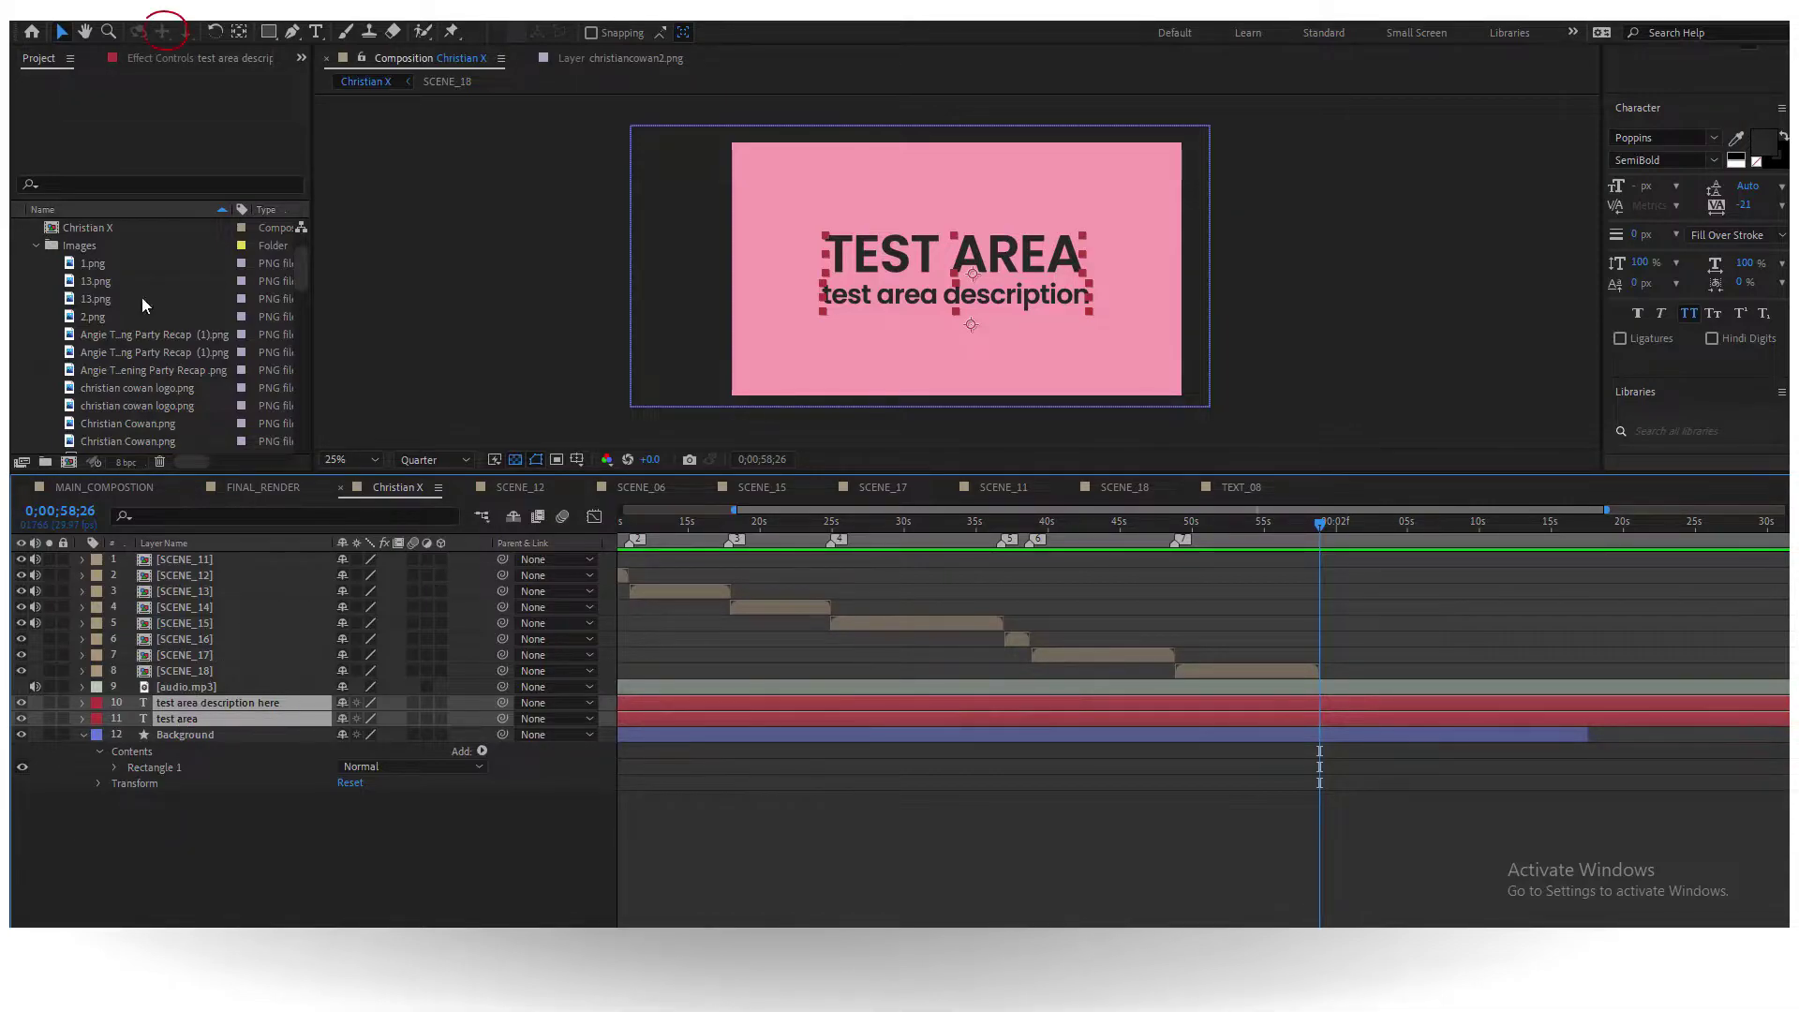
- Pre-compose the two text layers into a new composition named Pre-comp 1, moving all attributes
{"action": "left_click", "coordinate": [167, 28]}
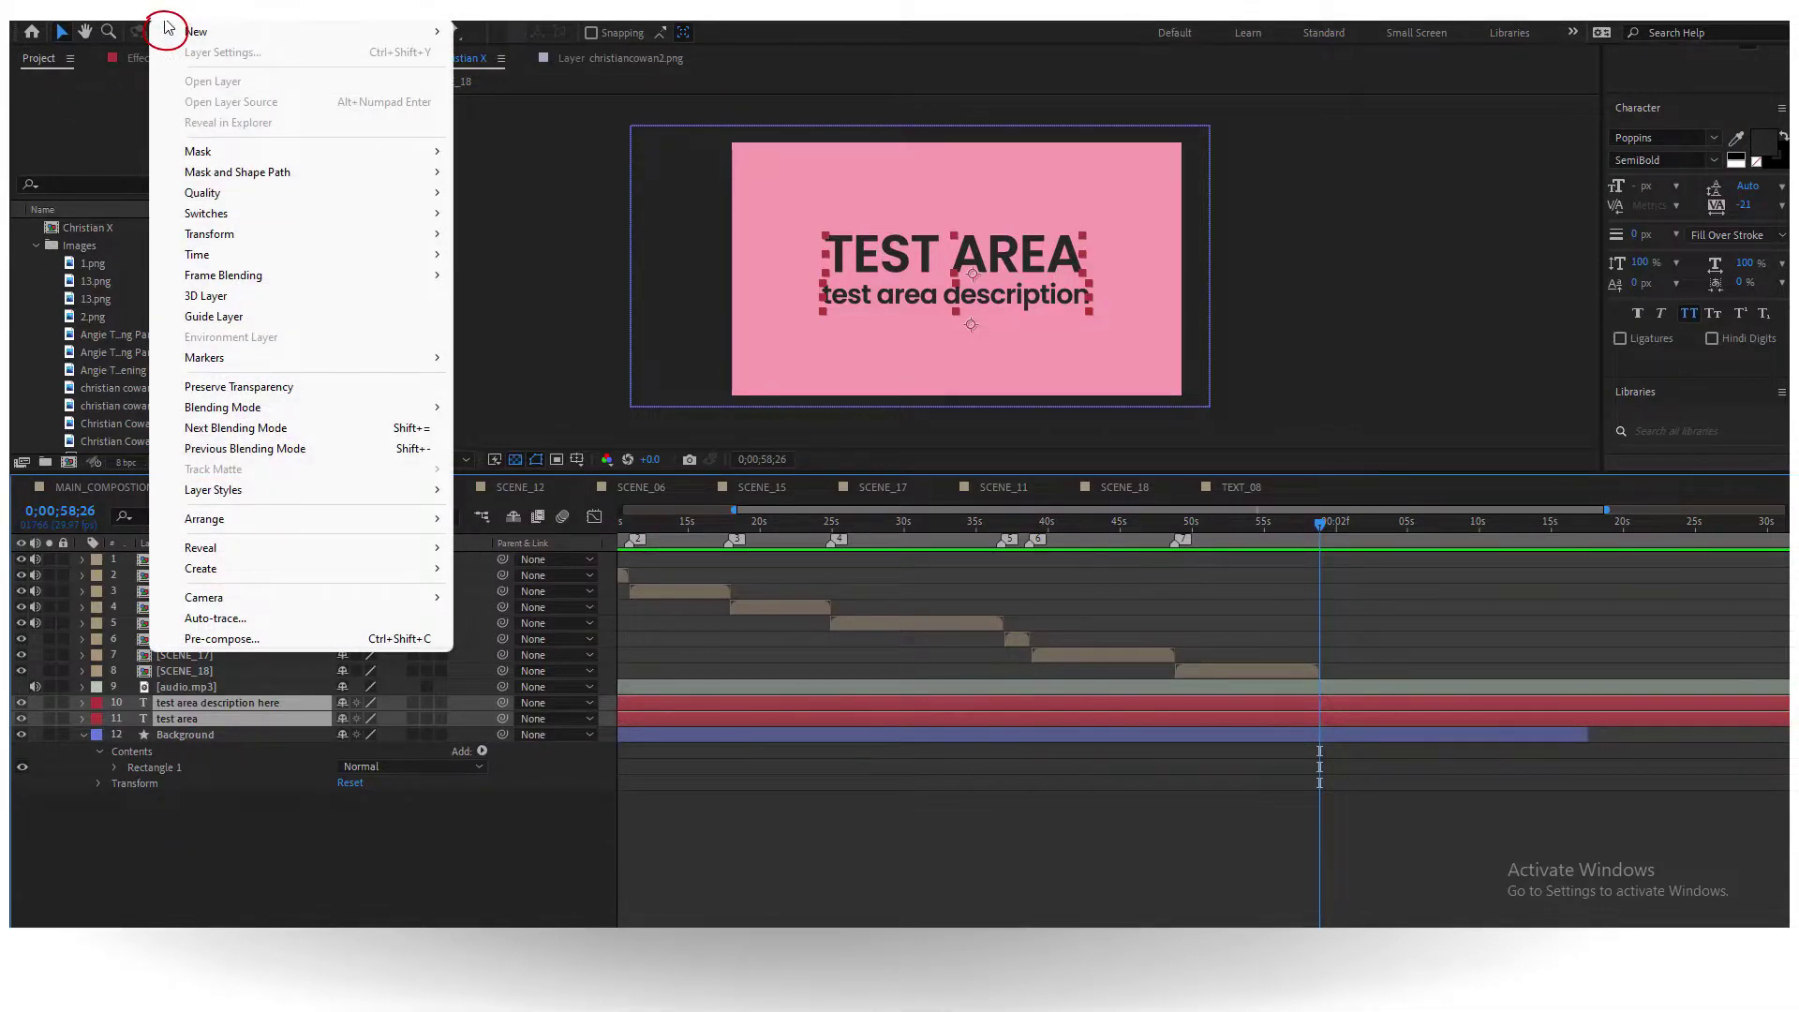
{"action": "left_click", "coordinate": [232, 639]}
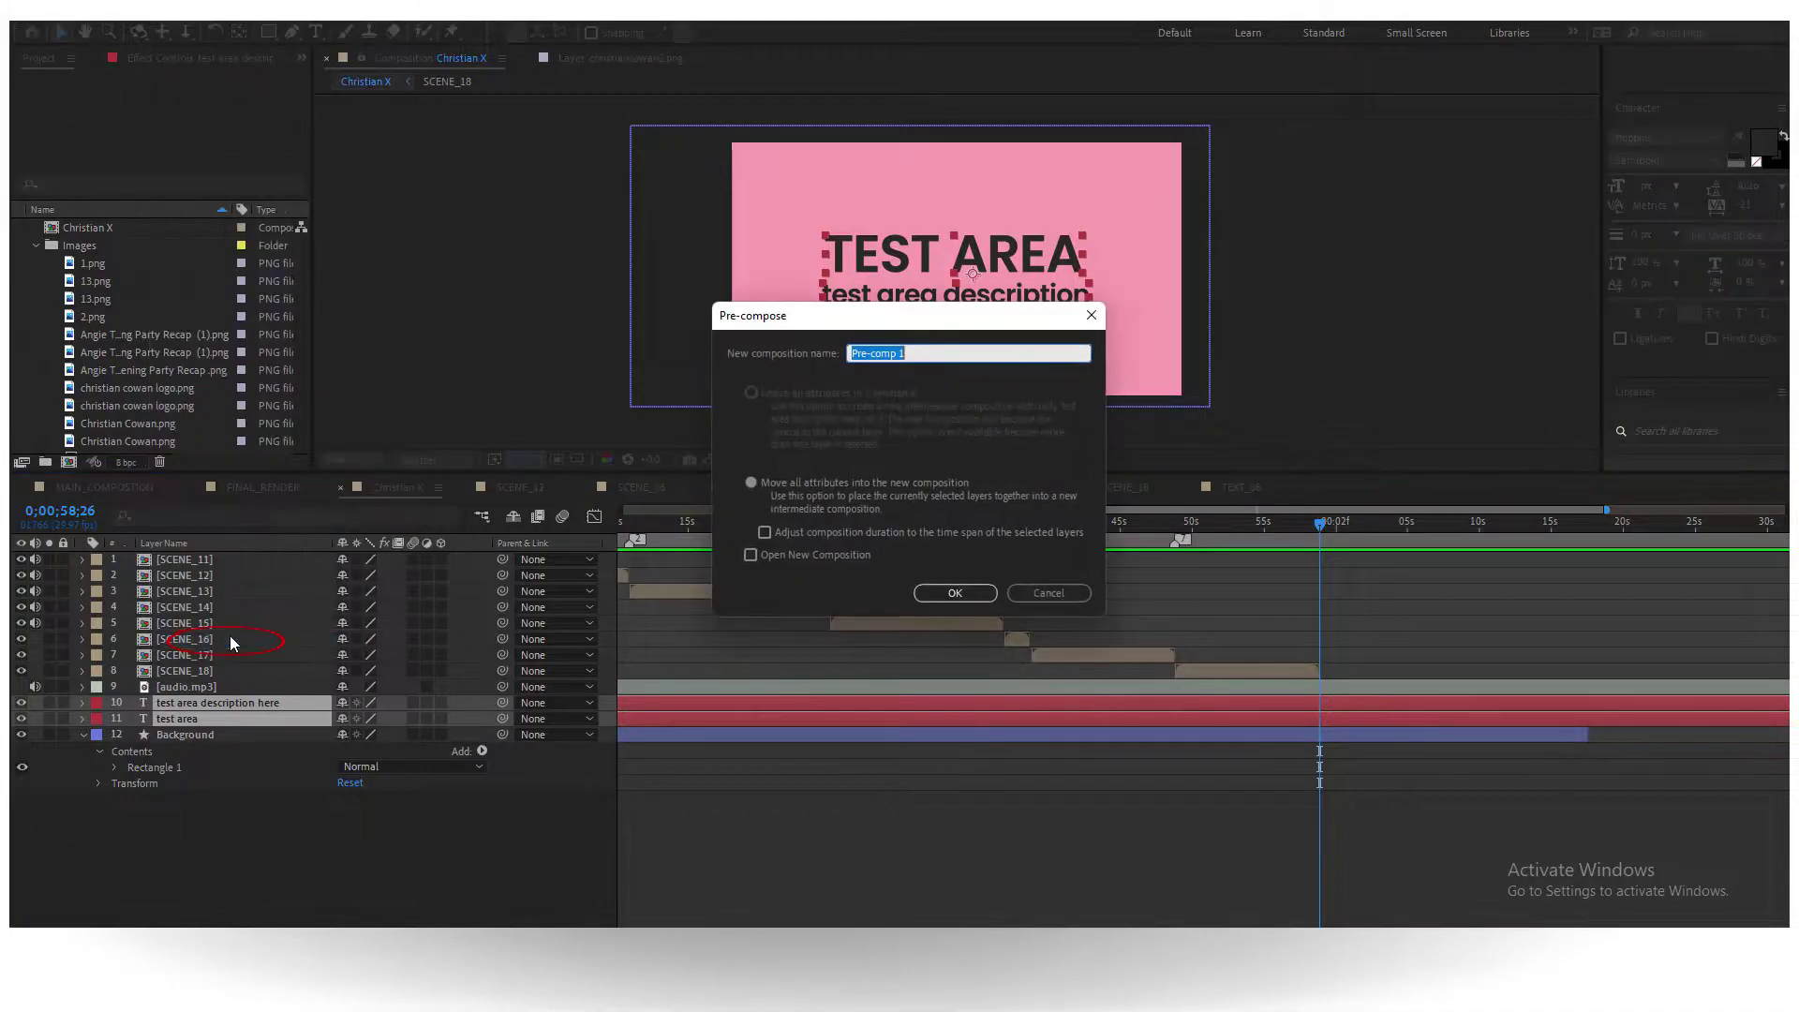
{"action": "left_click", "coordinate": [968, 354]}
{"action": "key", "text": "ctrl+a"}
{"action": "left_click", "coordinate": [948, 592]}
- Collapse the Images folder and move Christian X and Pre-comp 1 into the Scenes folder
{"action": "scroll", "coordinate": [174, 334], "scroll_direction": "down", "scroll_amount": 3}
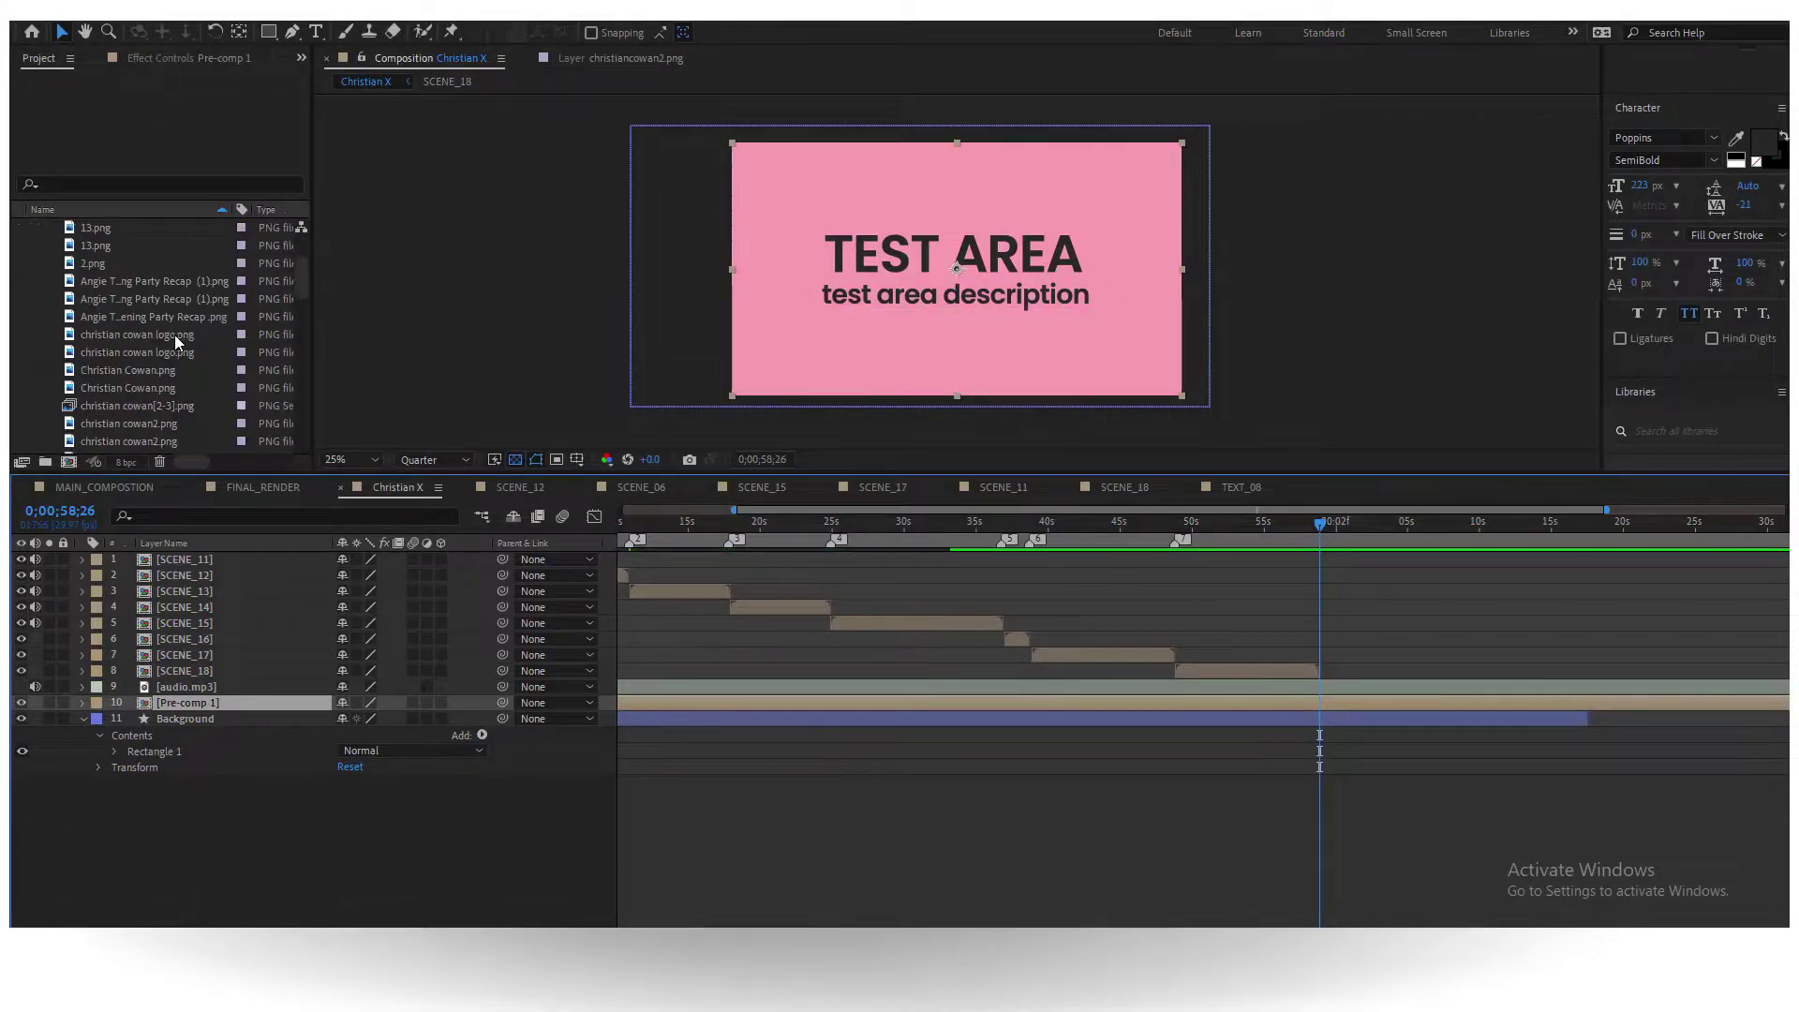
{"action": "scroll", "coordinate": [174, 334], "scroll_direction": "down", "scroll_amount": 2}
{"action": "scroll", "coordinate": [174, 334], "scroll_direction": "up", "scroll_amount": 5}
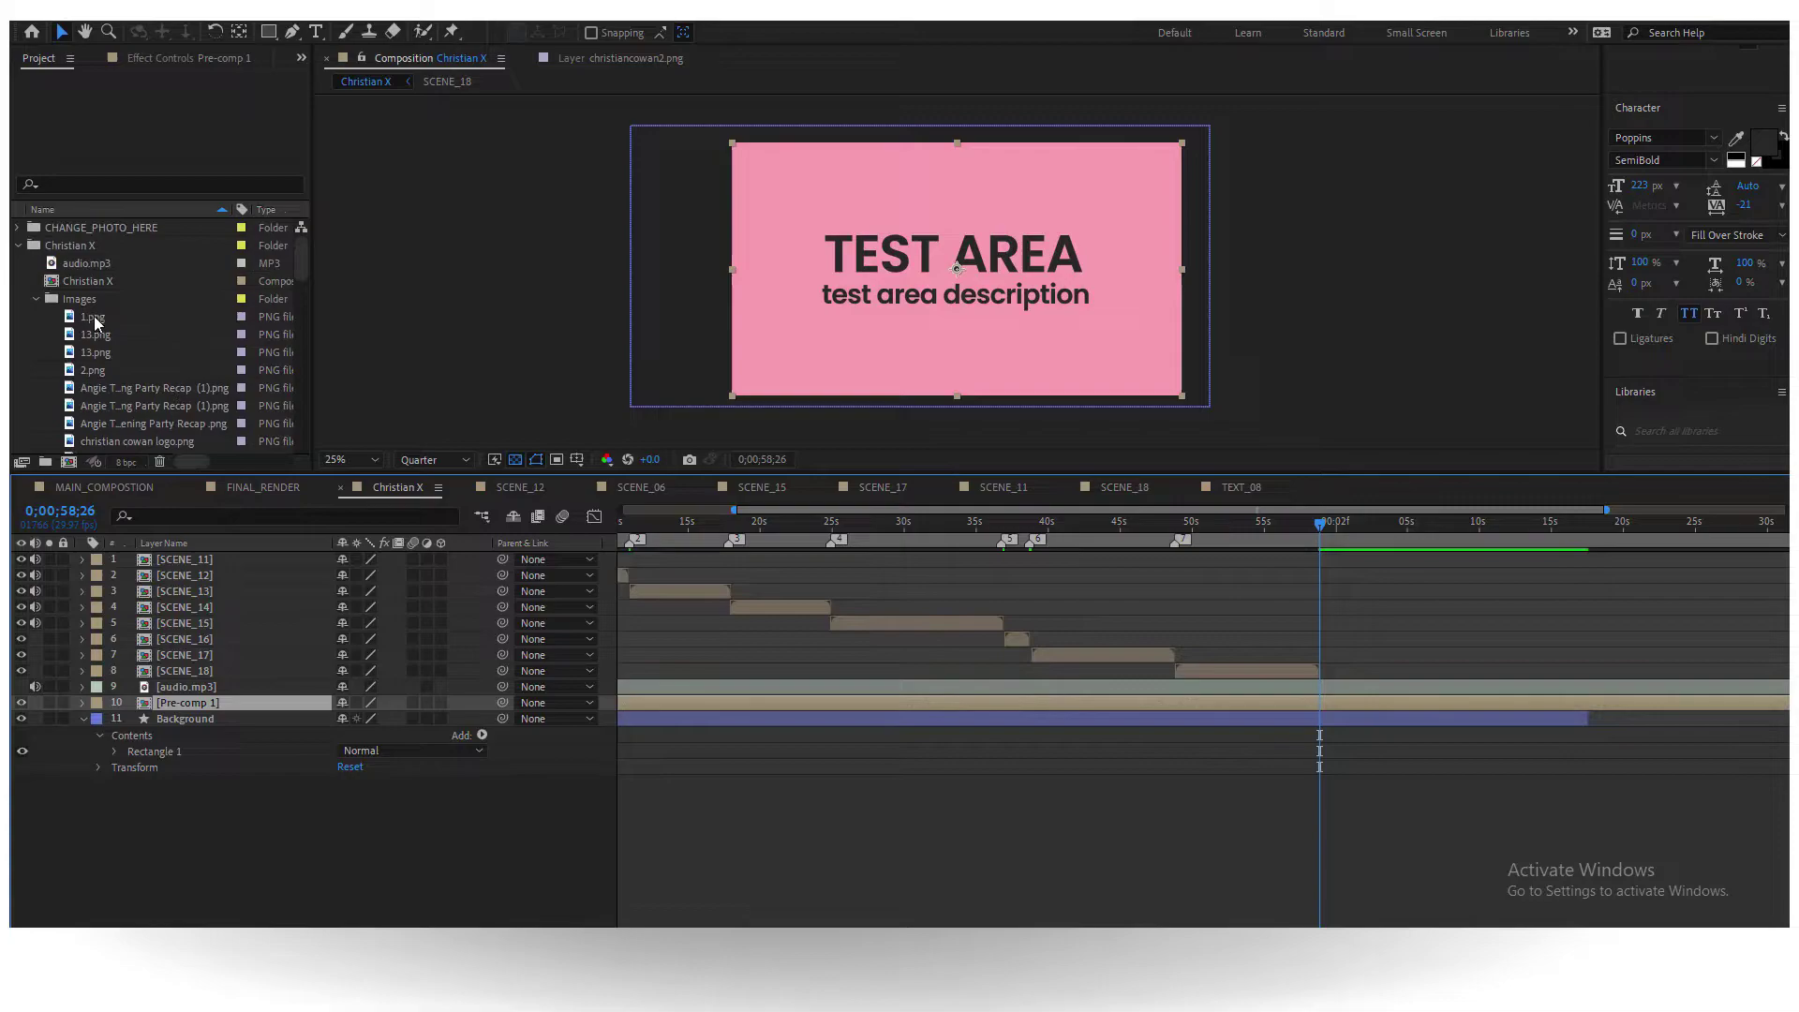
{"action": "left_click", "coordinate": [36, 296]}
{"action": "left_click", "coordinate": [64, 313]}
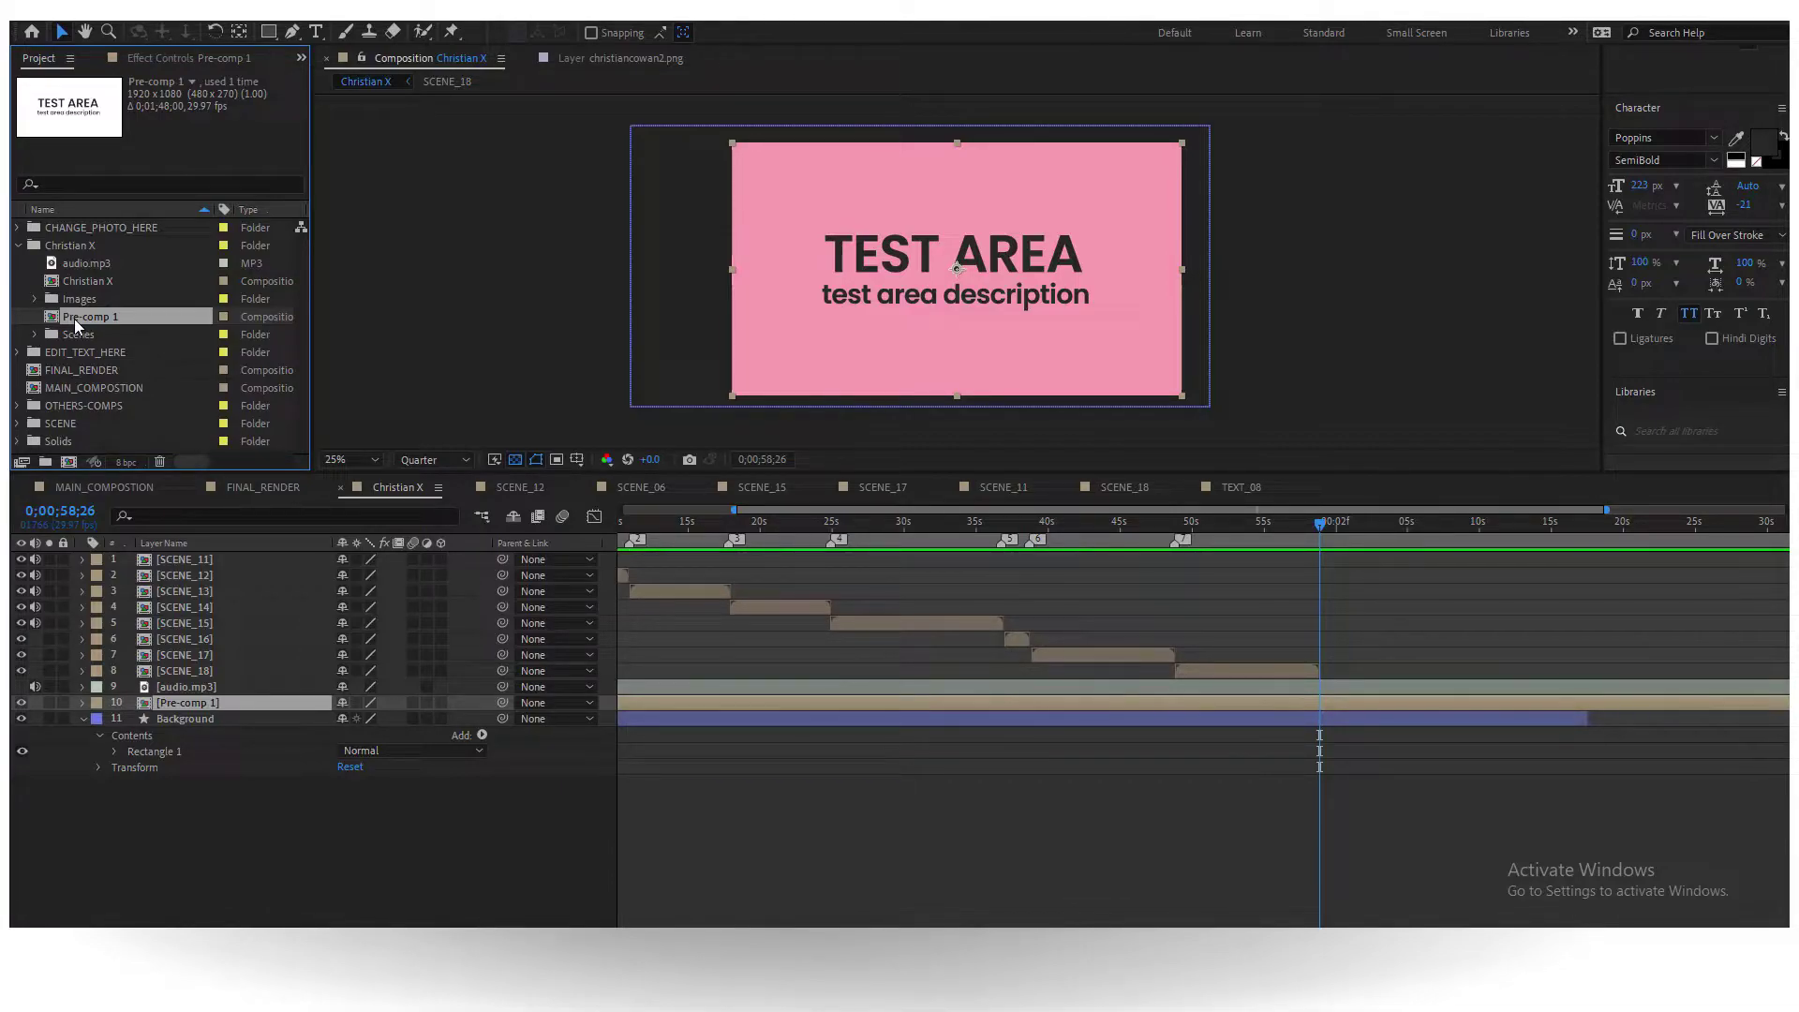
{"action": "left_click_drag", "start_coordinate": [85, 281], "coordinate": [87, 329]}
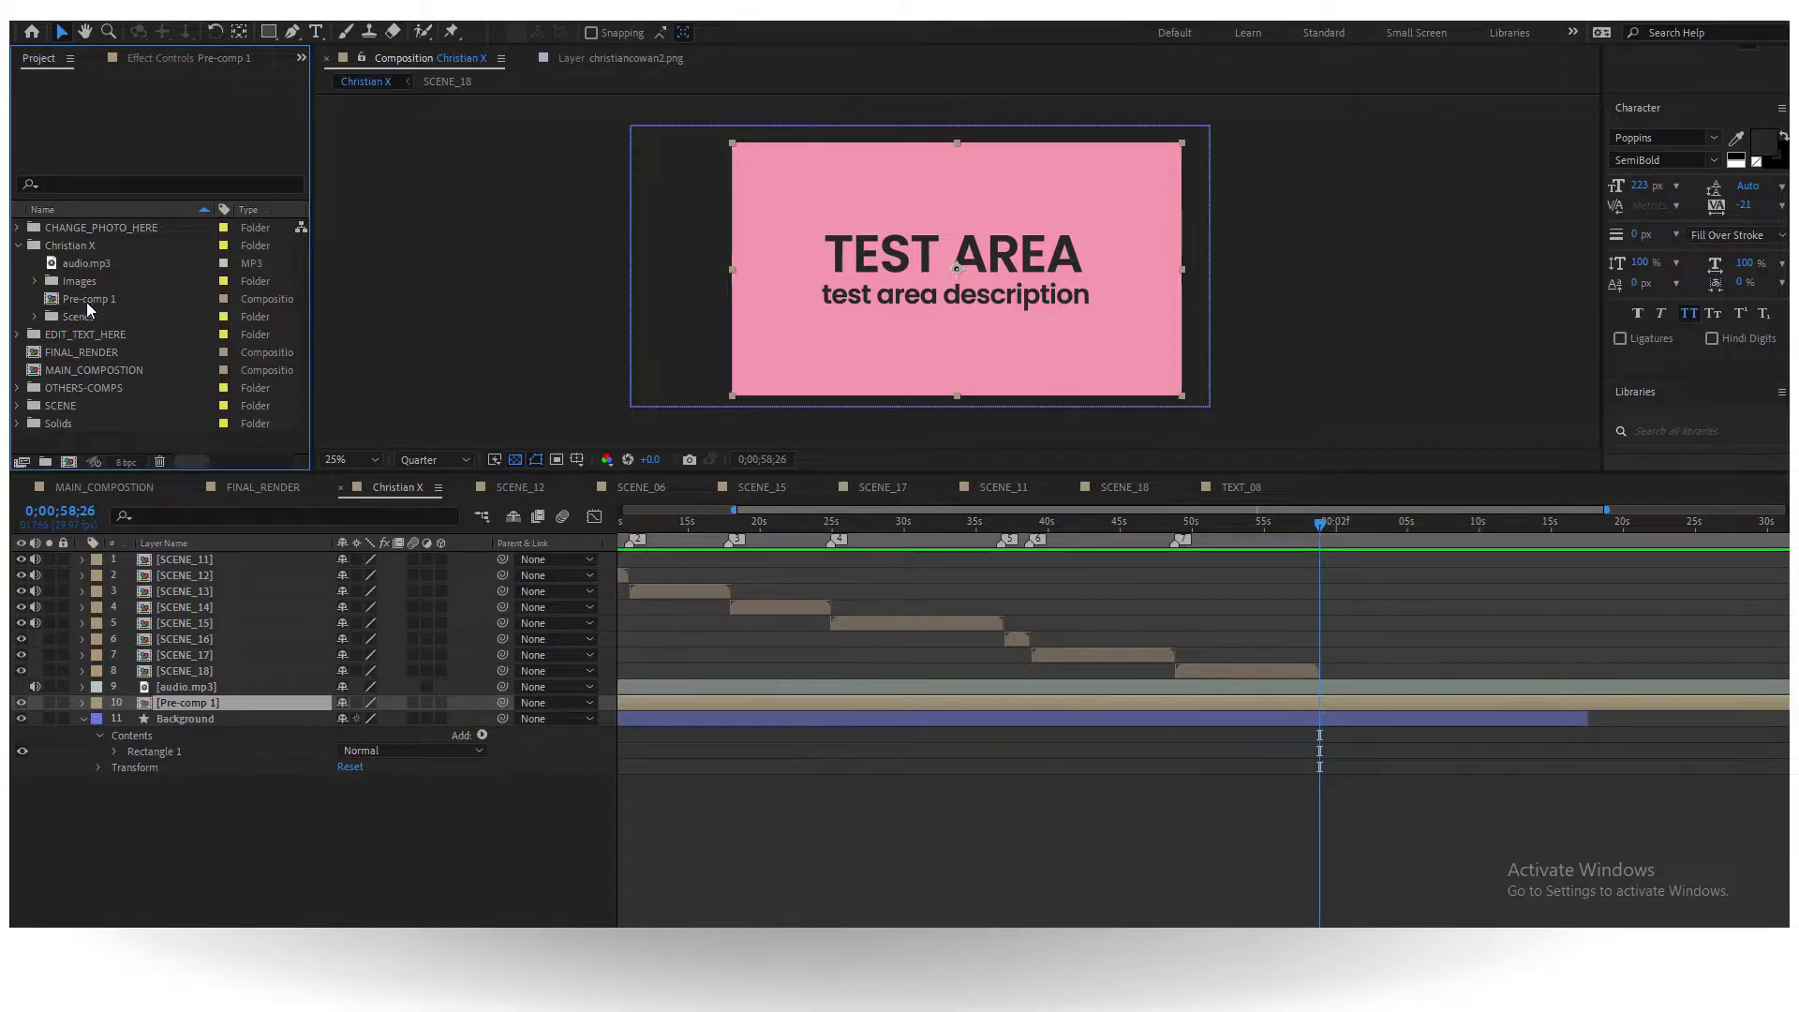
{"action": "left_click_drag", "start_coordinate": [86, 300], "coordinate": [81, 319]}
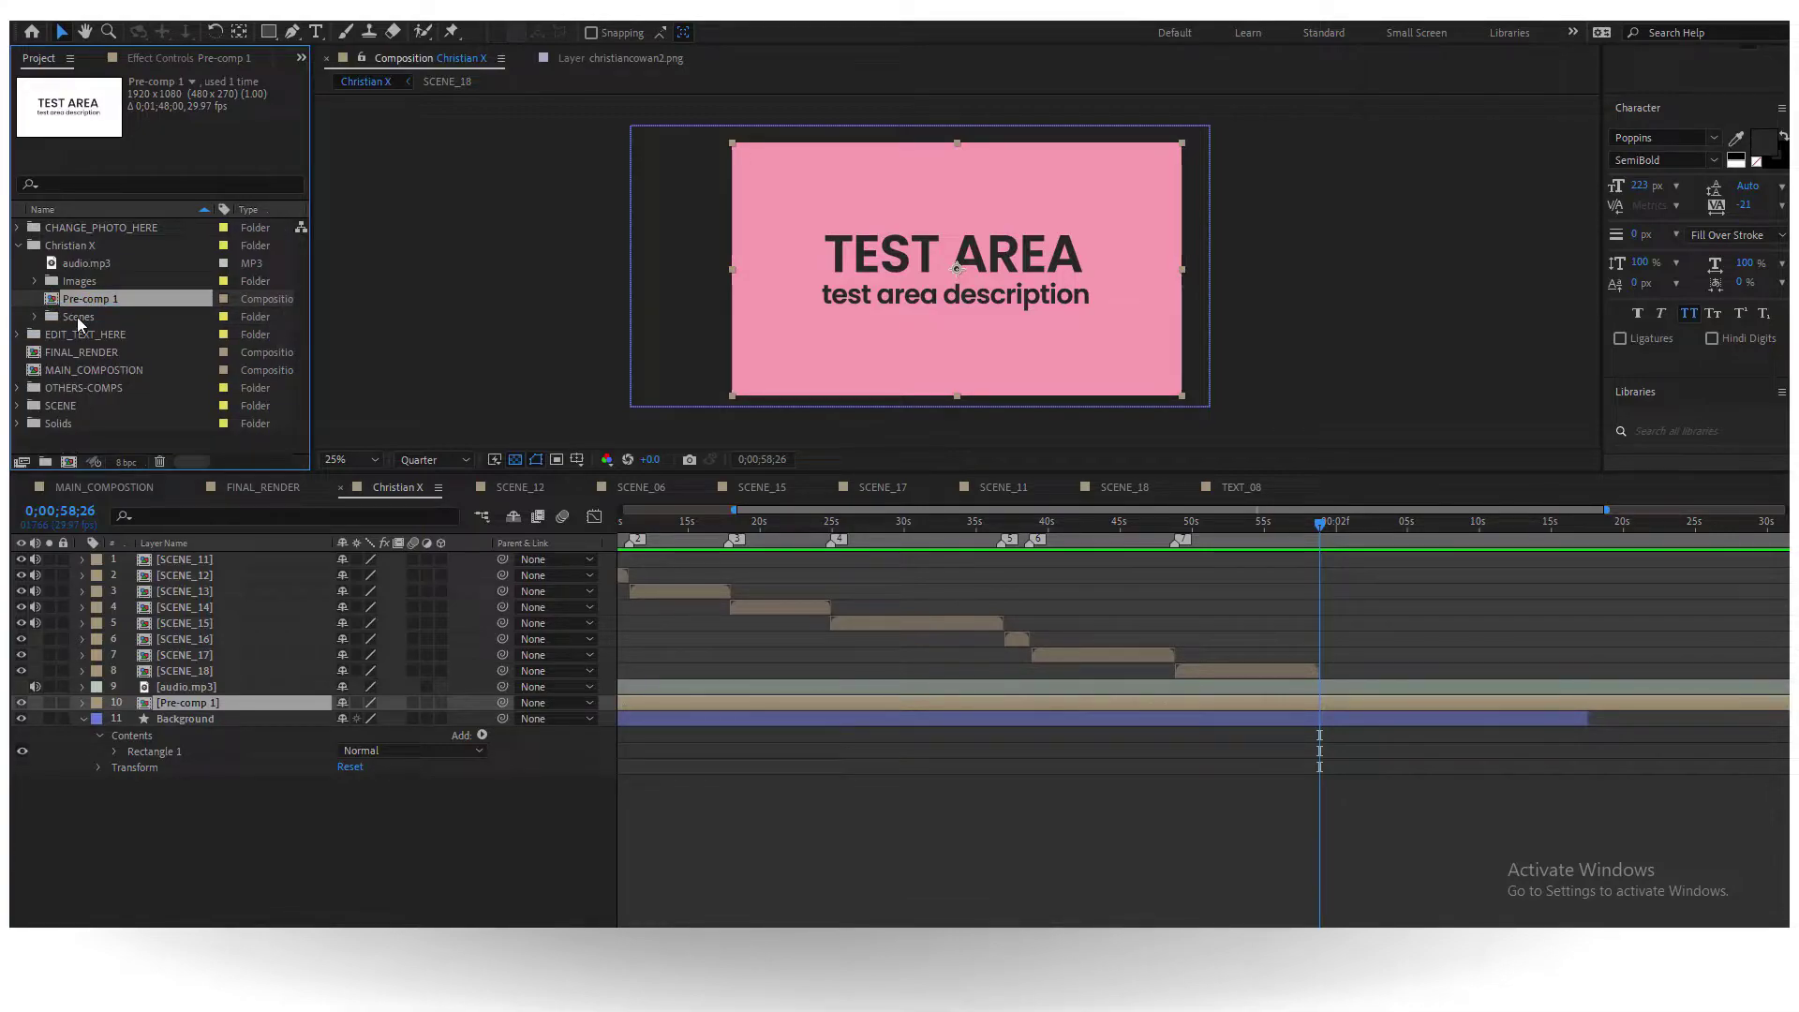
{"action": "left_click_drag", "start_coordinate": [82, 298], "coordinate": [88, 314]}
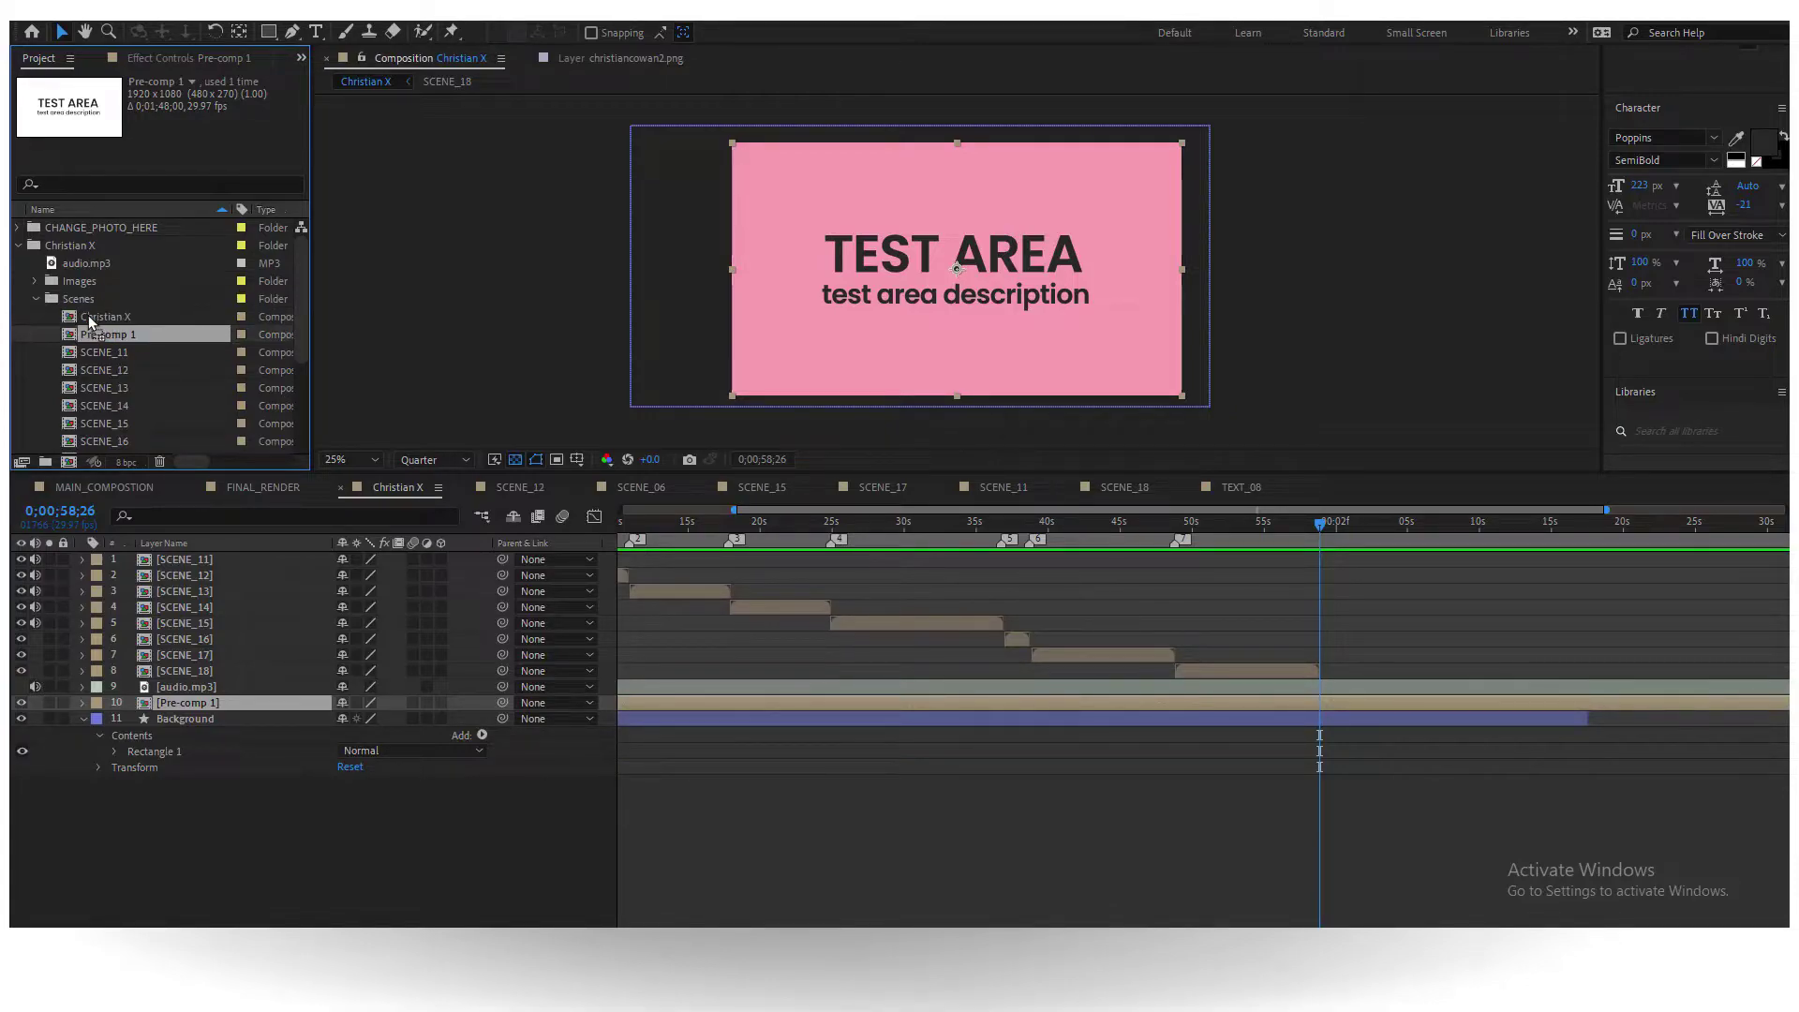
- Delete the duplicate Pre-comp 1 layer that was added to Christian X
{"action": "key", "text": "ctrl+slash"}
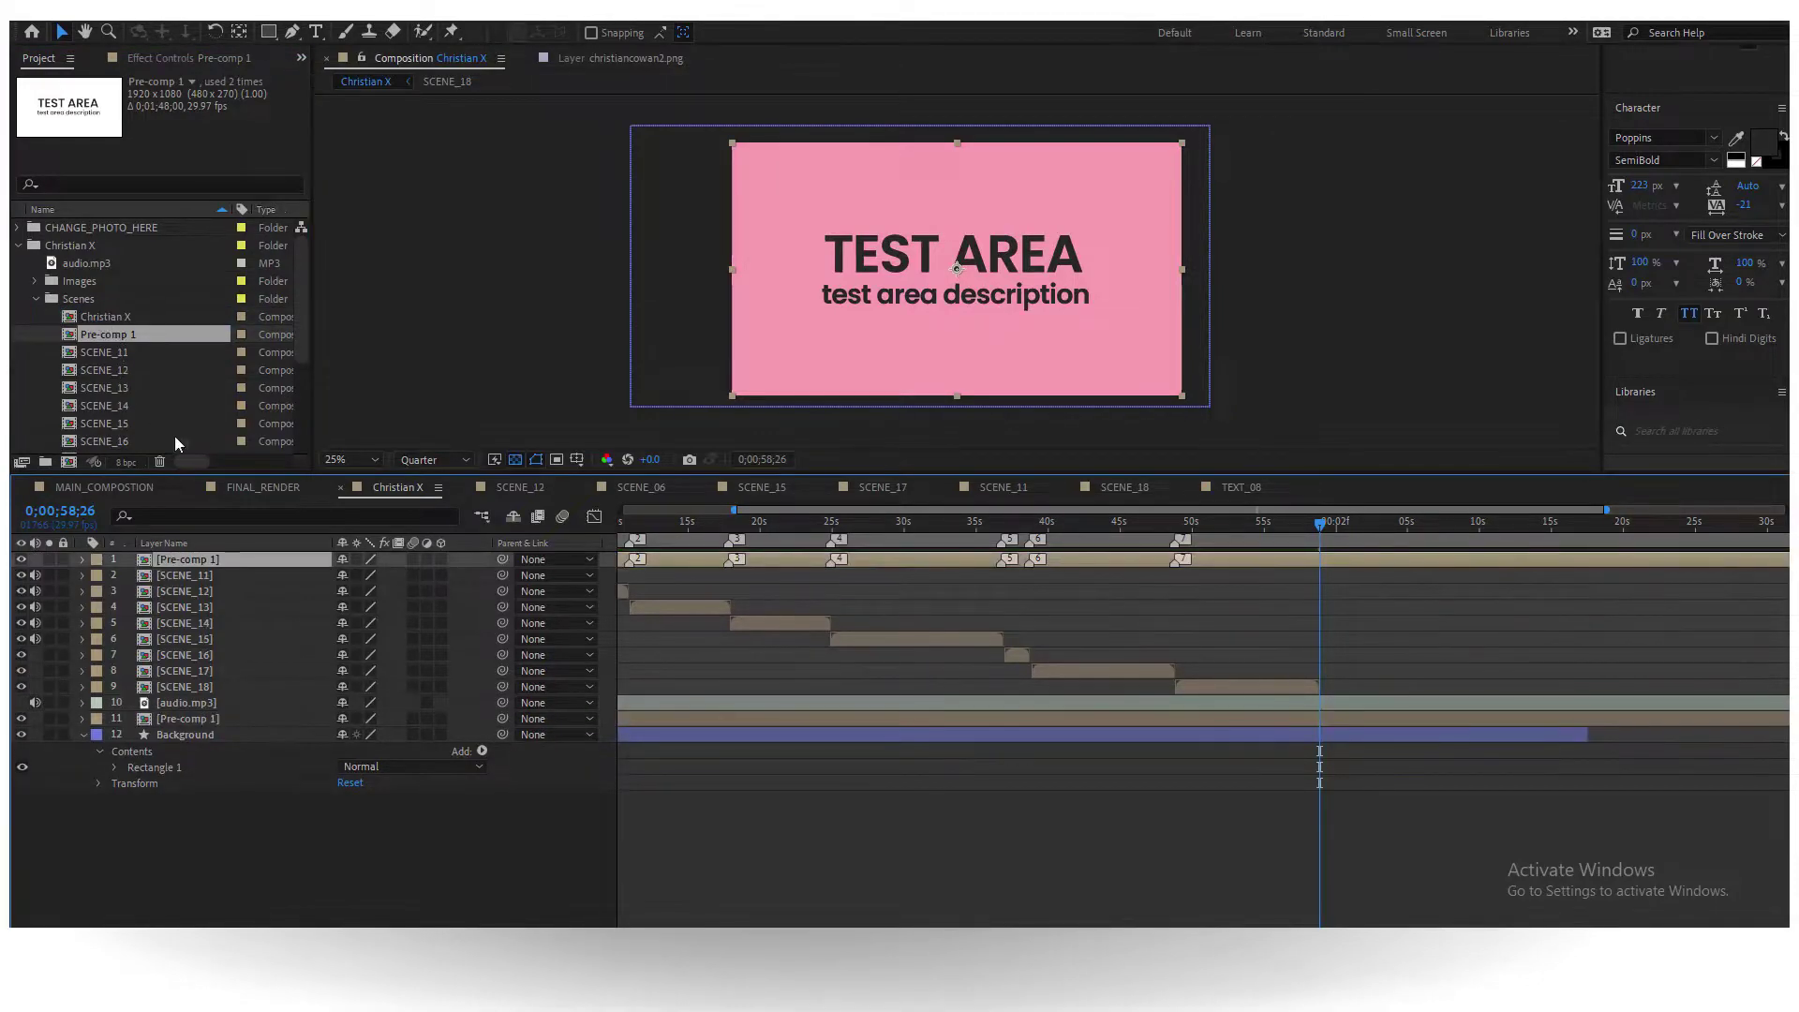
{"action": "left_click", "coordinate": [180, 586]}
{"action": "key", "text": "Delete"}
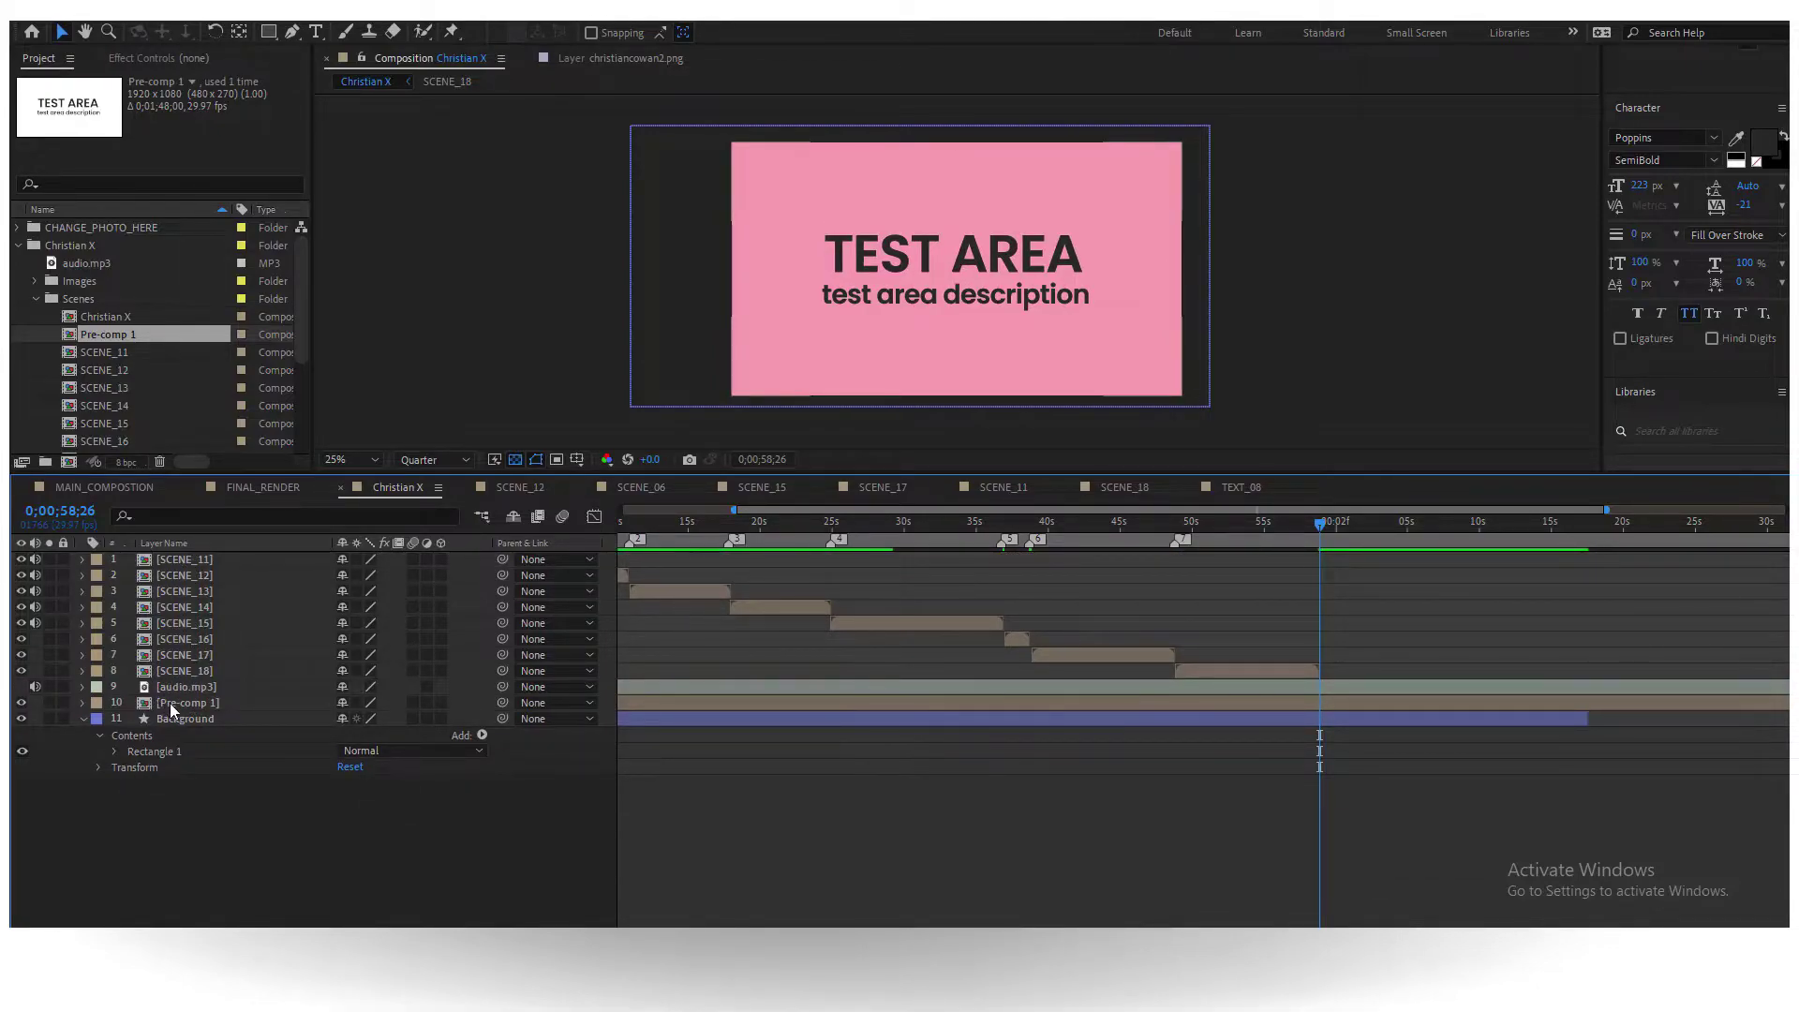
- Check the Pre-comp 1 layer's label colours, then open Pre-comp 1 to view its text layers
{"action": "left_click", "coordinate": [166, 703]}
{"action": "left_click", "coordinate": [96, 702]}
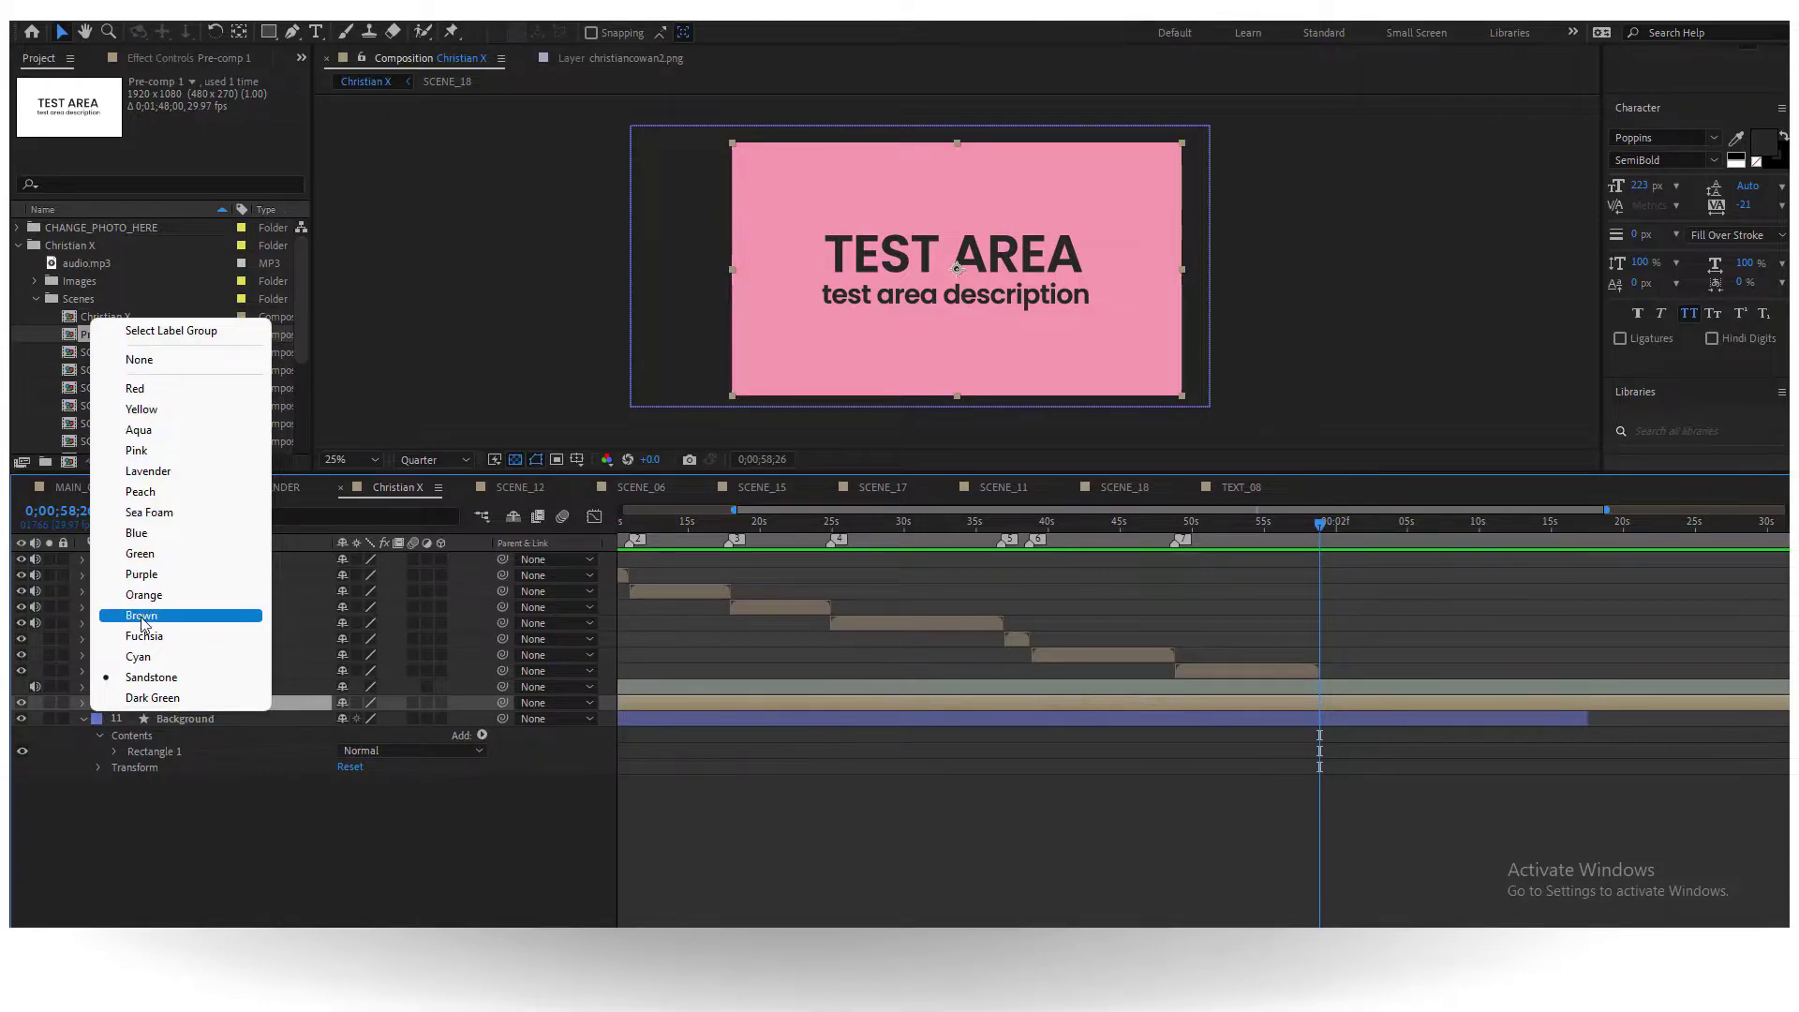
{"action": "left_click", "coordinate": [292, 828]}
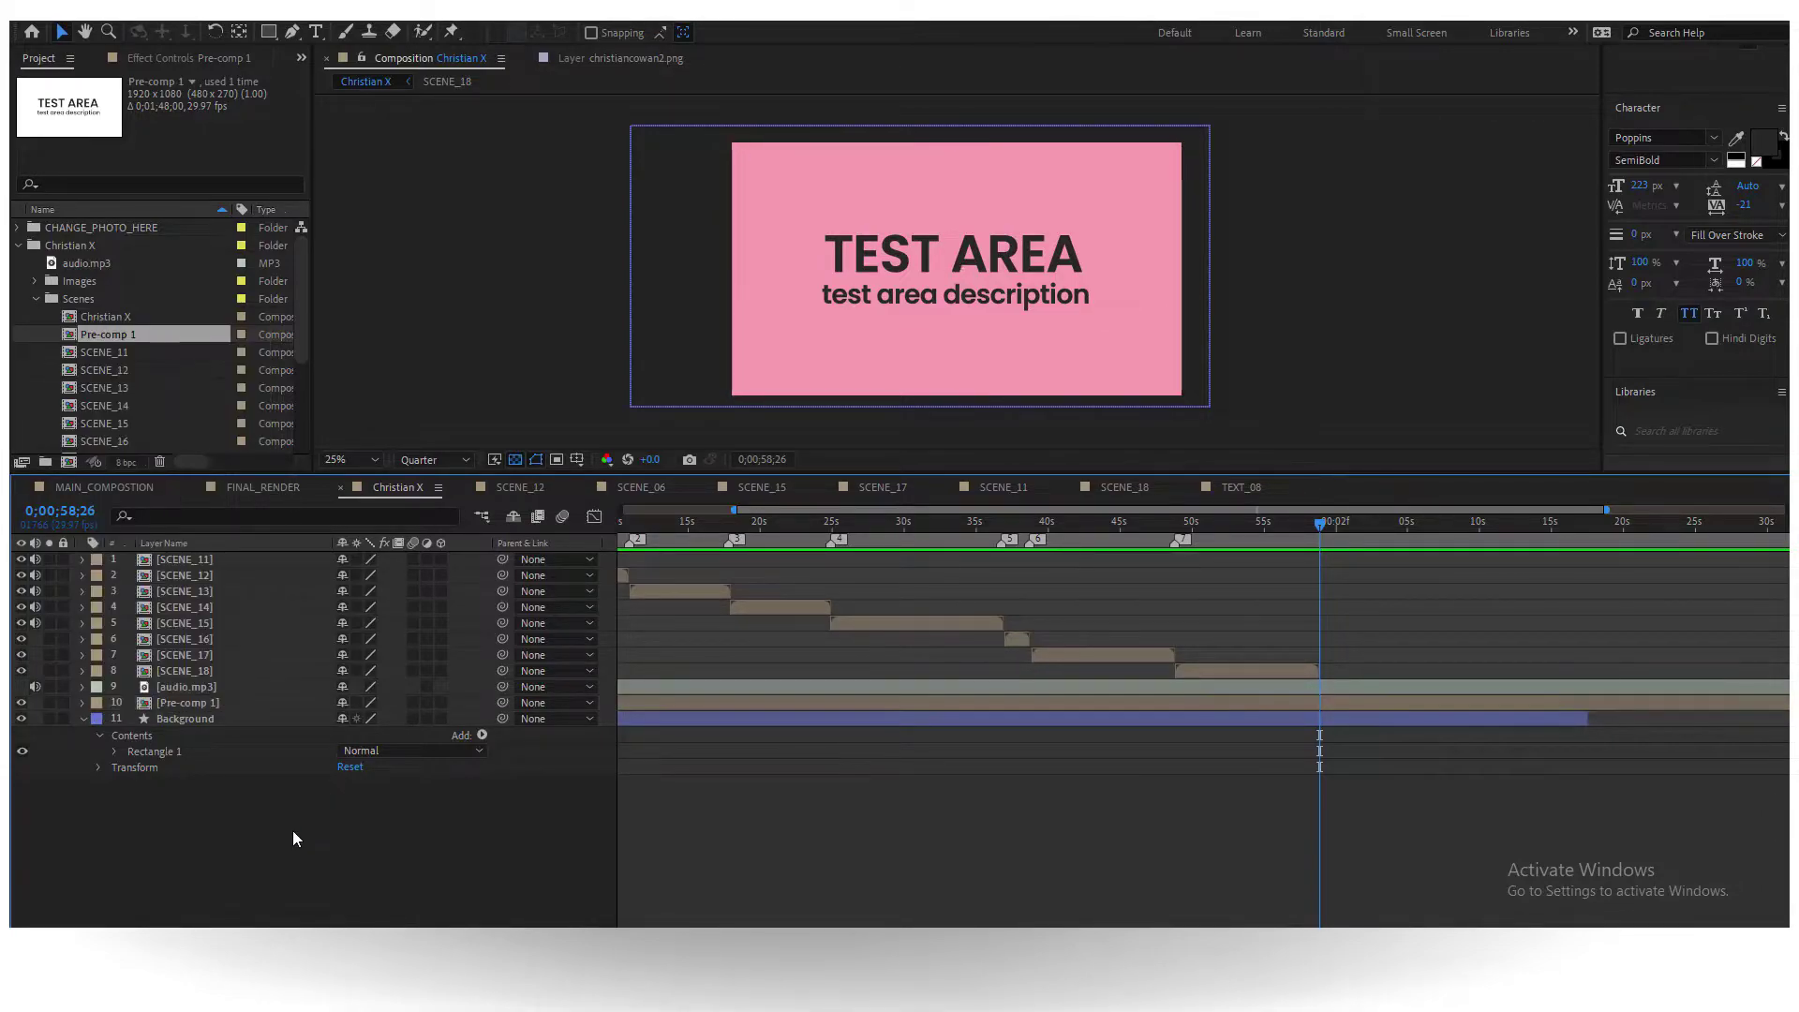
{"action": "left_click", "coordinate": [193, 704]}
{"action": "double_click", "coordinate": [193, 704]}
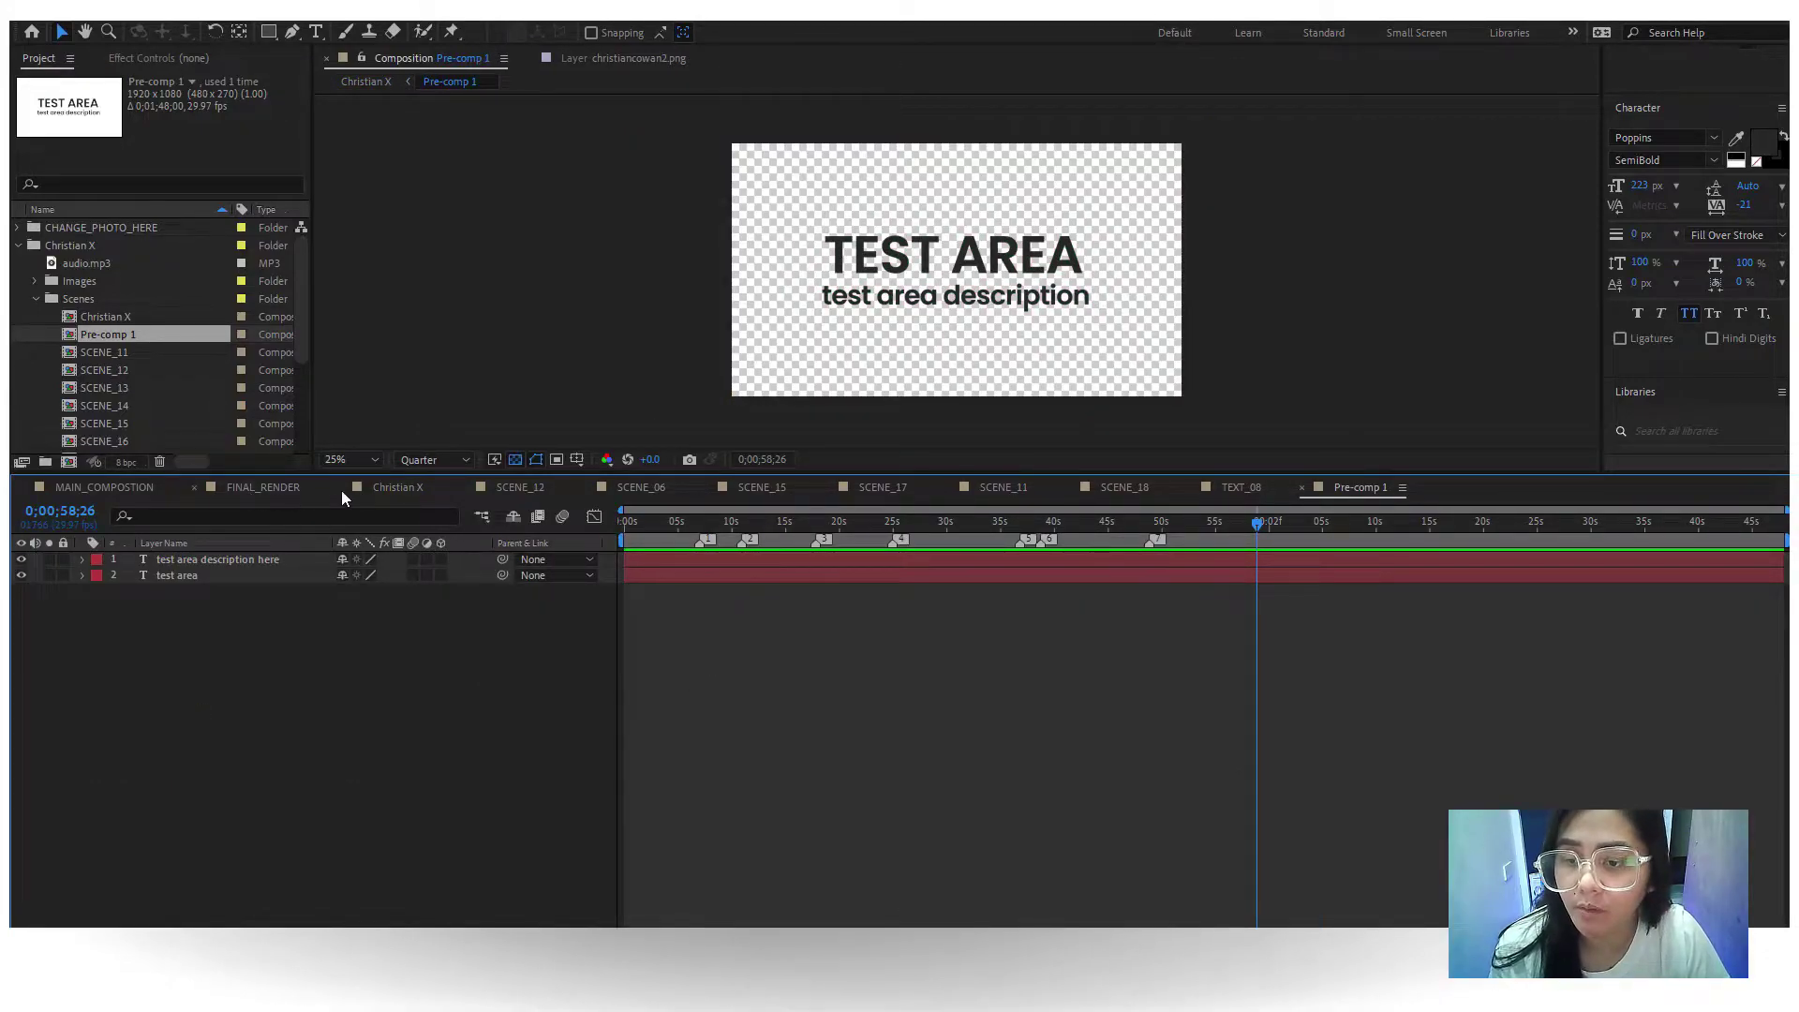
- Reopen Pre-comp 1, set its current time to 0;00;18;07, and select the test area layer
{"action": "left_click", "coordinate": [414, 488]}
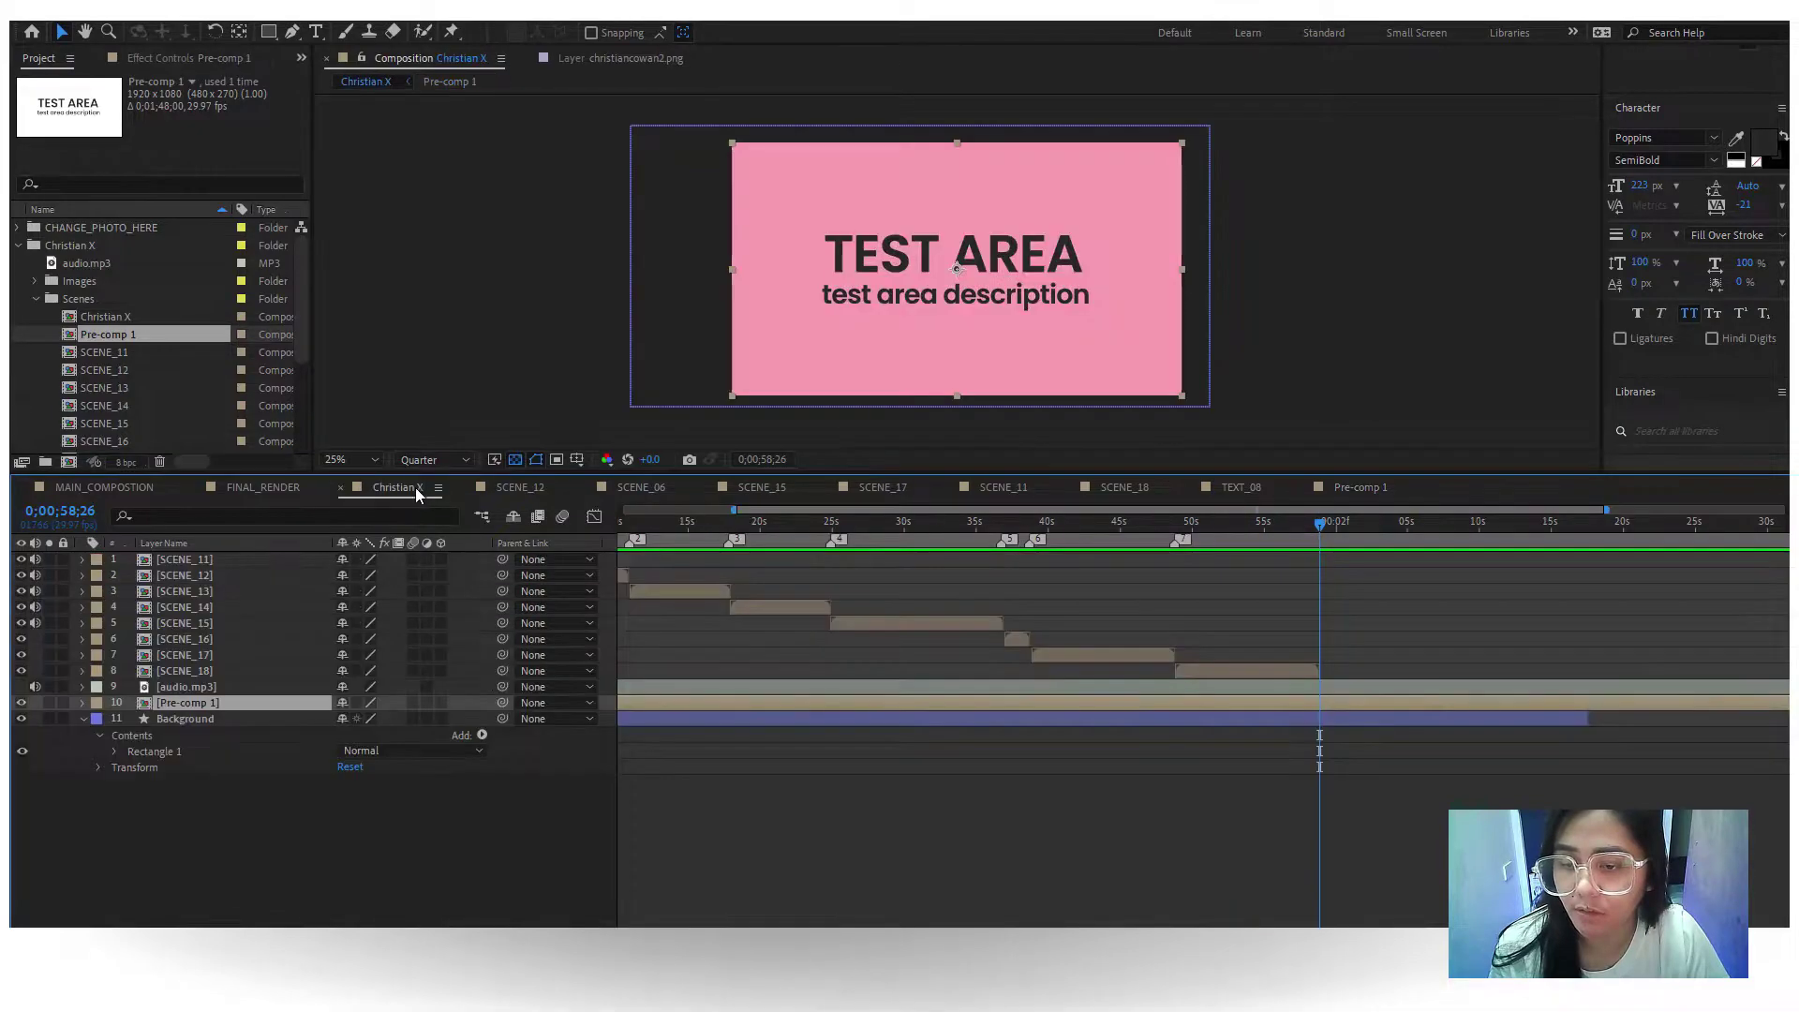
{"action": "double_click", "coordinate": [159, 705]}
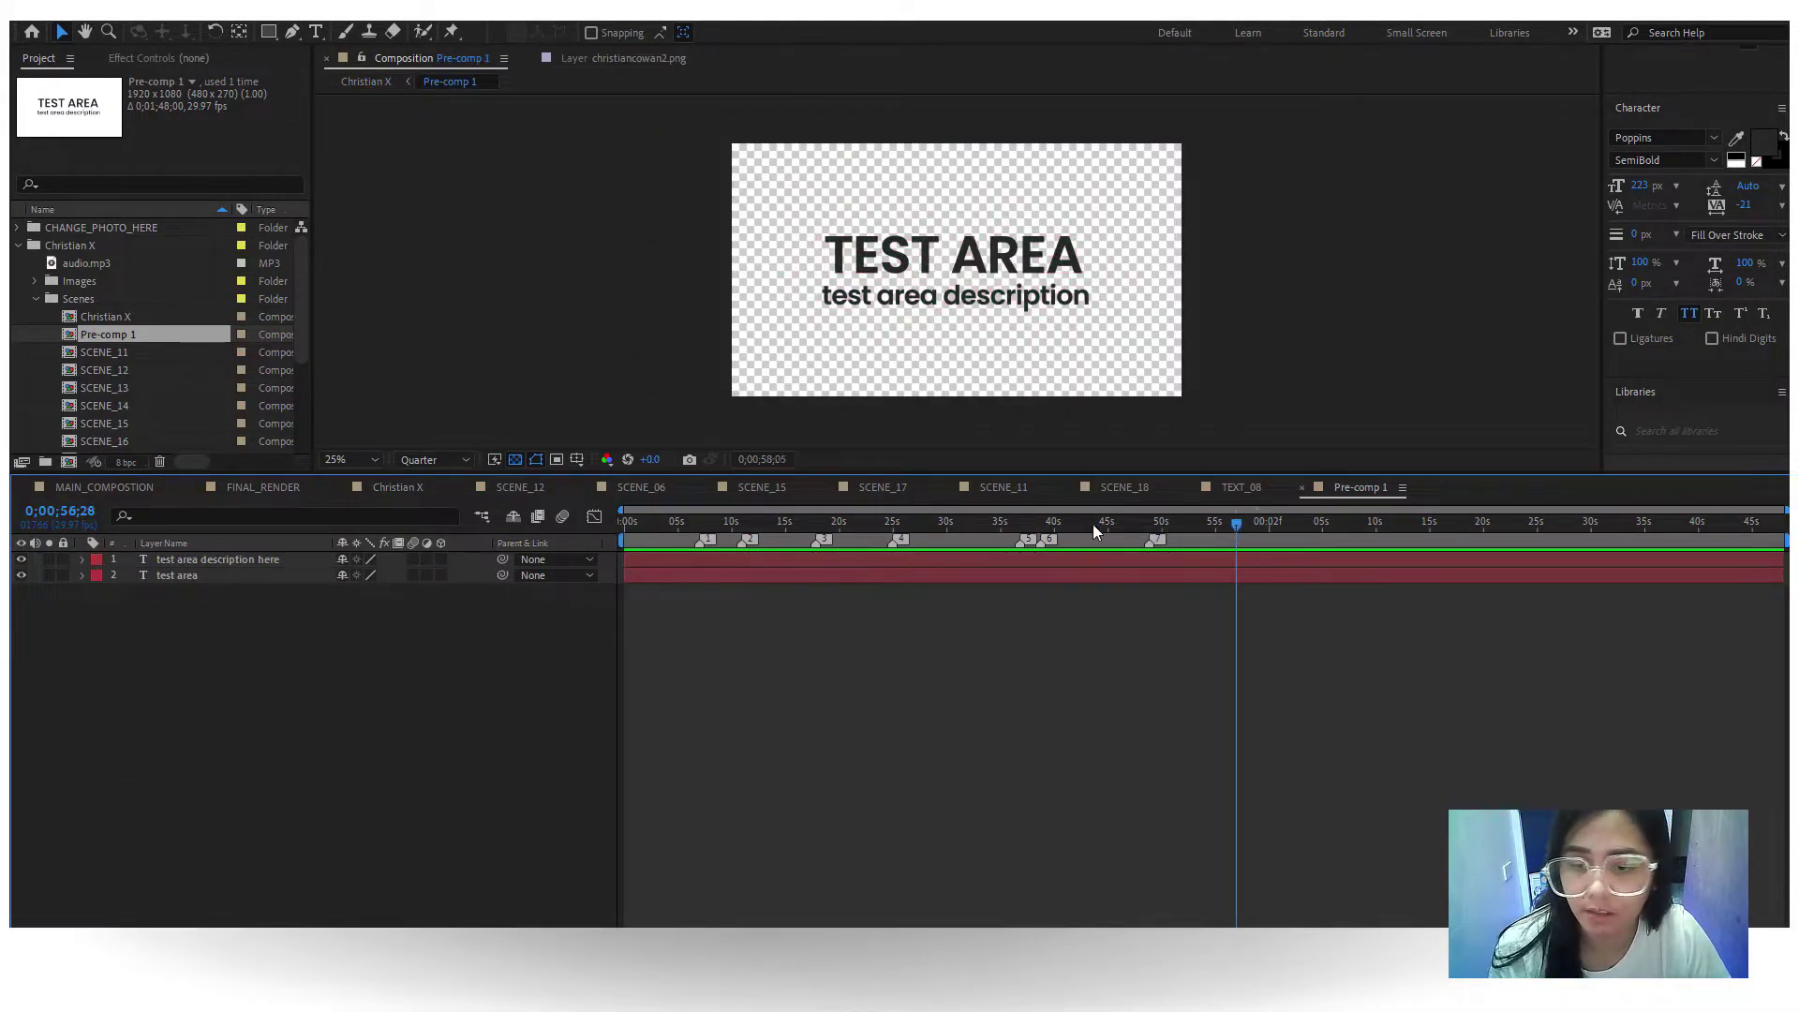
{"action": "left_click_drag", "start_coordinate": [1092, 525], "coordinate": [818, 519]}
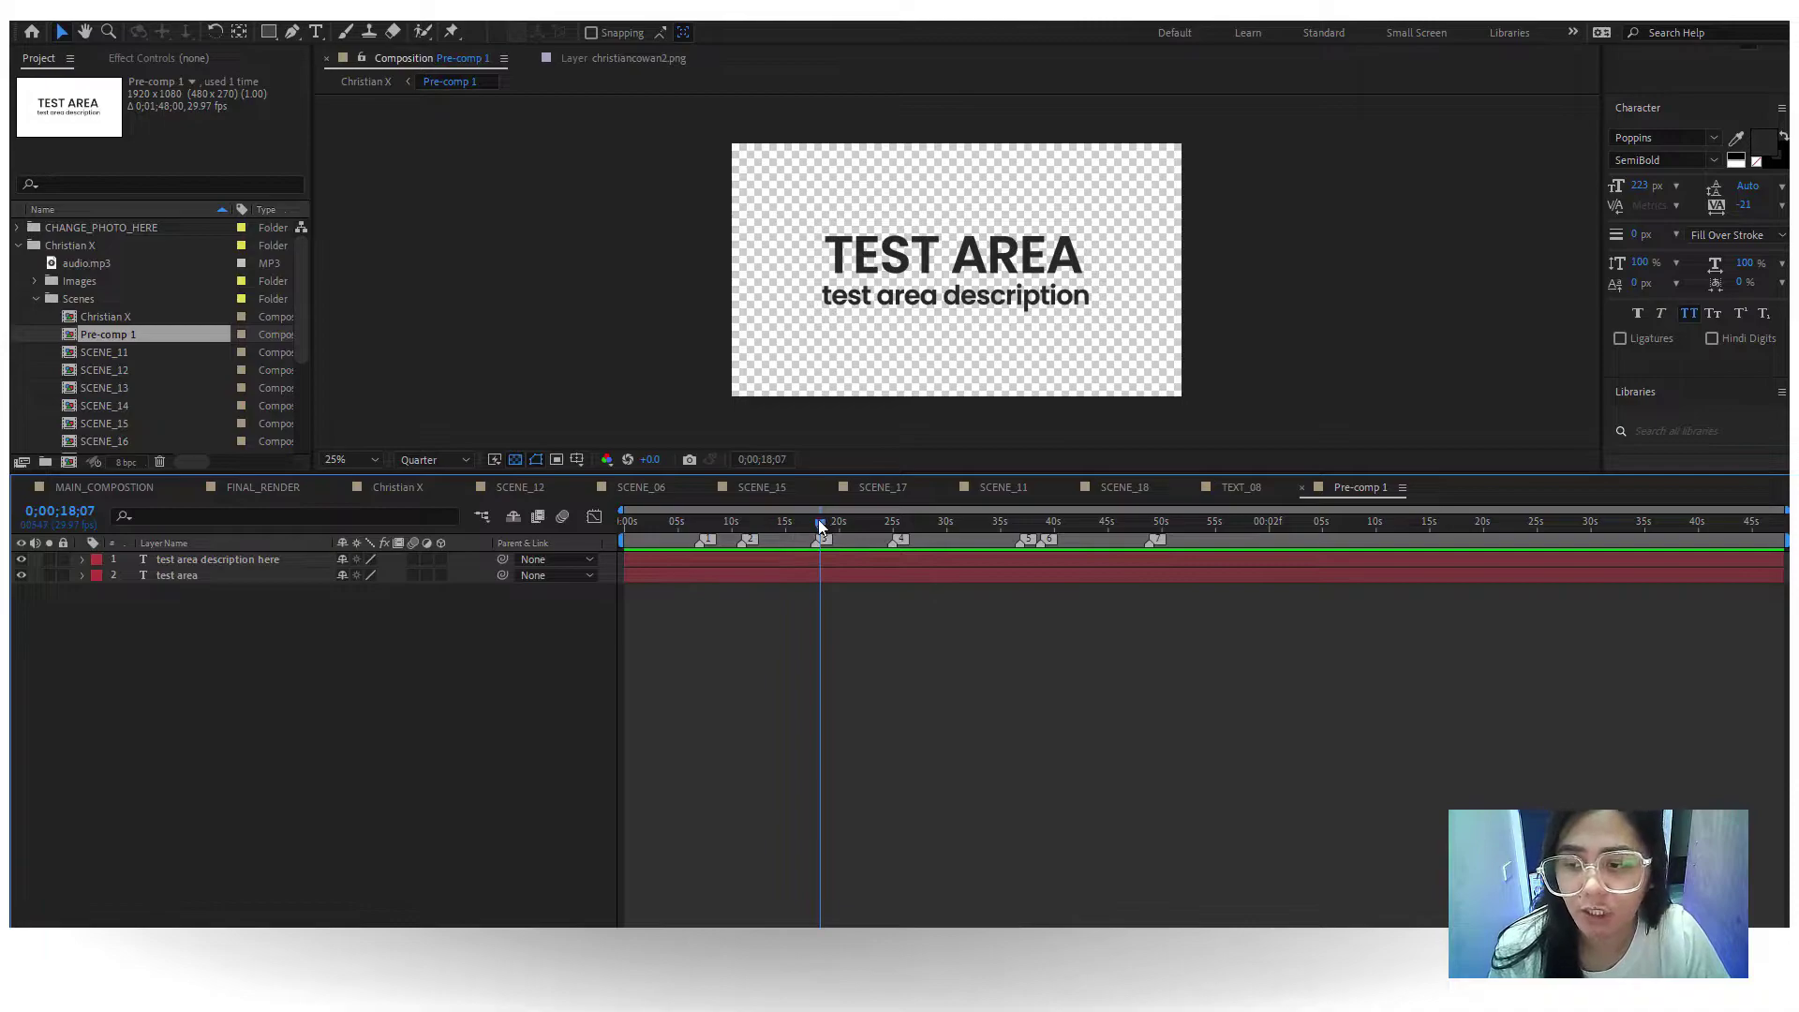
{"action": "left_click", "coordinate": [131, 561]}
{"action": "left_click", "coordinate": [155, 576]}
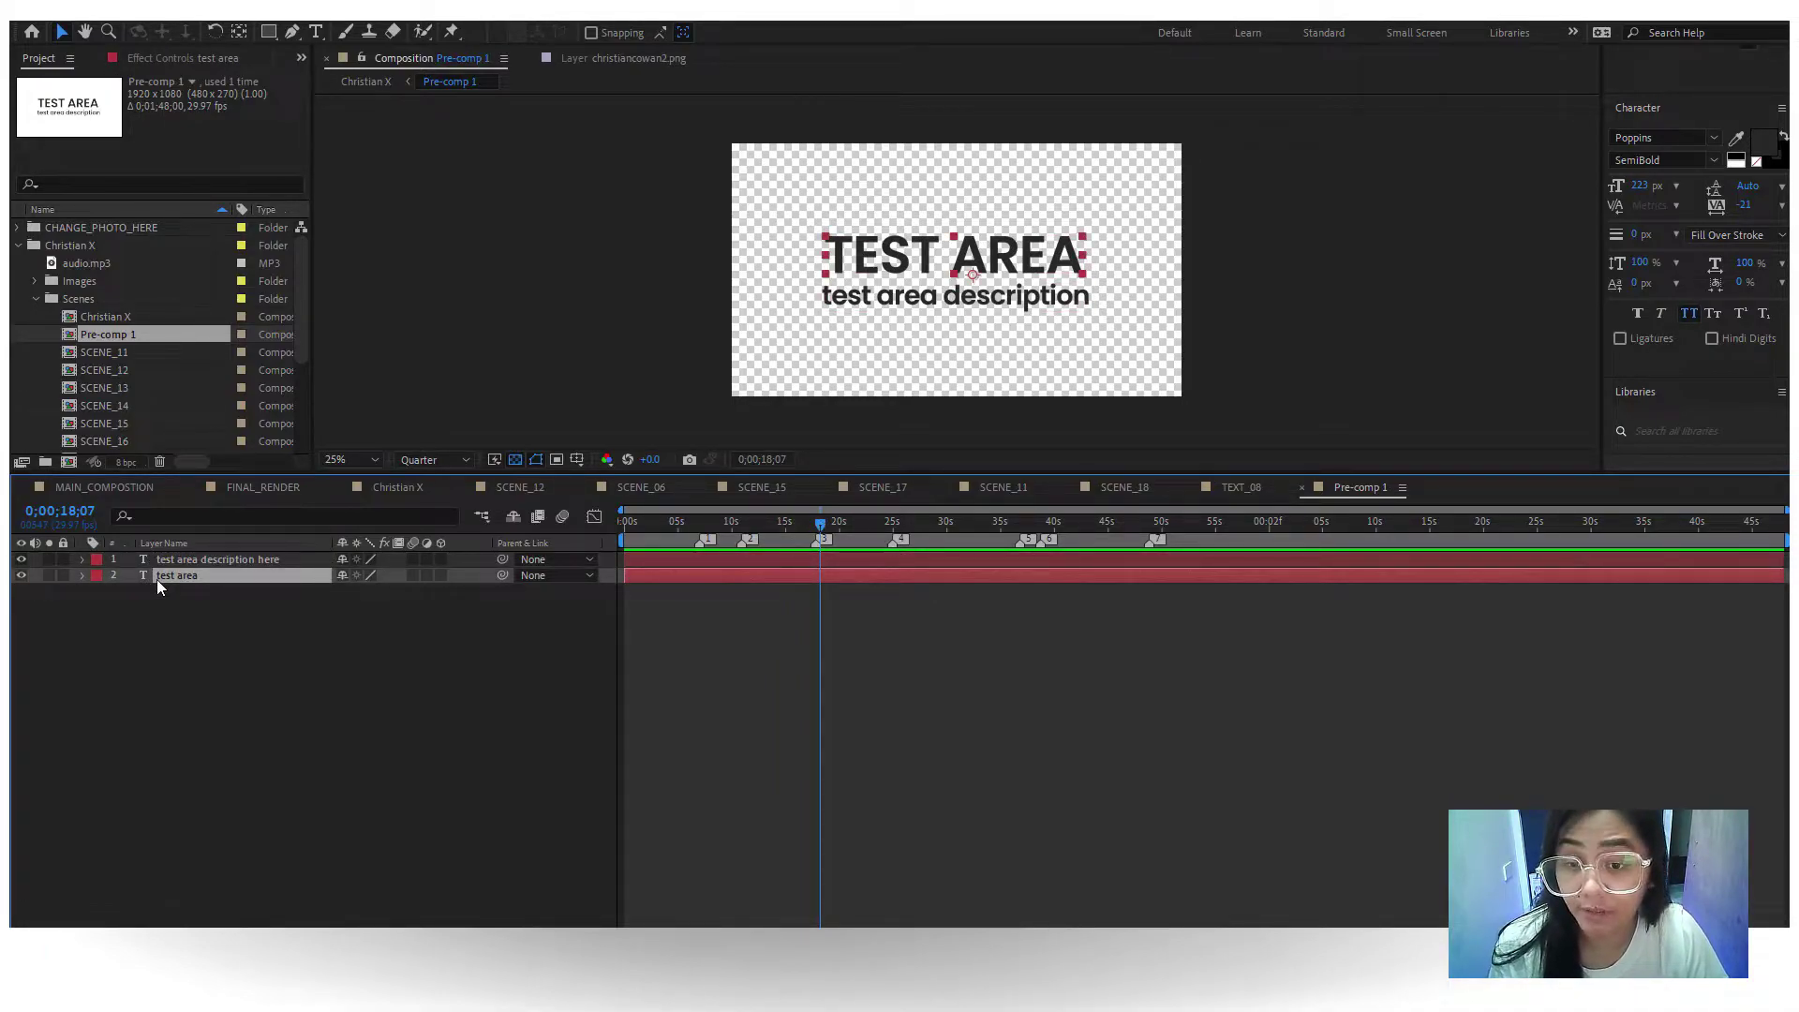
- In Christian X, give the Pre-comp 1 layer a red label
{"action": "left_click", "coordinate": [397, 487]}
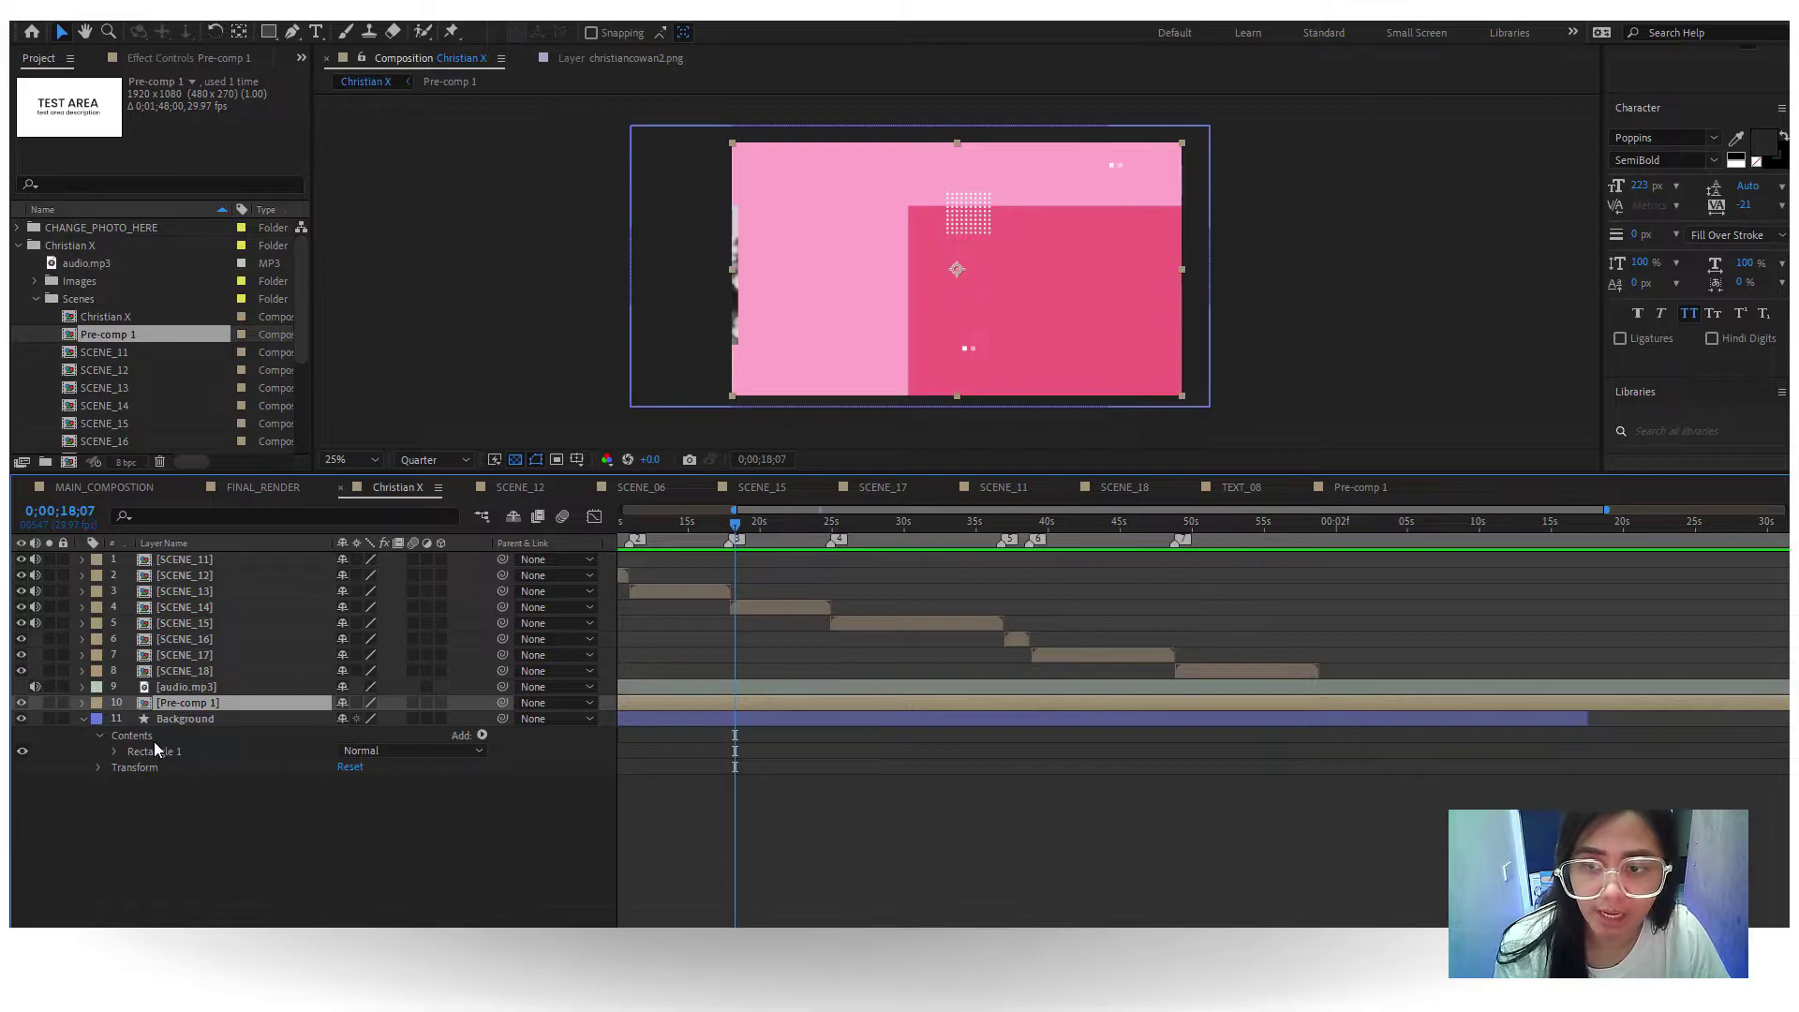
{"action": "left_click", "coordinate": [97, 702]}
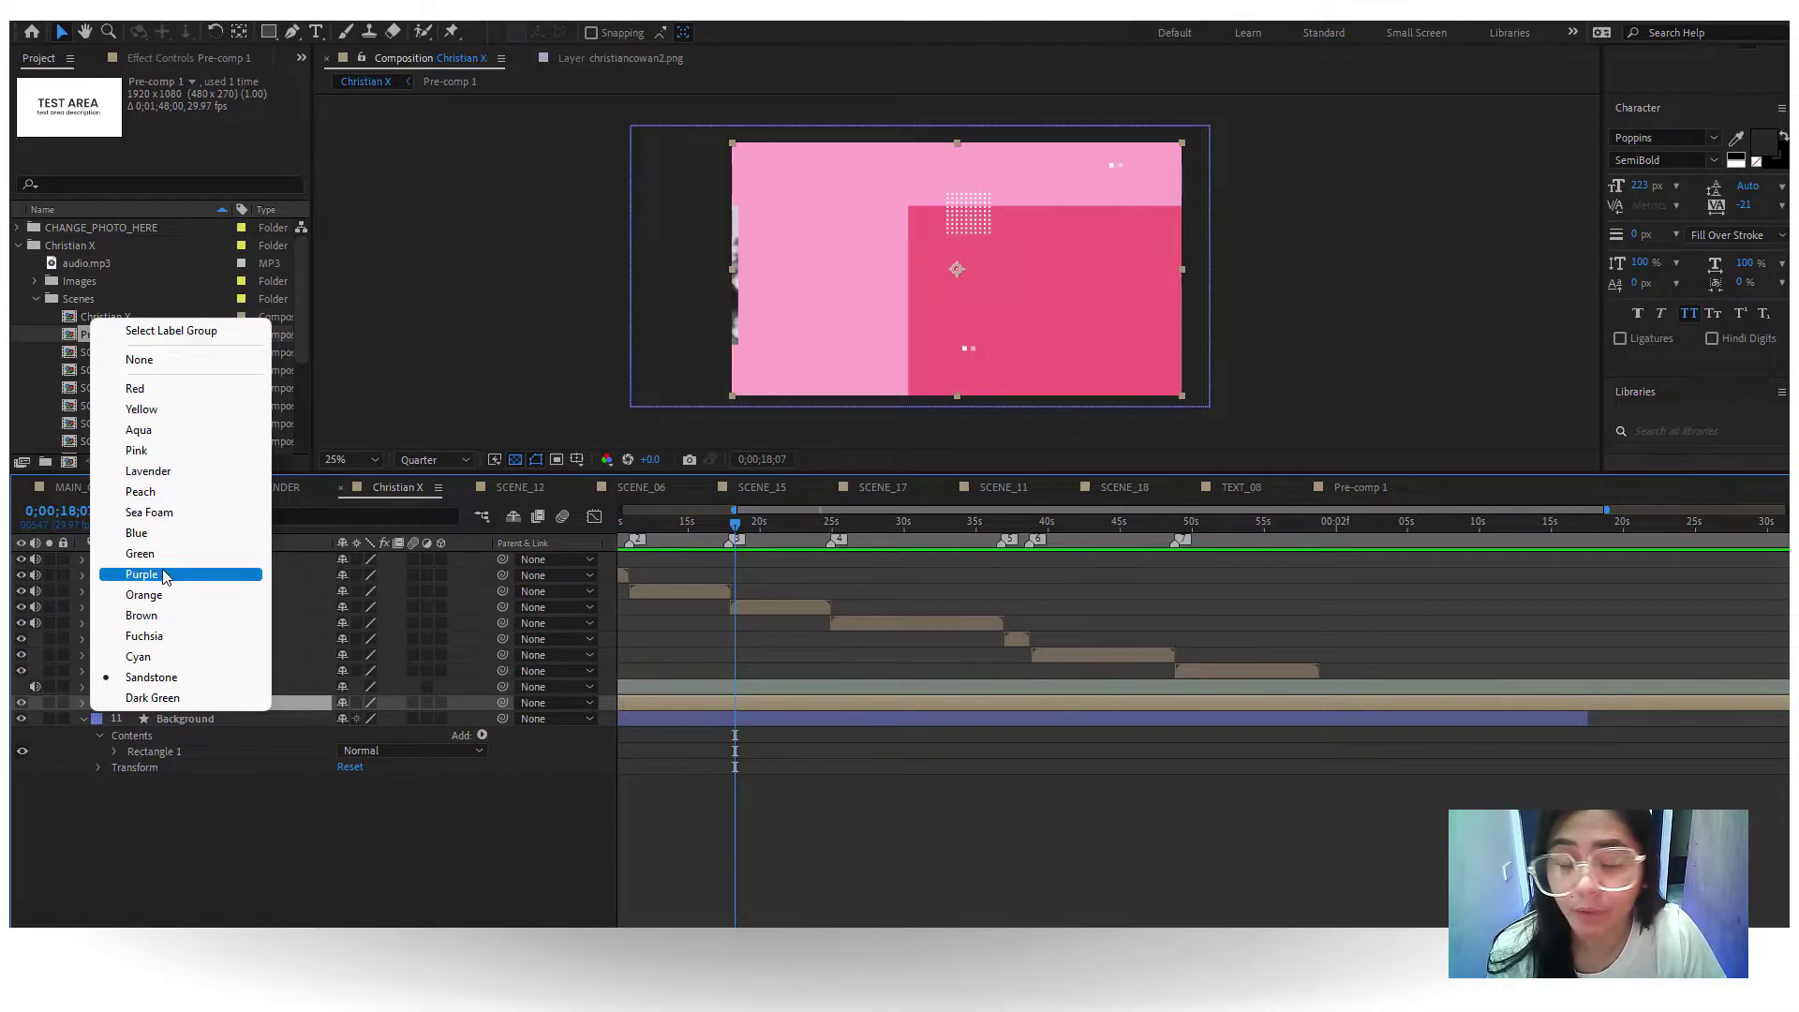
{"action": "left_click", "coordinate": [110, 701]}
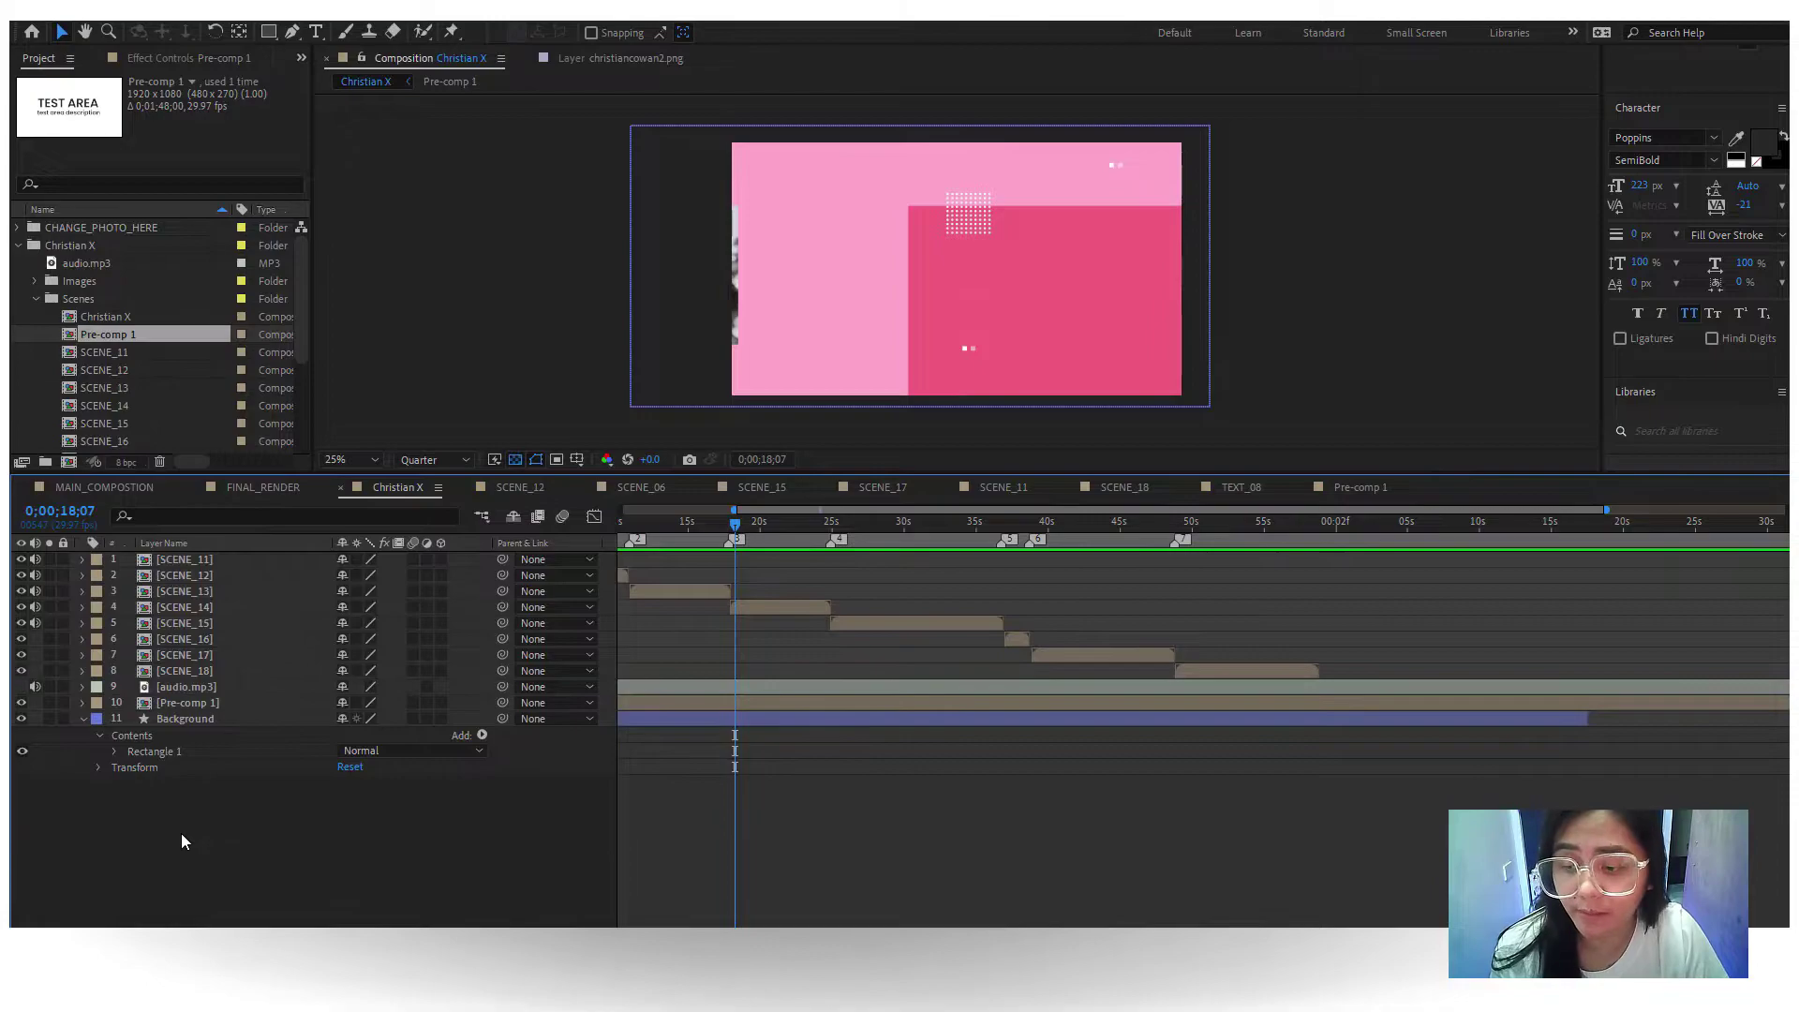
{"action": "left_click", "coordinate": [97, 702]}
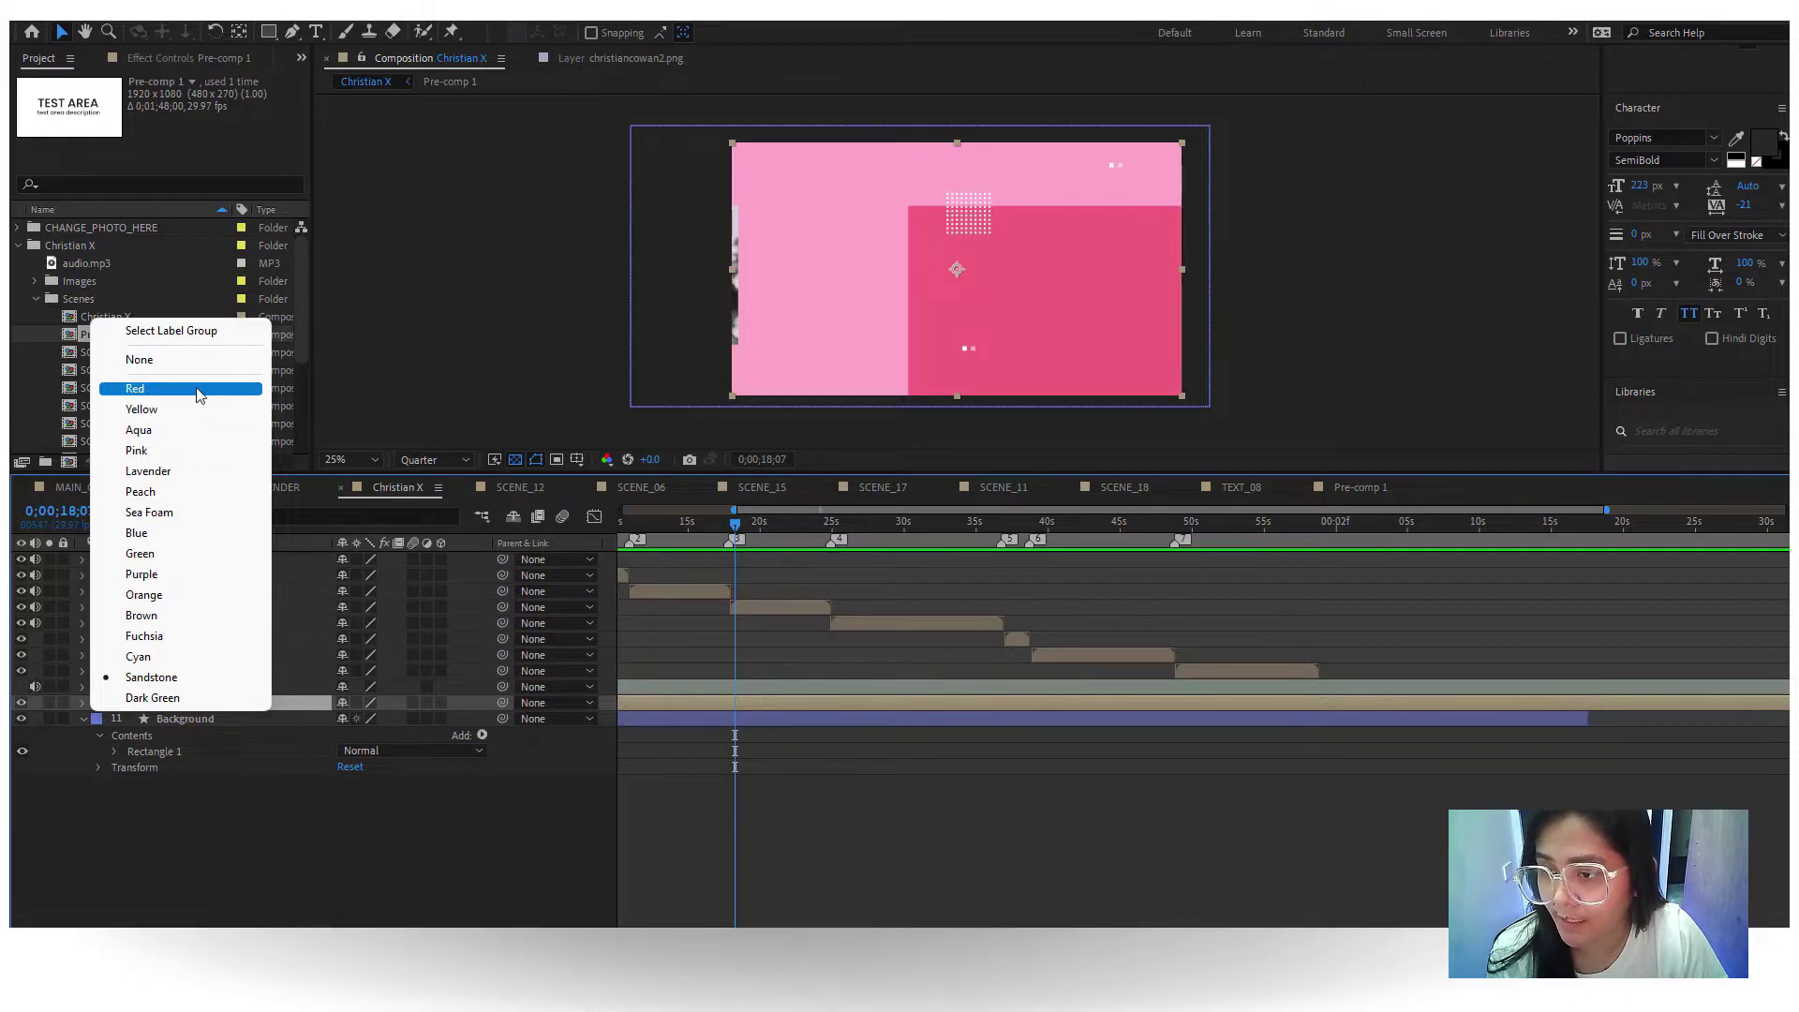
{"action": "left_click", "coordinate": [136, 388]}
- Set the Background layer's label to red, after briefly trying Dark Green
{"action": "left_click", "coordinate": [97, 719]}
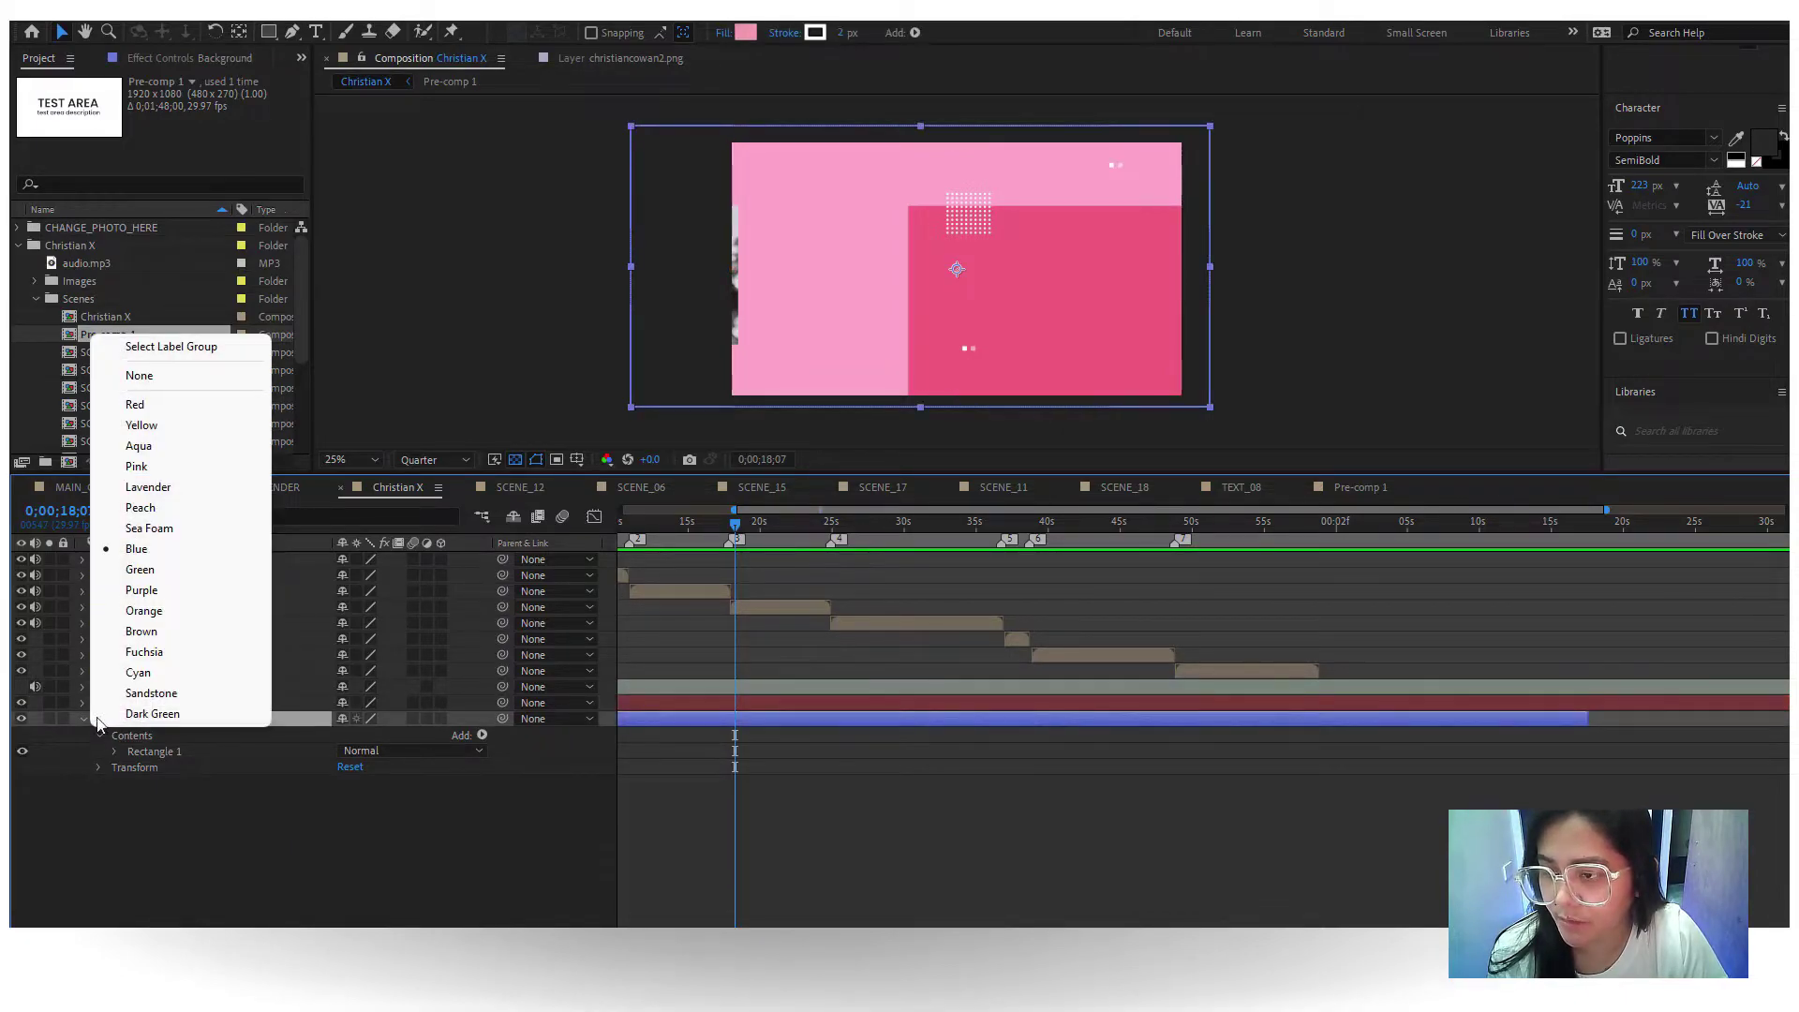
{"action": "left_click", "coordinate": [136, 403]}
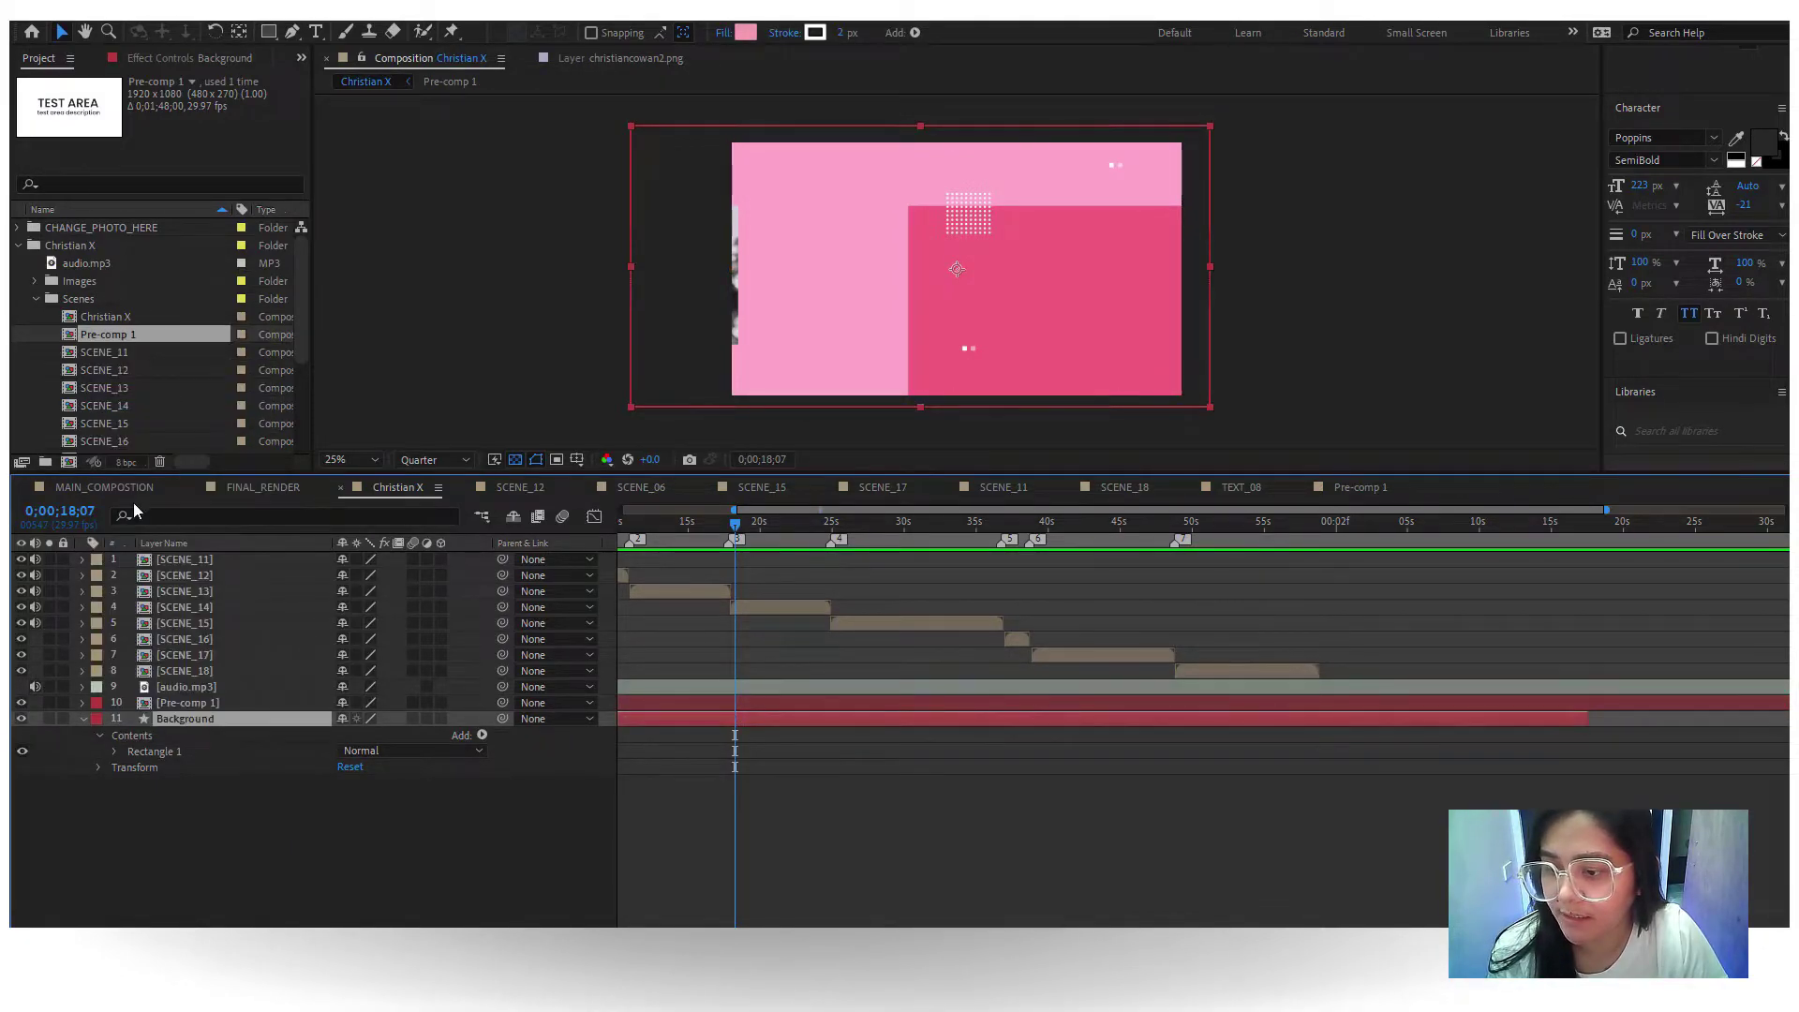
{"action": "left_click", "coordinate": [97, 717]}
{"action": "left_click", "coordinate": [116, 834]}
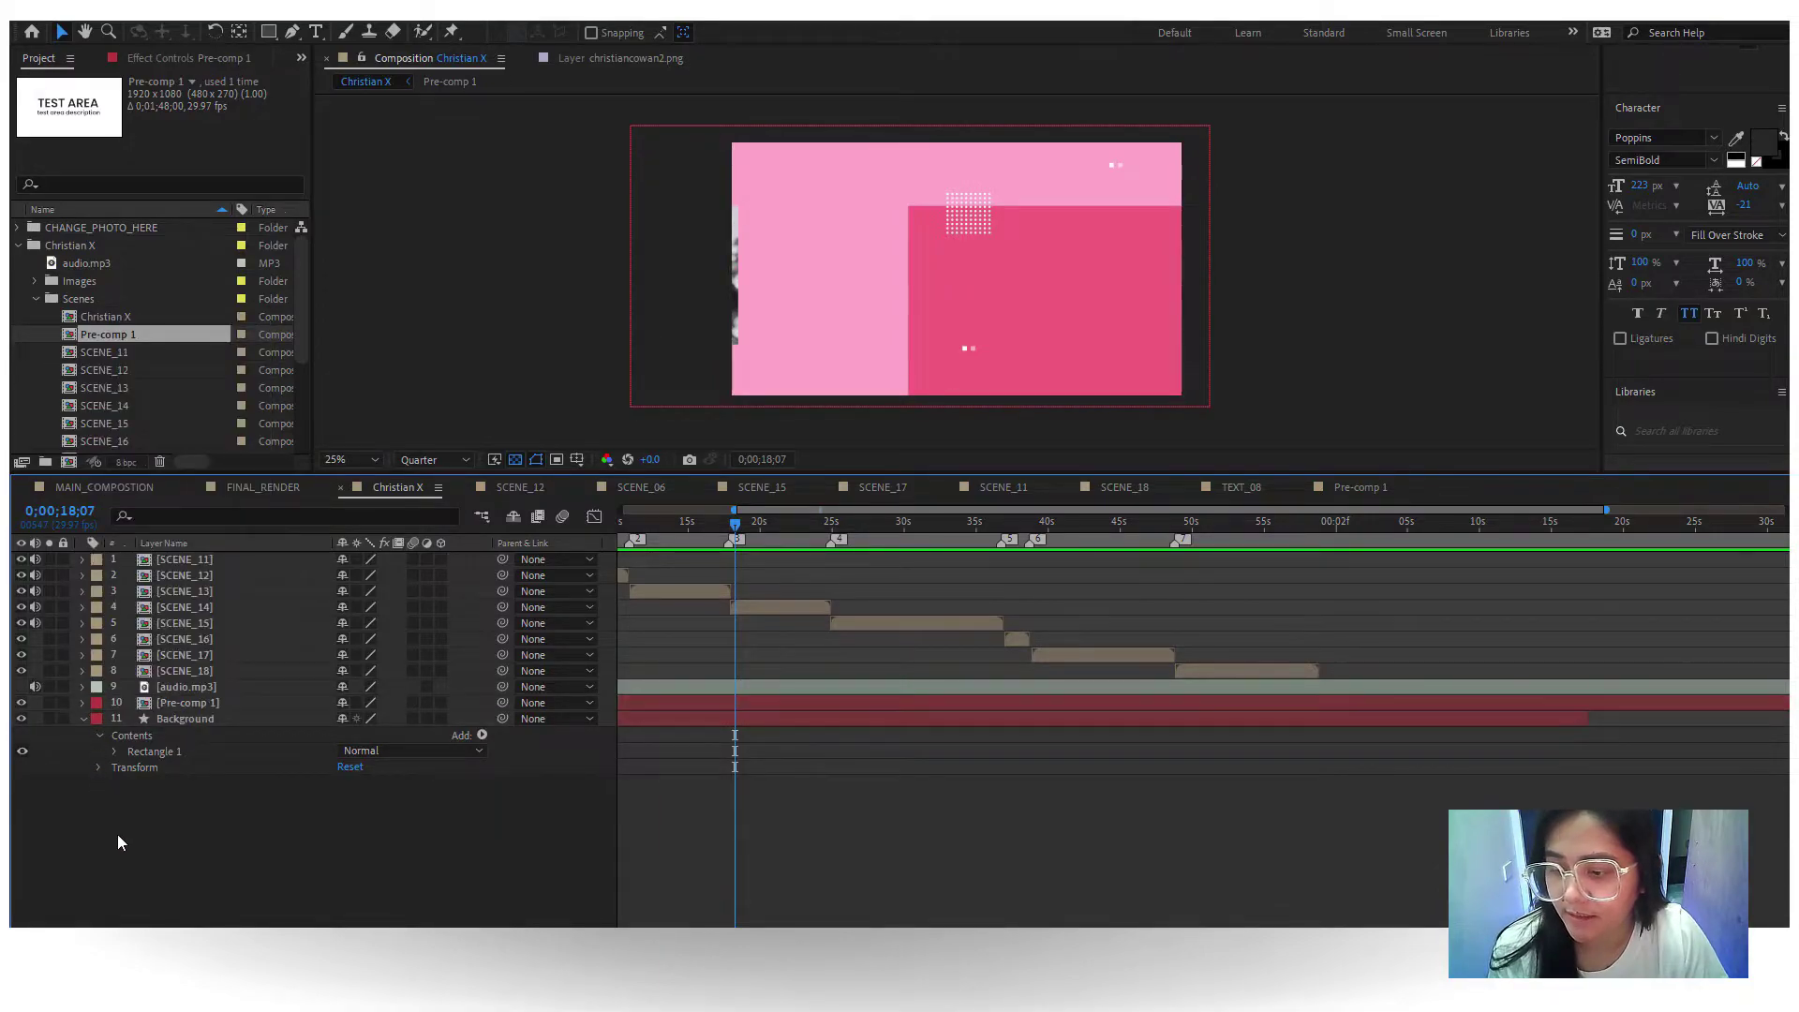
{"action": "left_click", "coordinate": [97, 718]}
{"action": "left_click", "coordinate": [152, 698]}
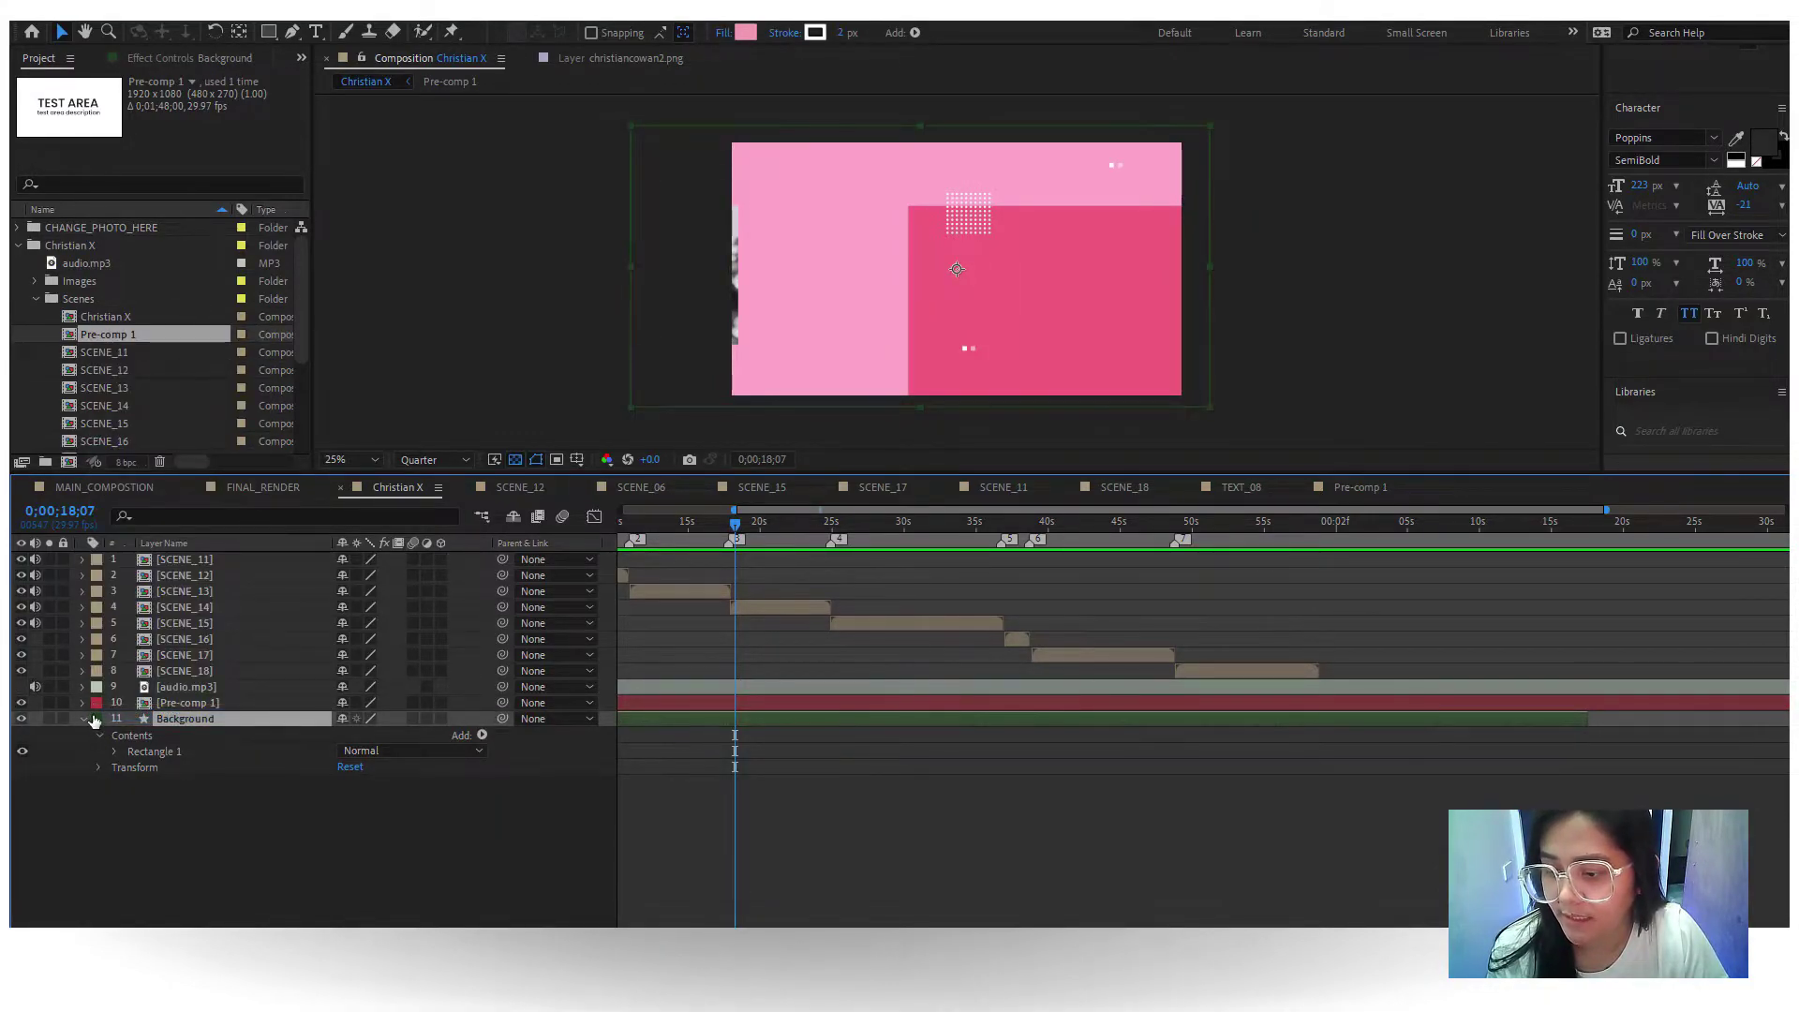
{"action": "left_click", "coordinate": [97, 719]}
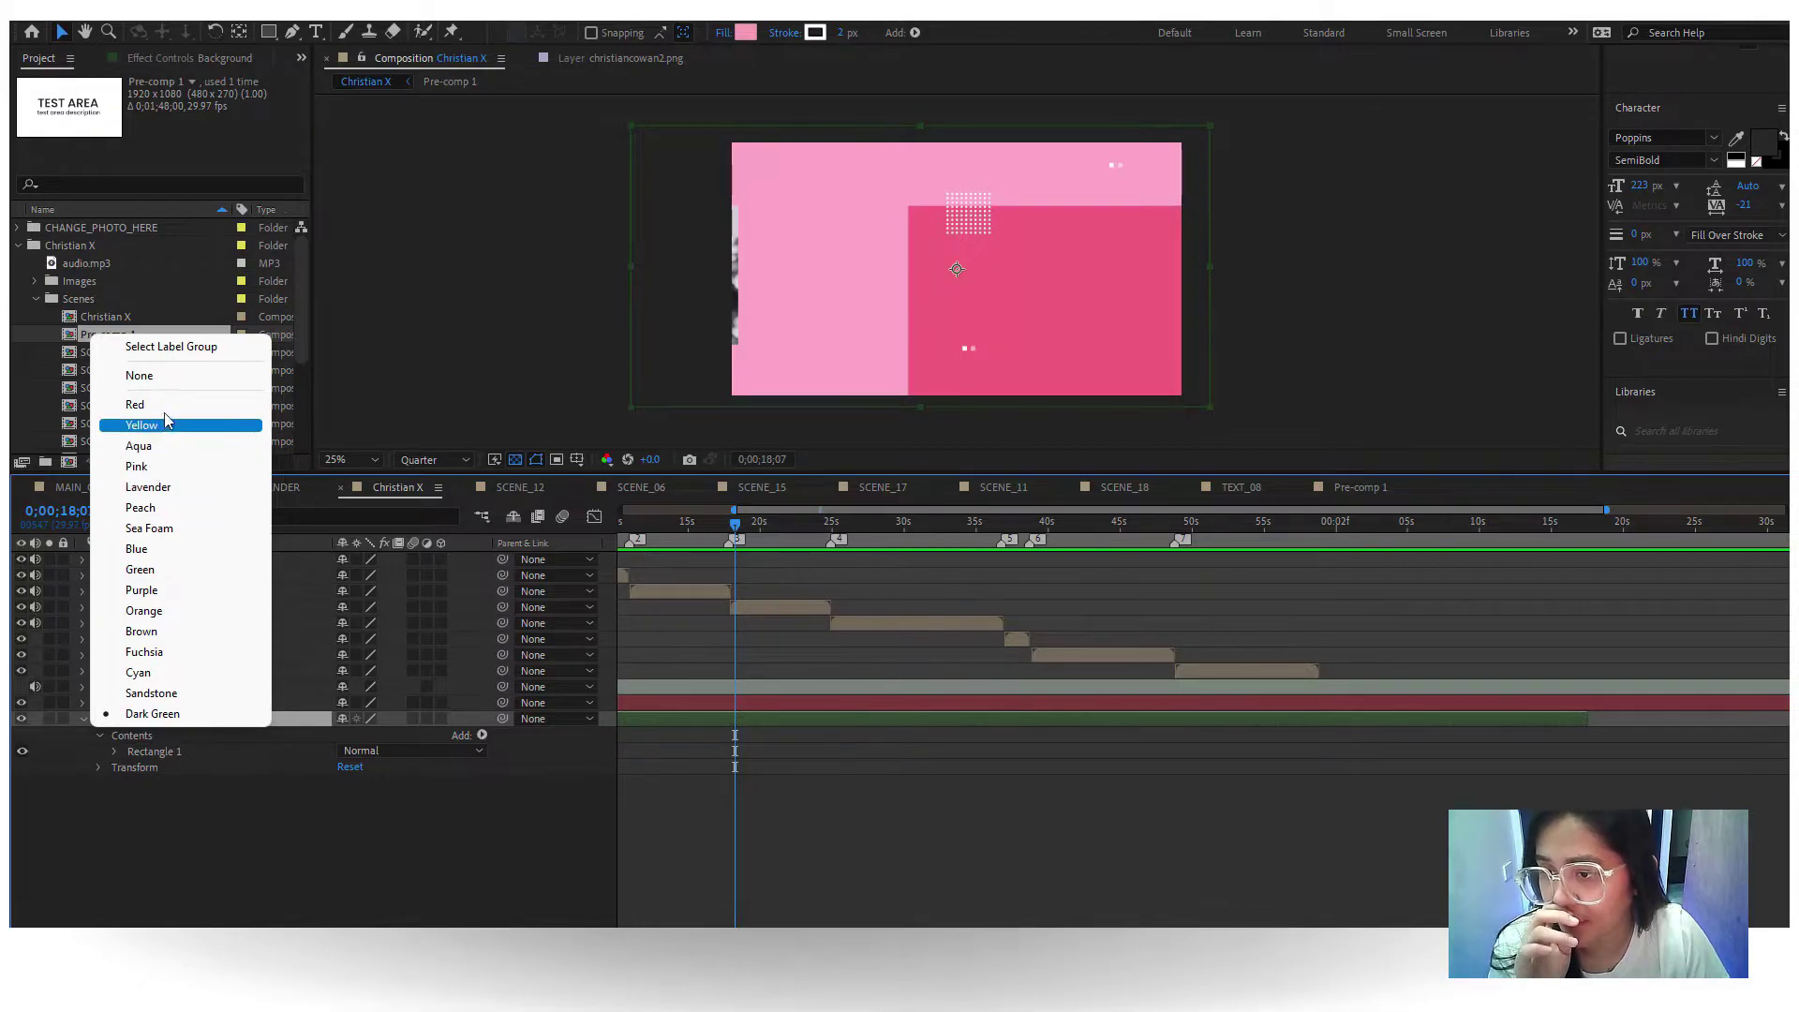
{"action": "left_click", "coordinate": [135, 404]}
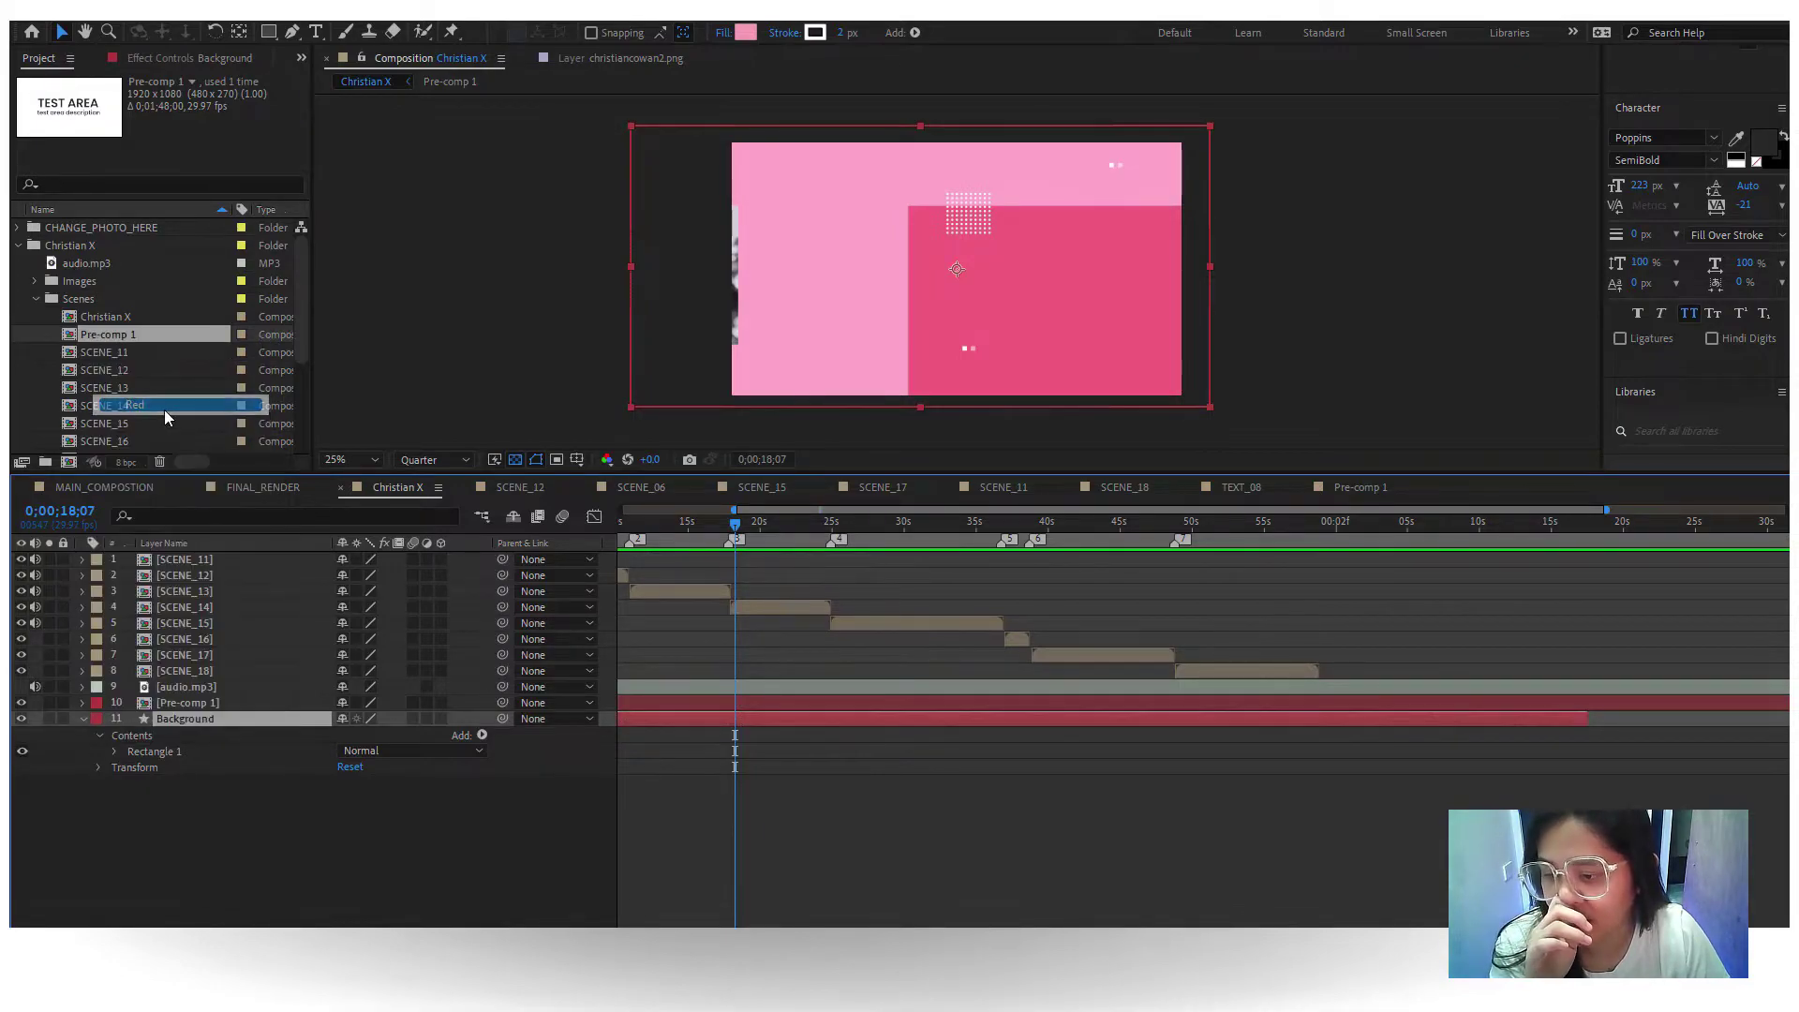
{"action": "left_click", "coordinate": [186, 703]}
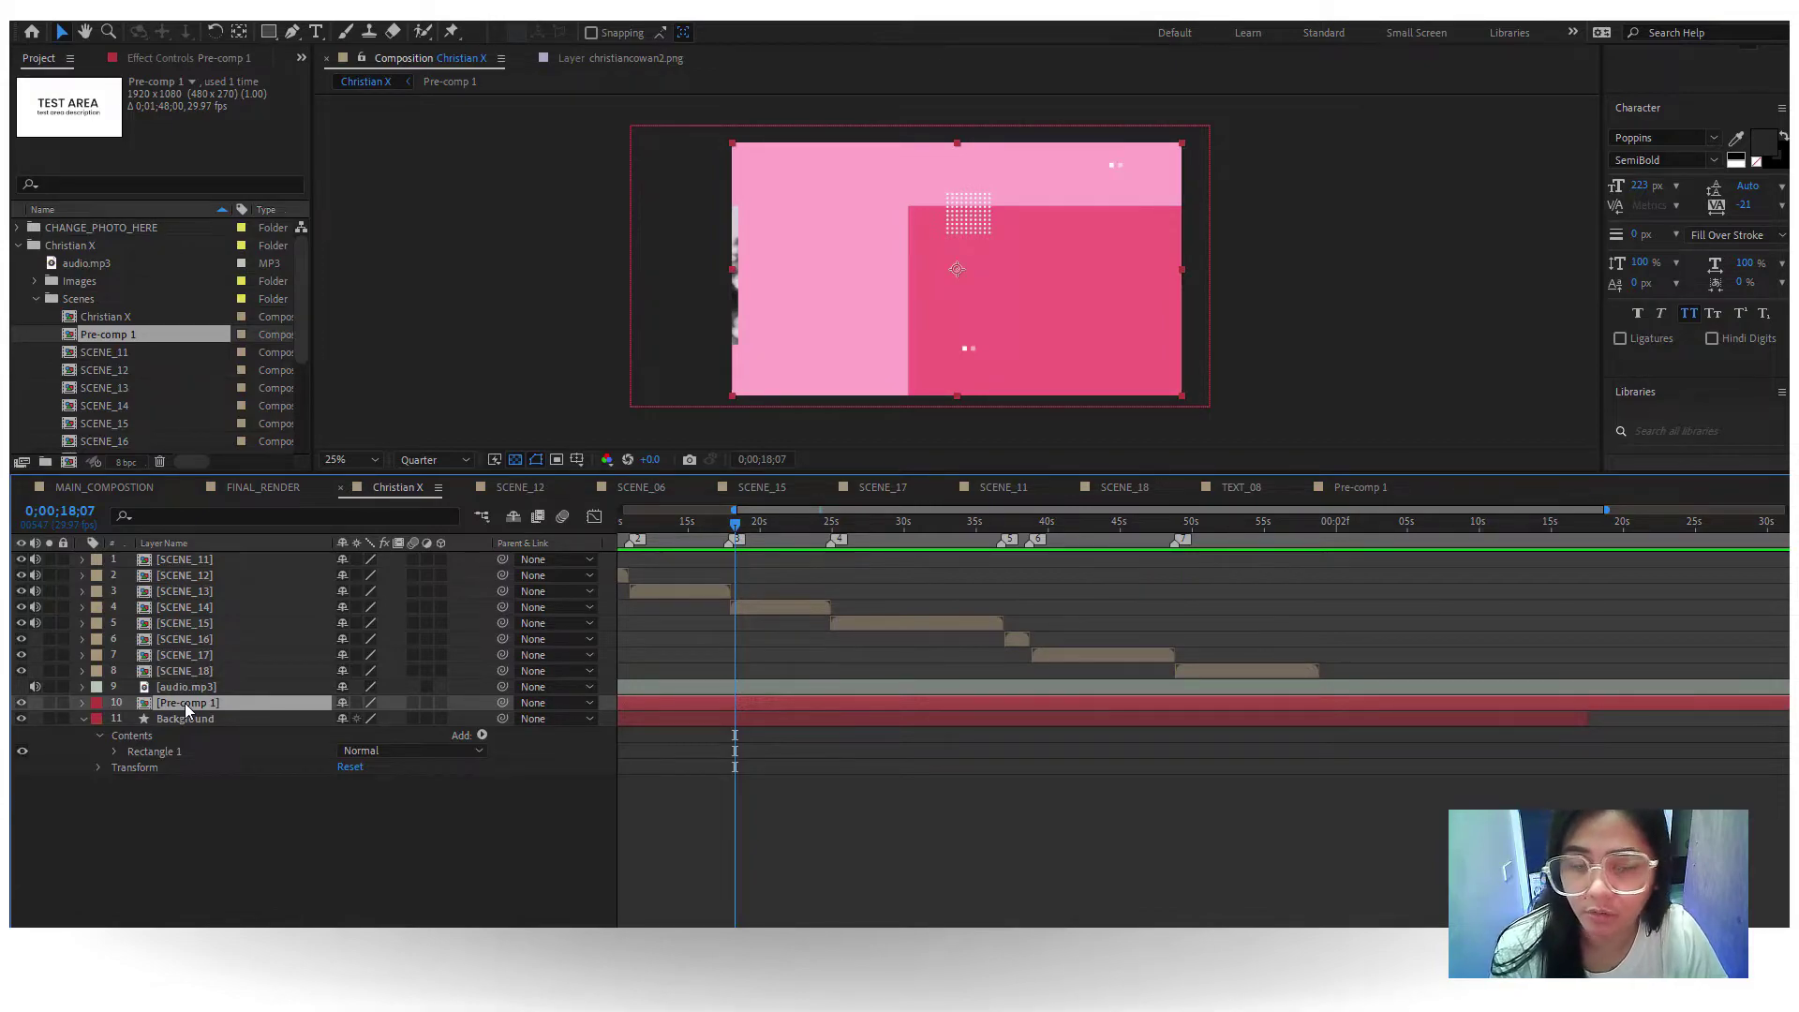
- Mark Pre-comp 1 and Background as shy, then toggle Hide Shy Layers on and off
{"action": "left_click", "coordinate": [187, 721]}
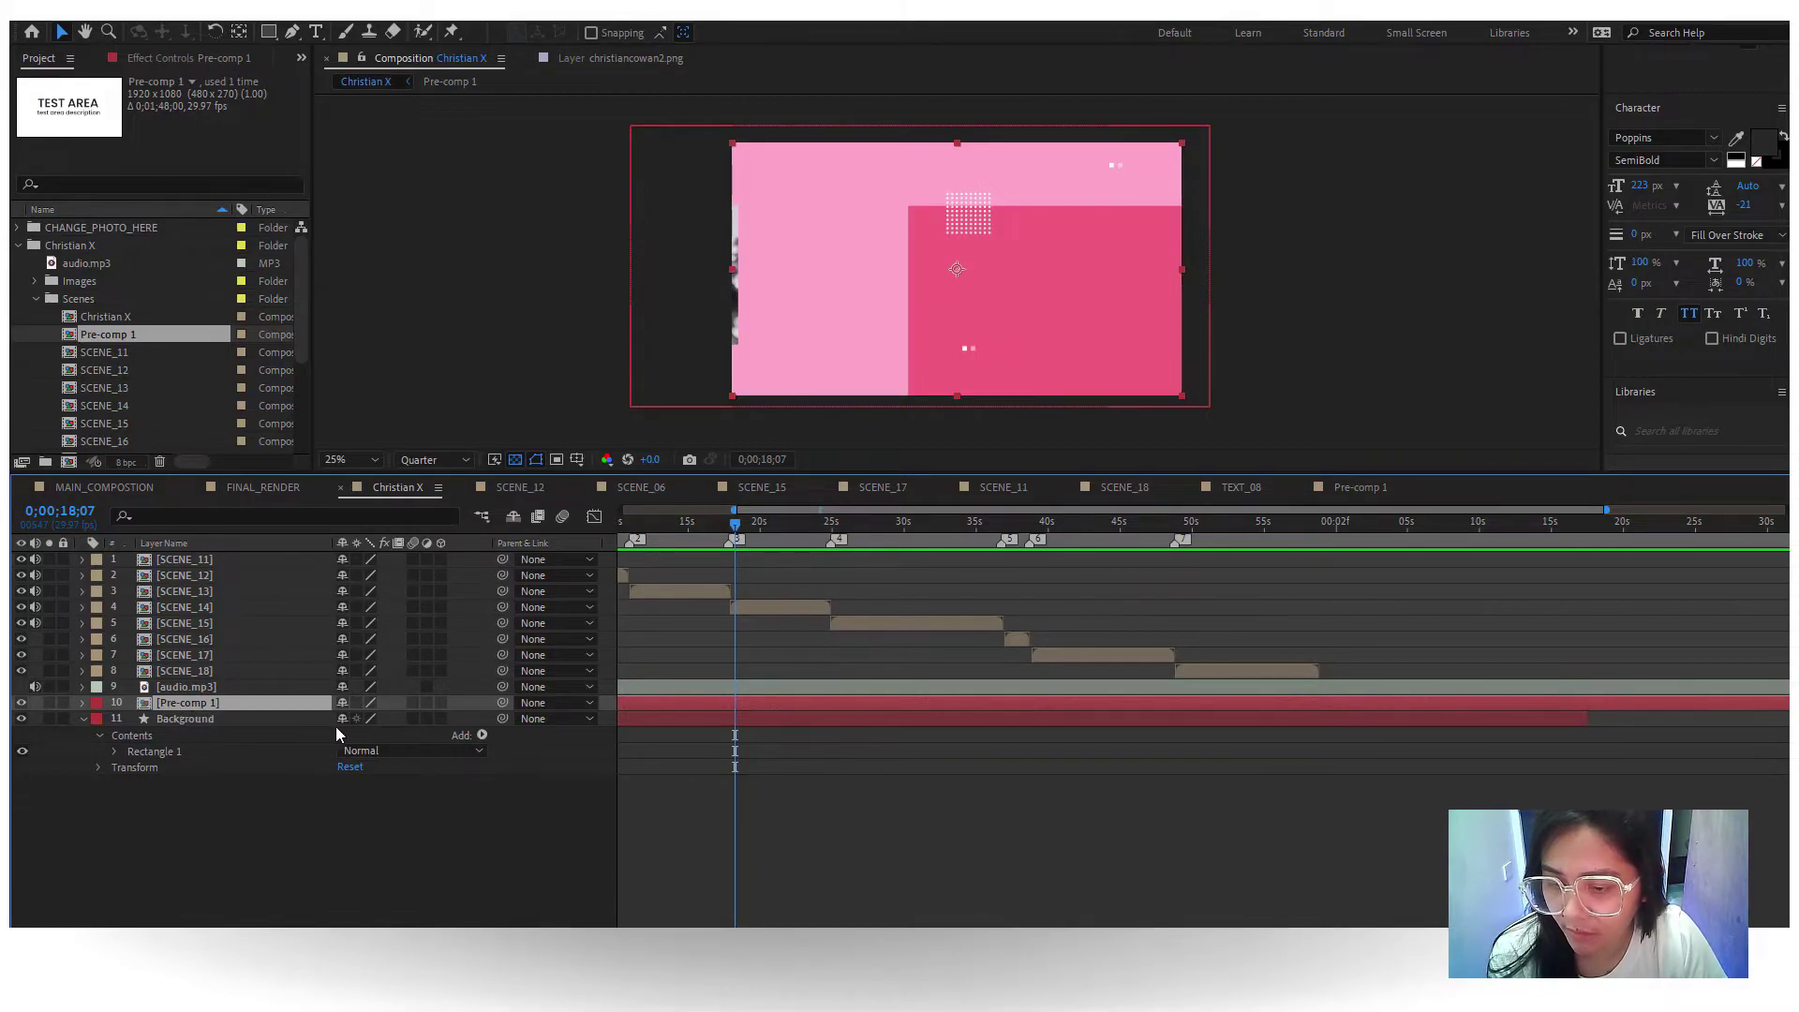
{"action": "left_click_drag", "start_coordinate": [343, 703], "coordinate": [343, 719]}
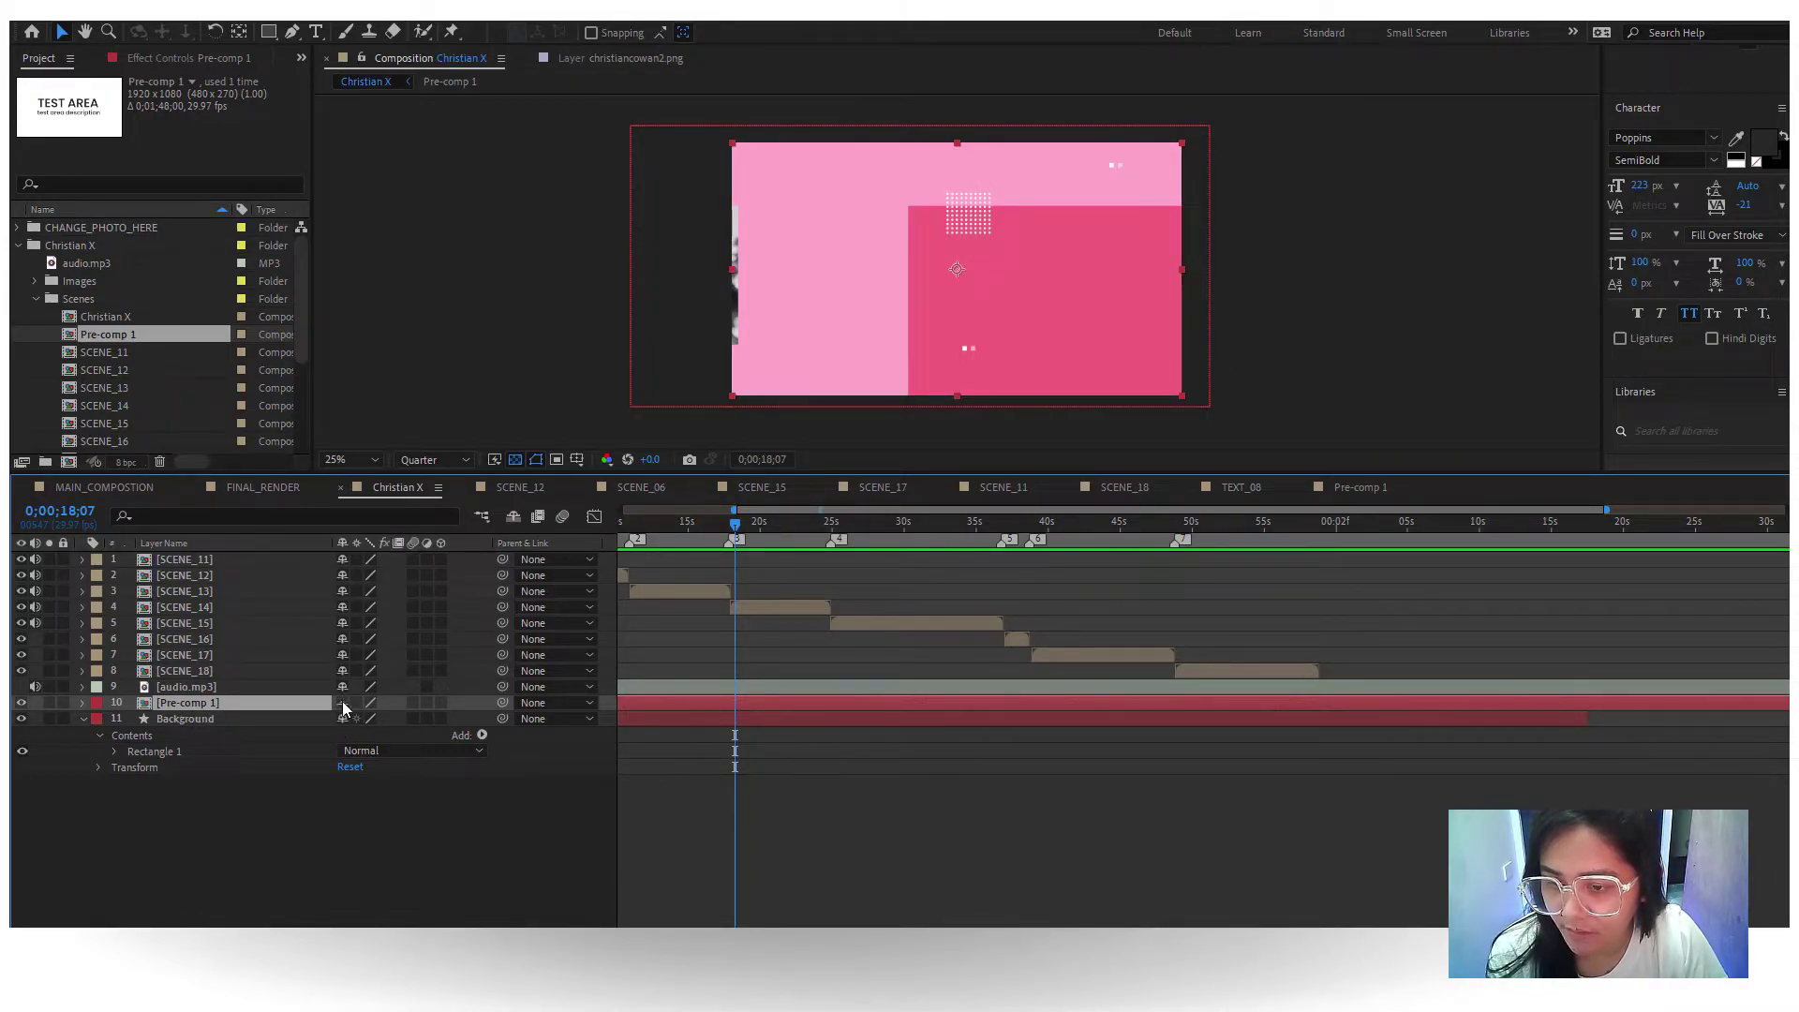
{"action": "left_click", "coordinate": [513, 518]}
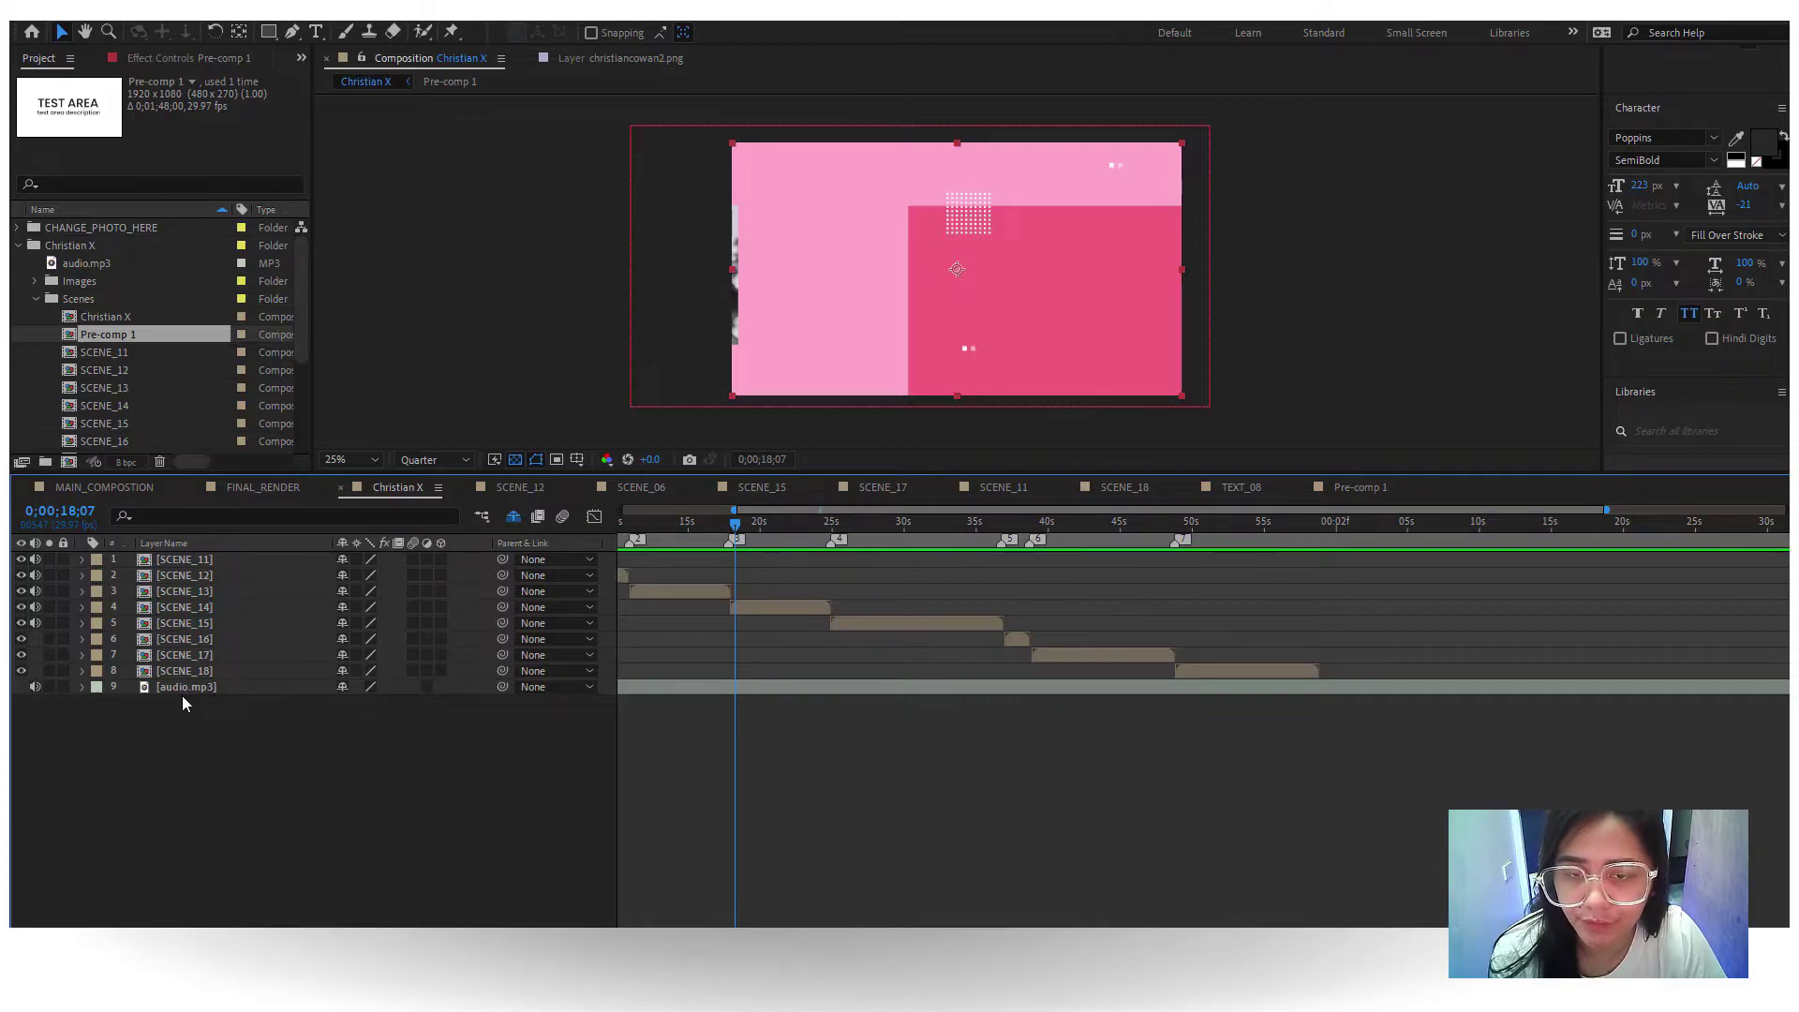
{"action": "left_click", "coordinate": [512, 517]}
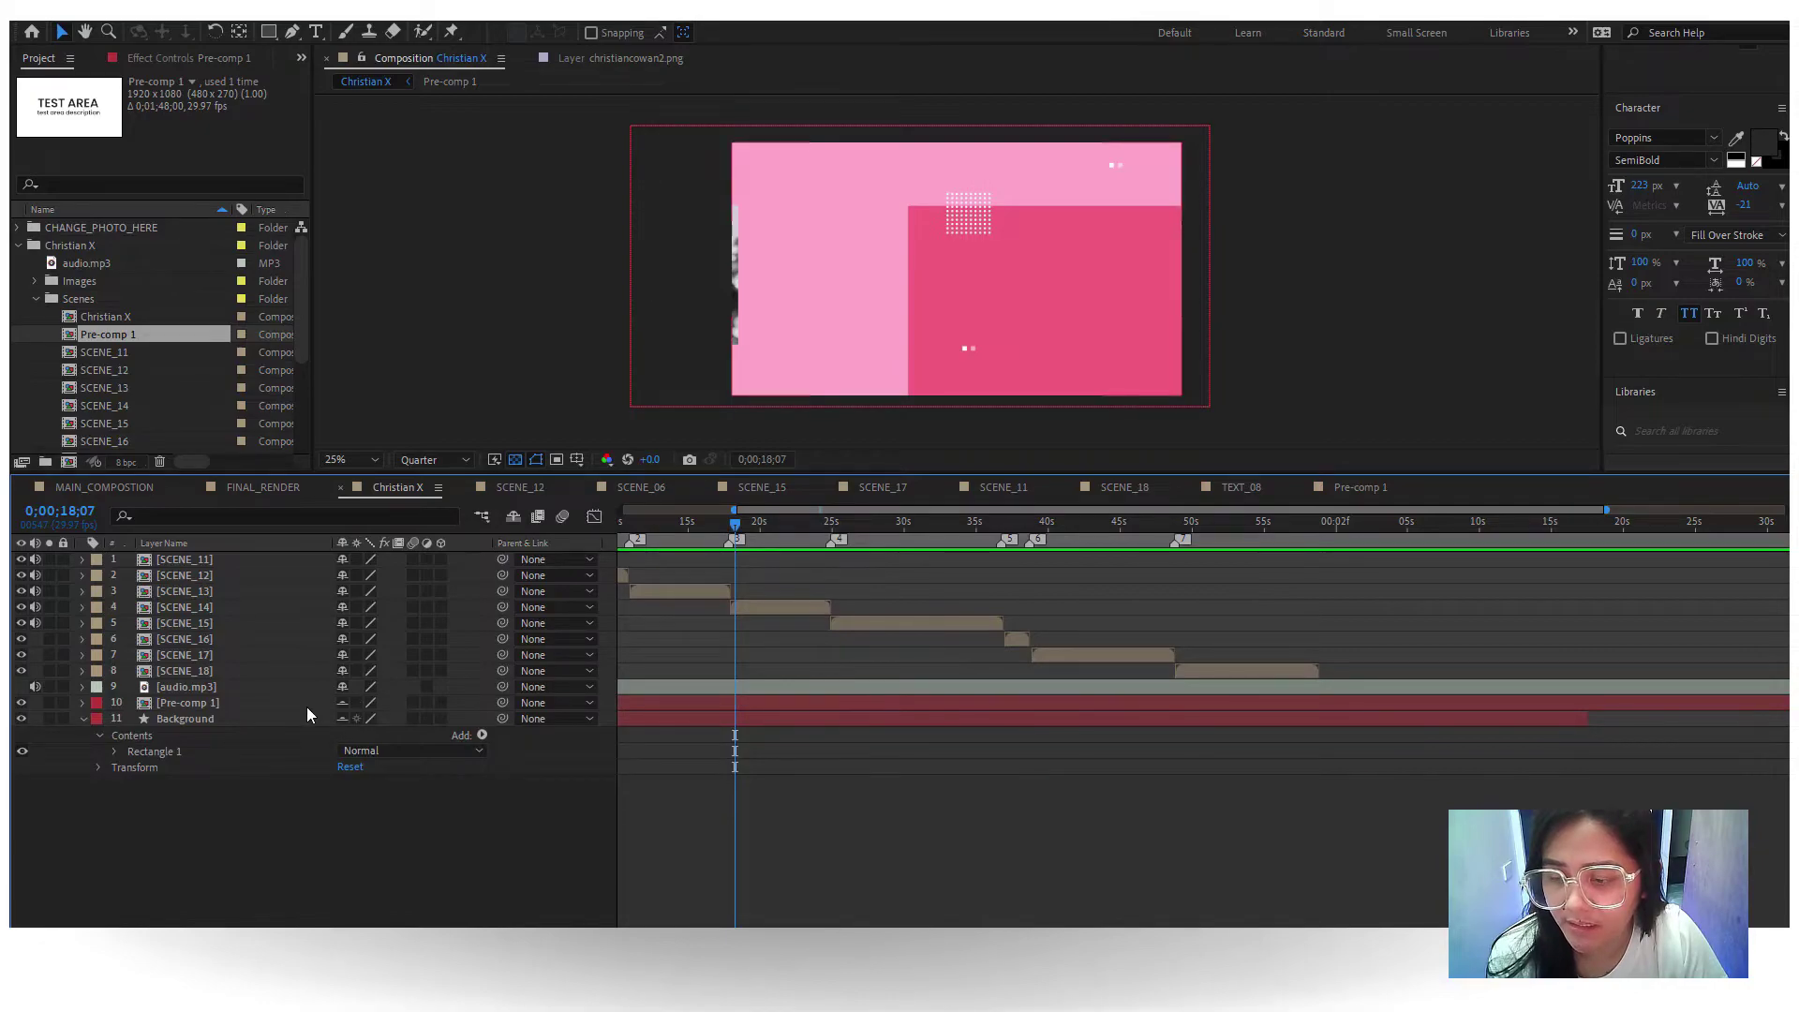
- Collapse Background's properties and select, then deselect, all red-labelled layers
{"action": "left_click", "coordinate": [82, 719]}
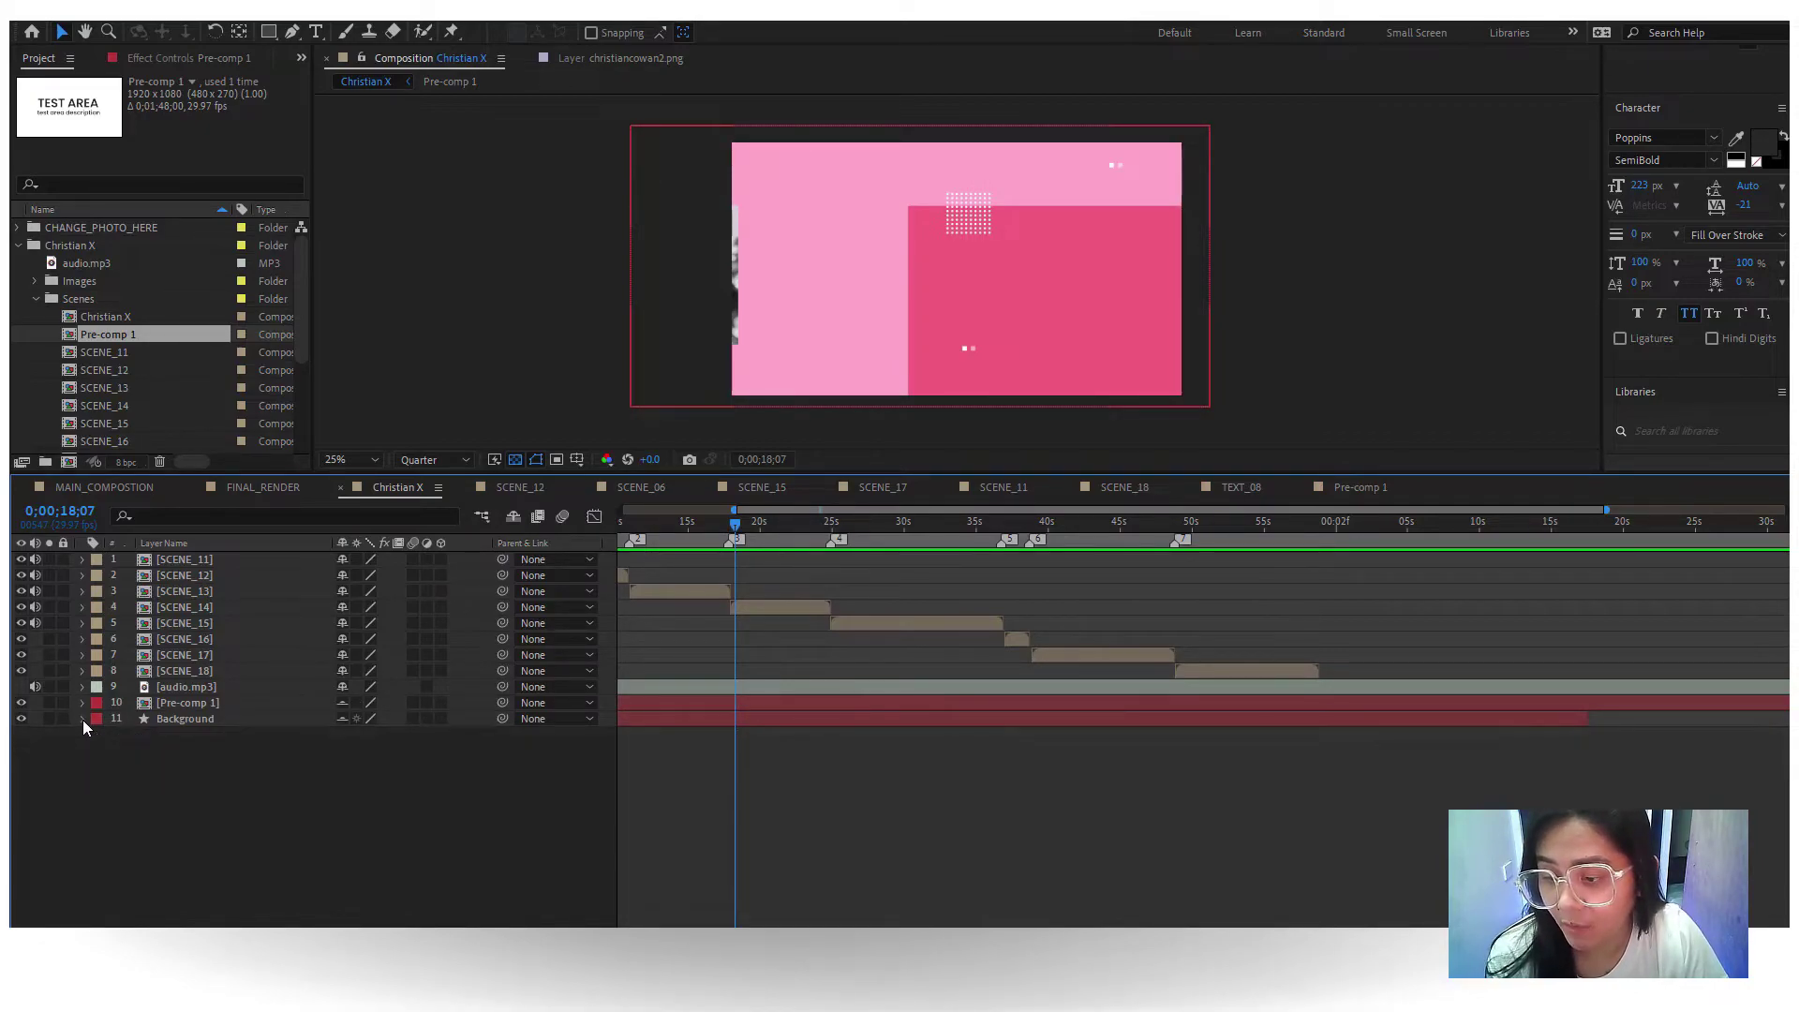
{"action": "left_click", "coordinate": [95, 705]}
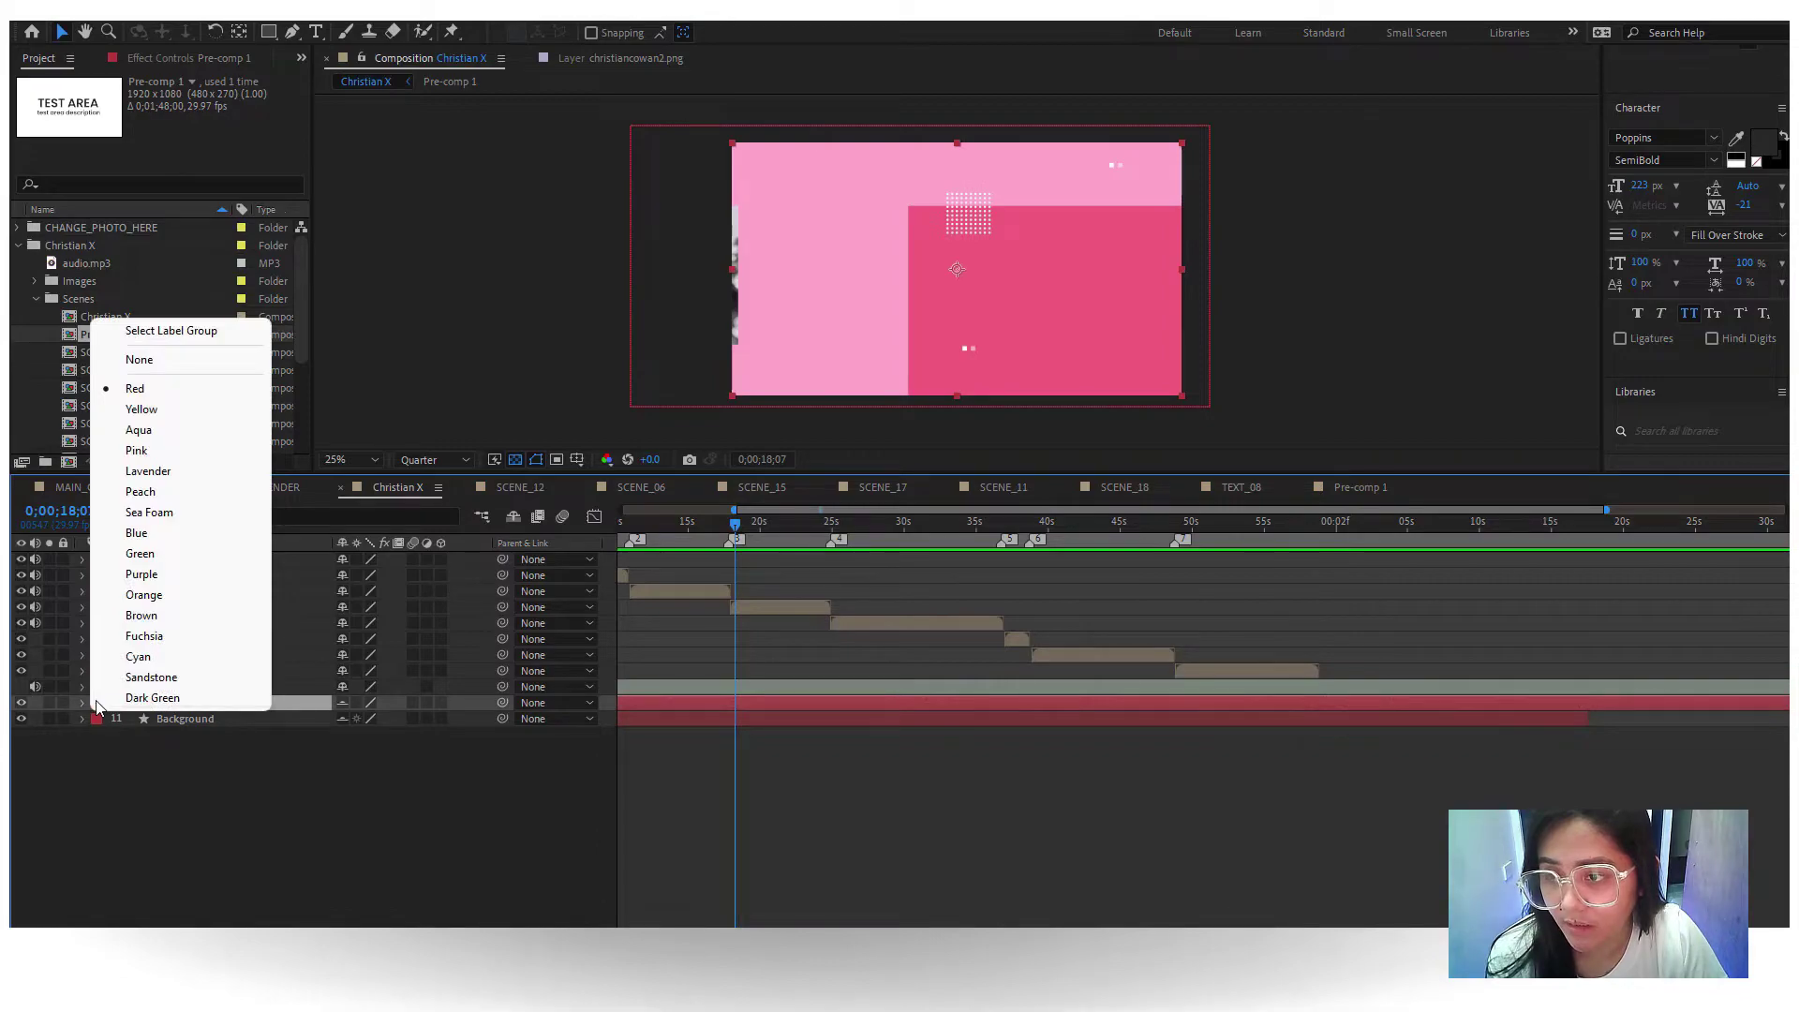
{"action": "left_click", "coordinate": [170, 330]}
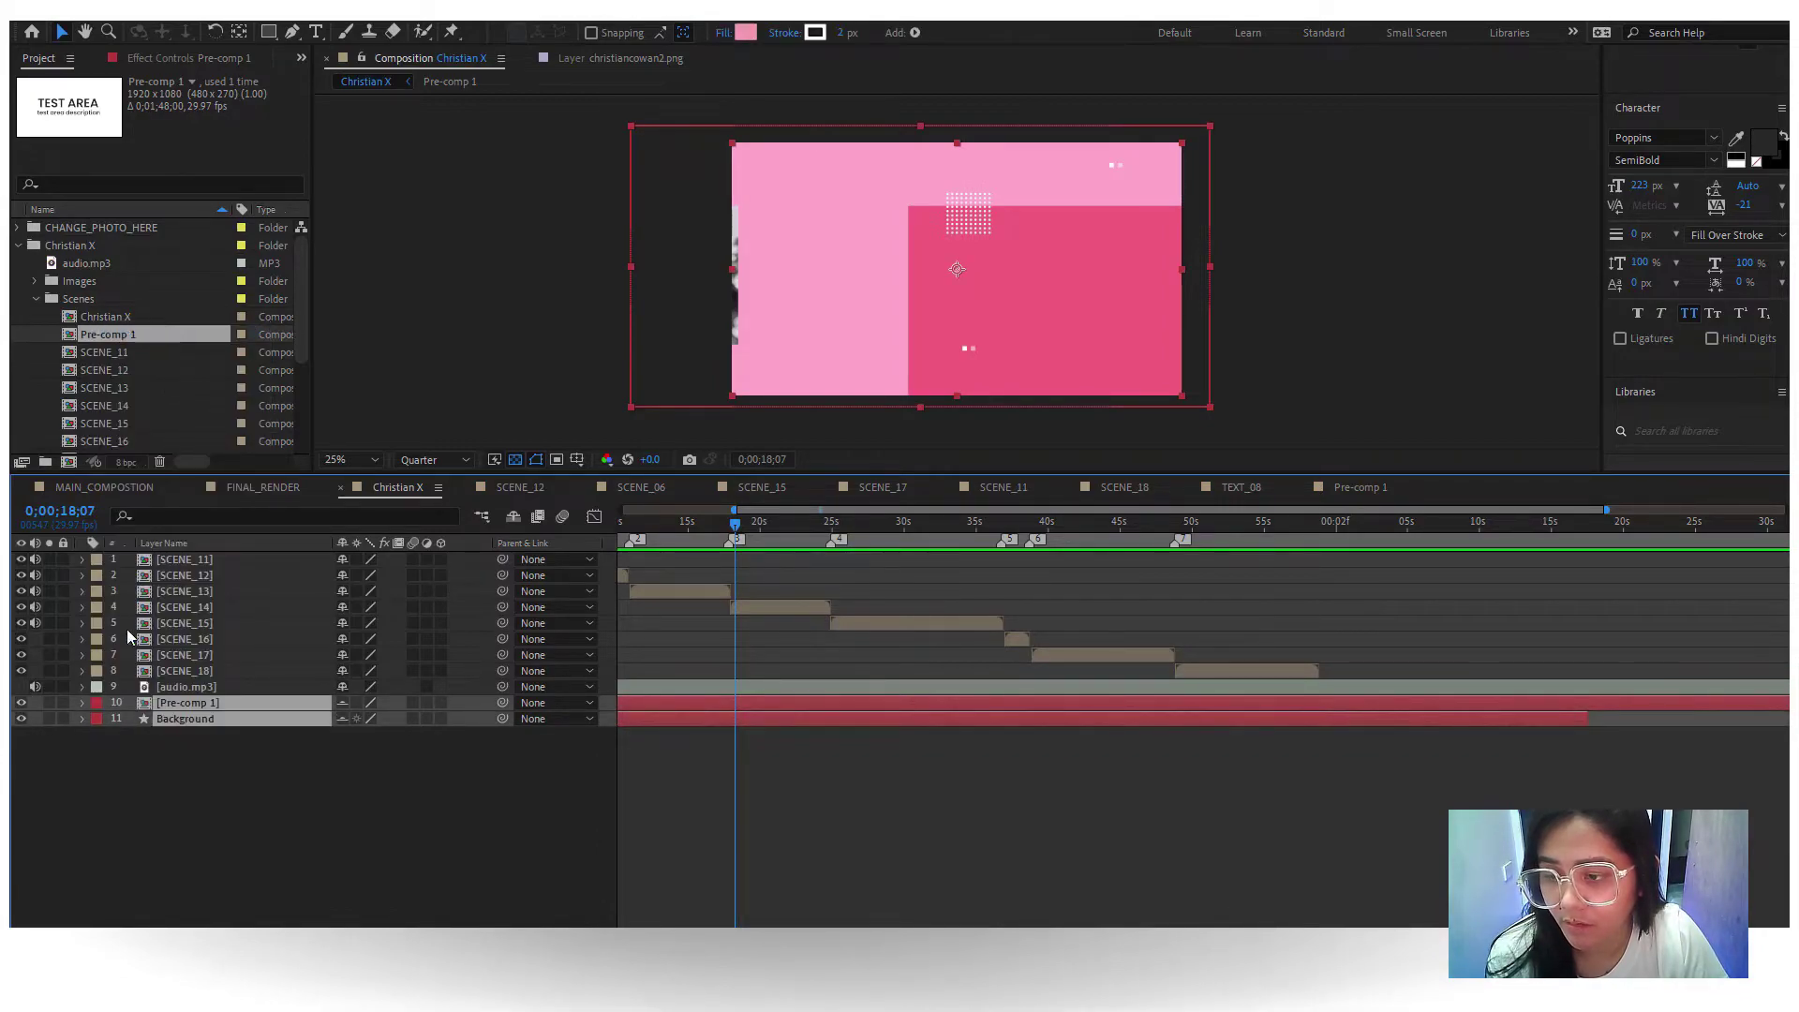
{"action": "left_click", "coordinate": [84, 727]}
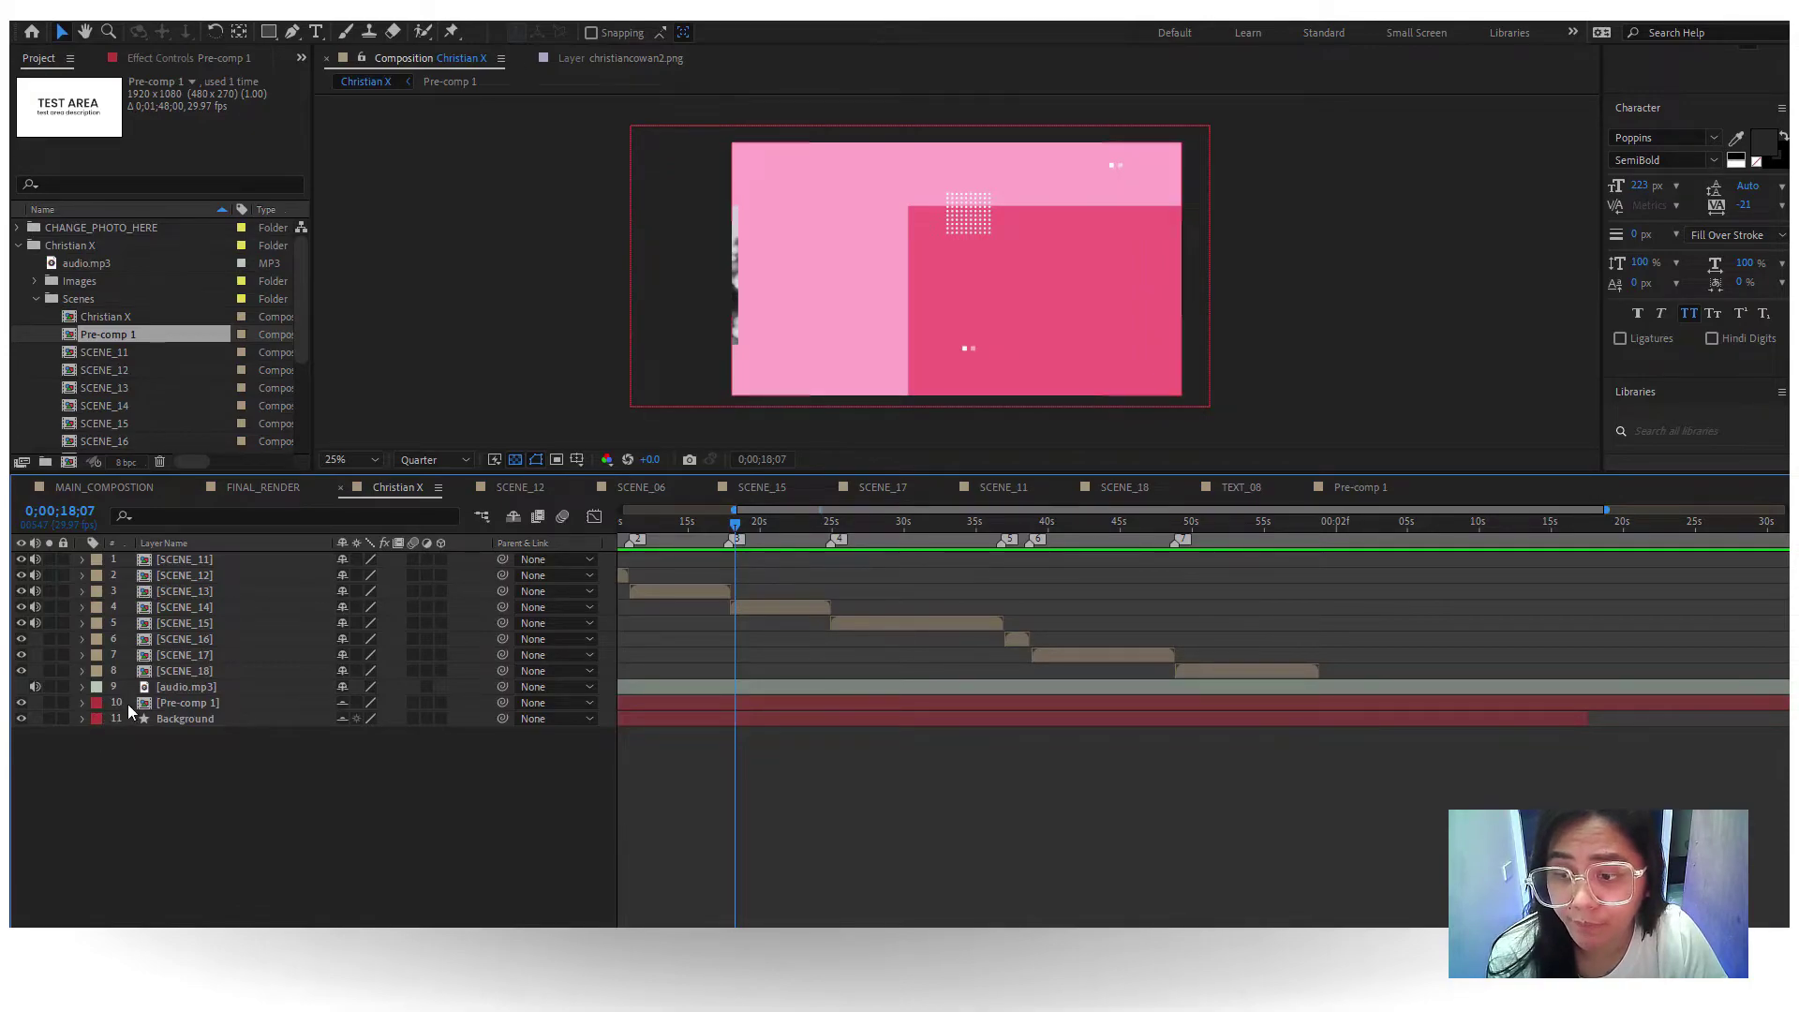
- Select SCENE_11 and every other layer sharing its Sandstone label
{"action": "left_click", "coordinate": [123, 560]}
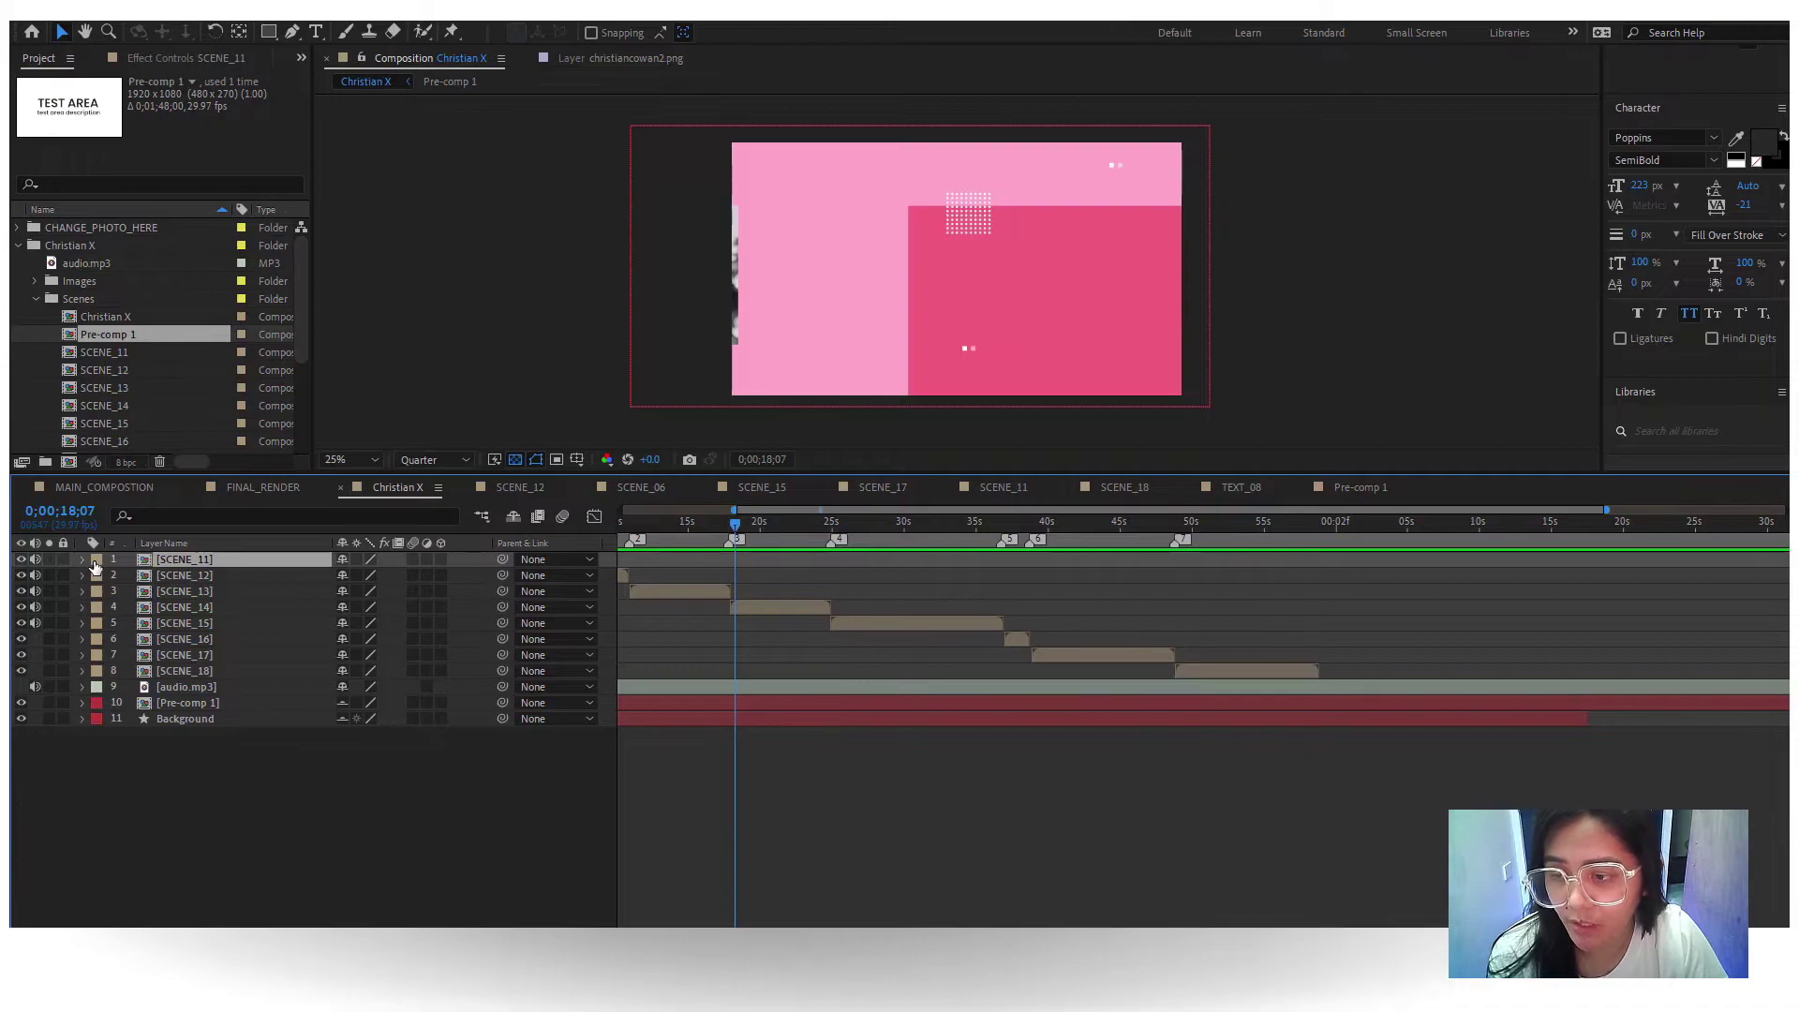
{"action": "left_click", "coordinate": [97, 559]}
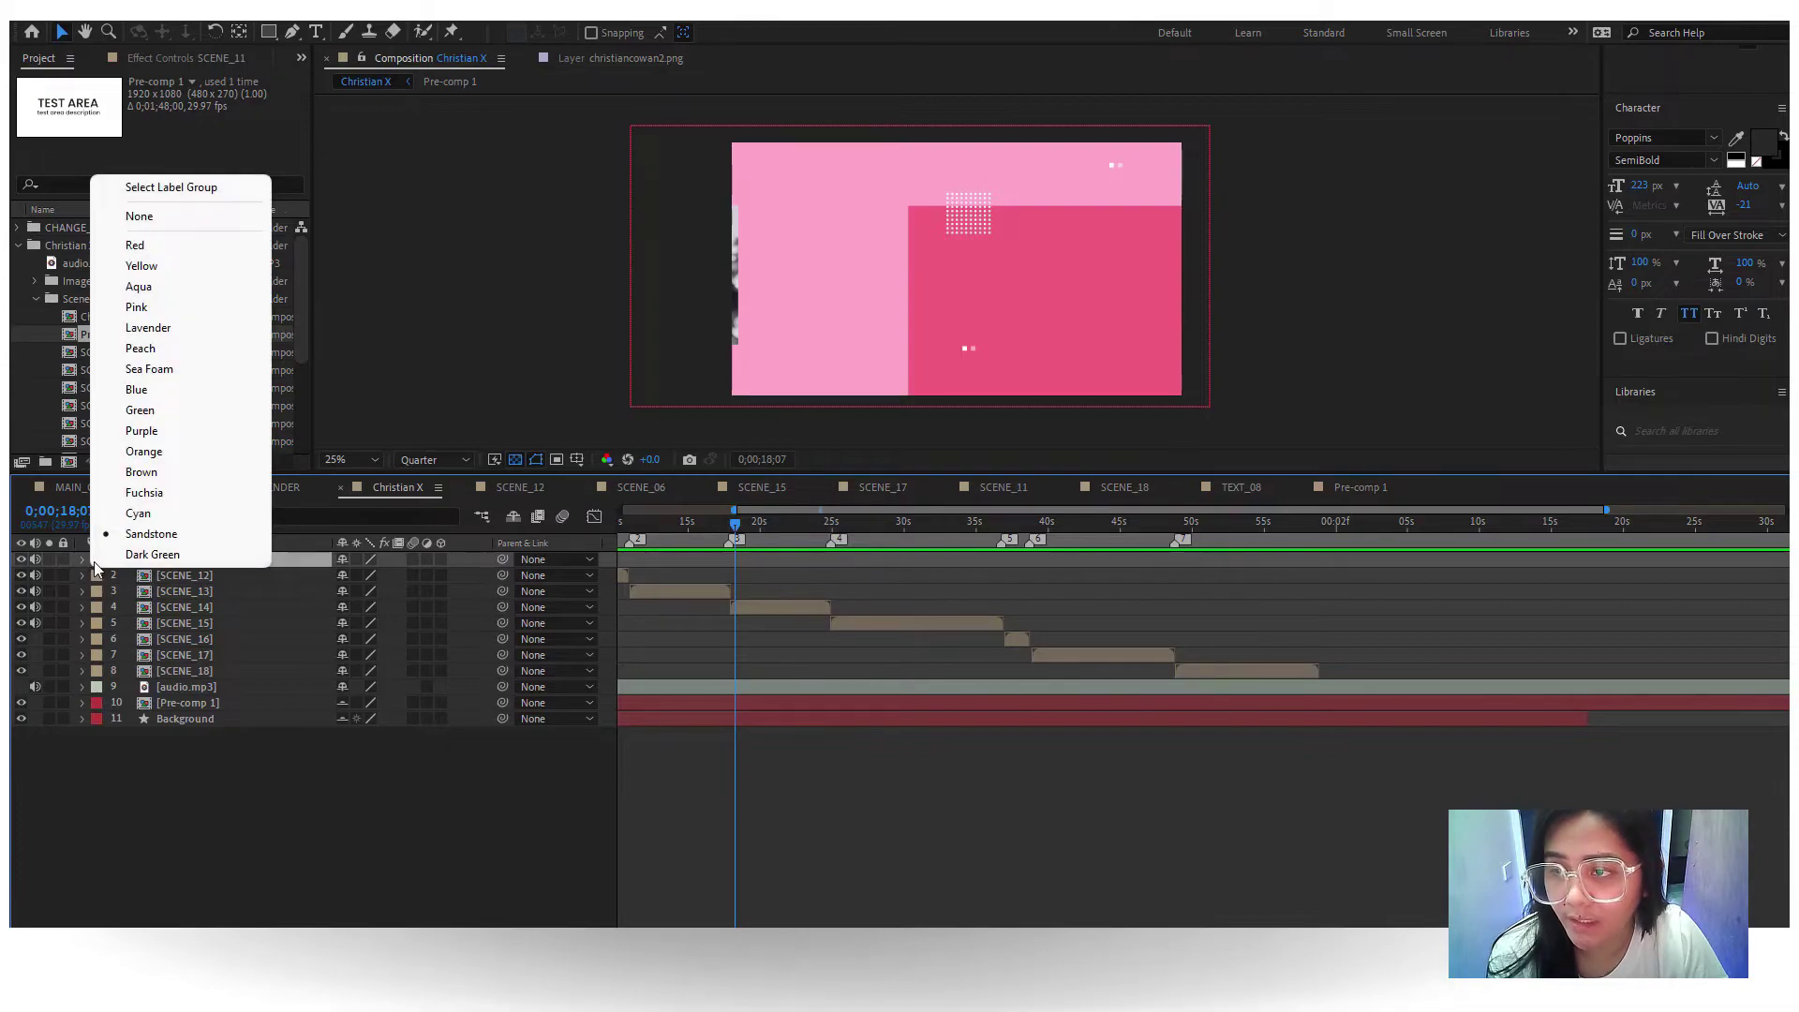
{"action": "left_click", "coordinate": [173, 188]}
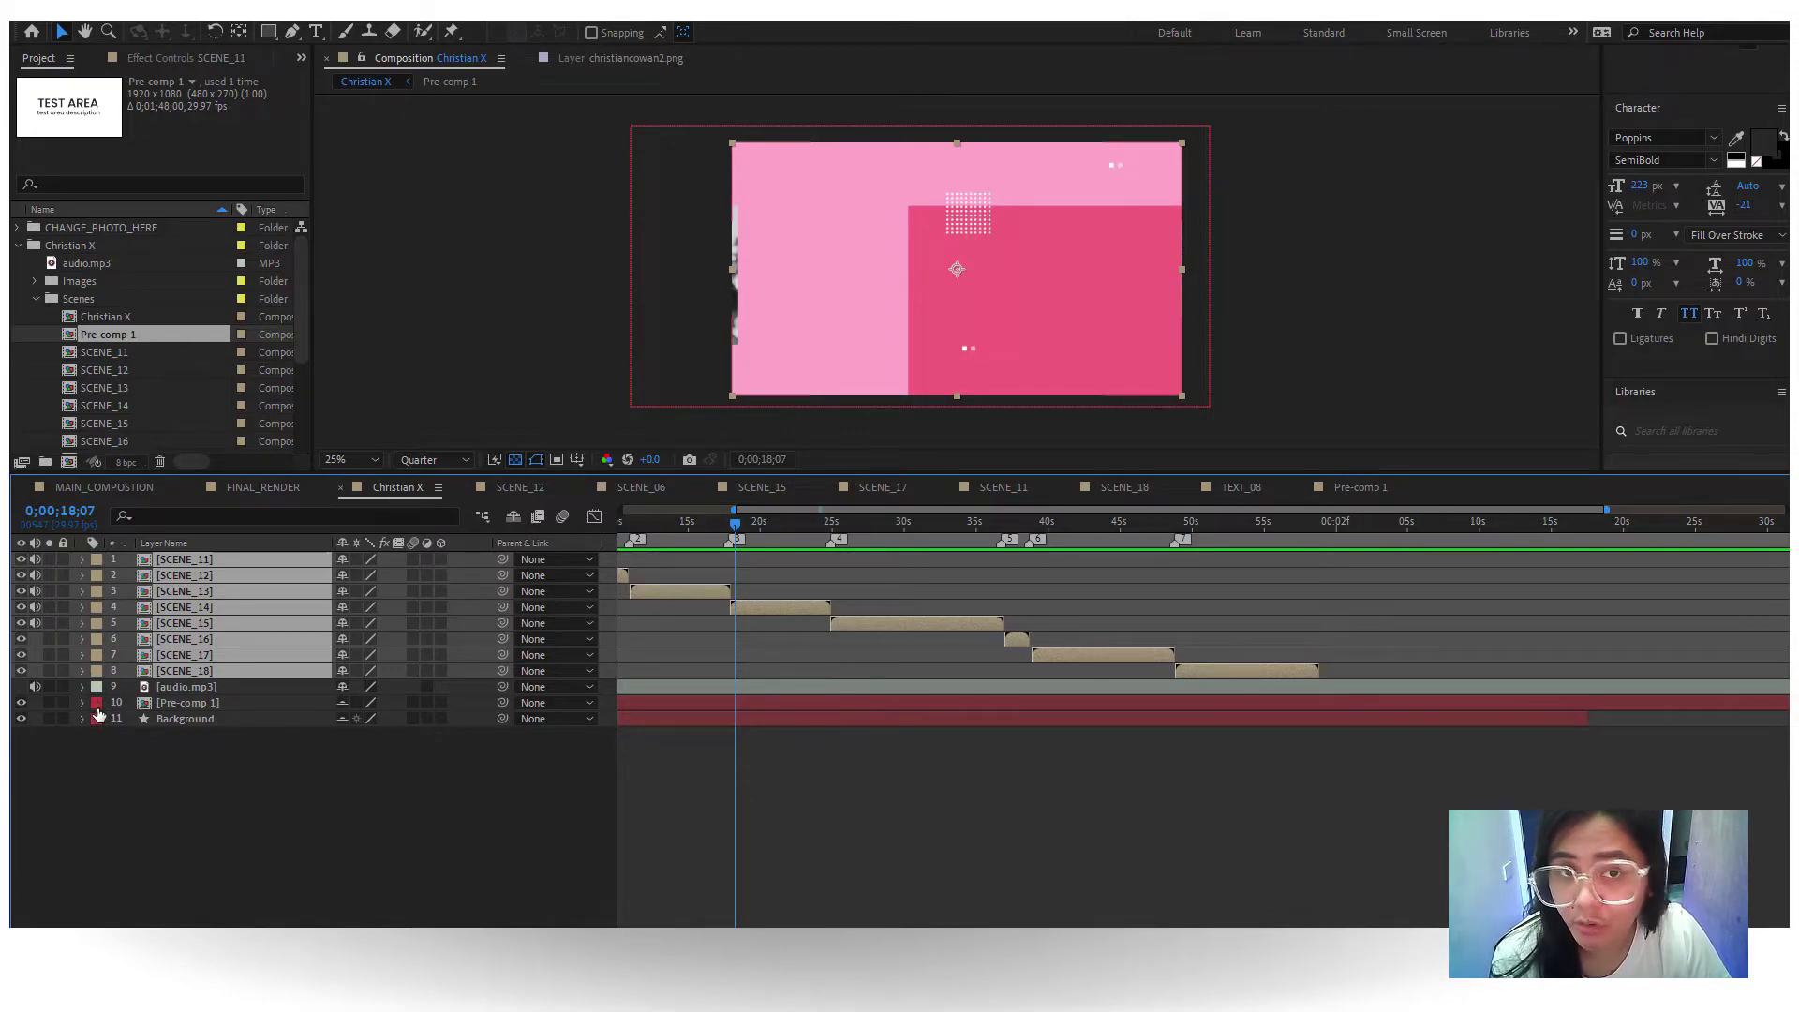
- Deselect the scene layers and mark the audio.mp3 layer as shy
{"action": "left_click", "coordinate": [98, 708]}
{"action": "left_click", "coordinate": [120, 744]}
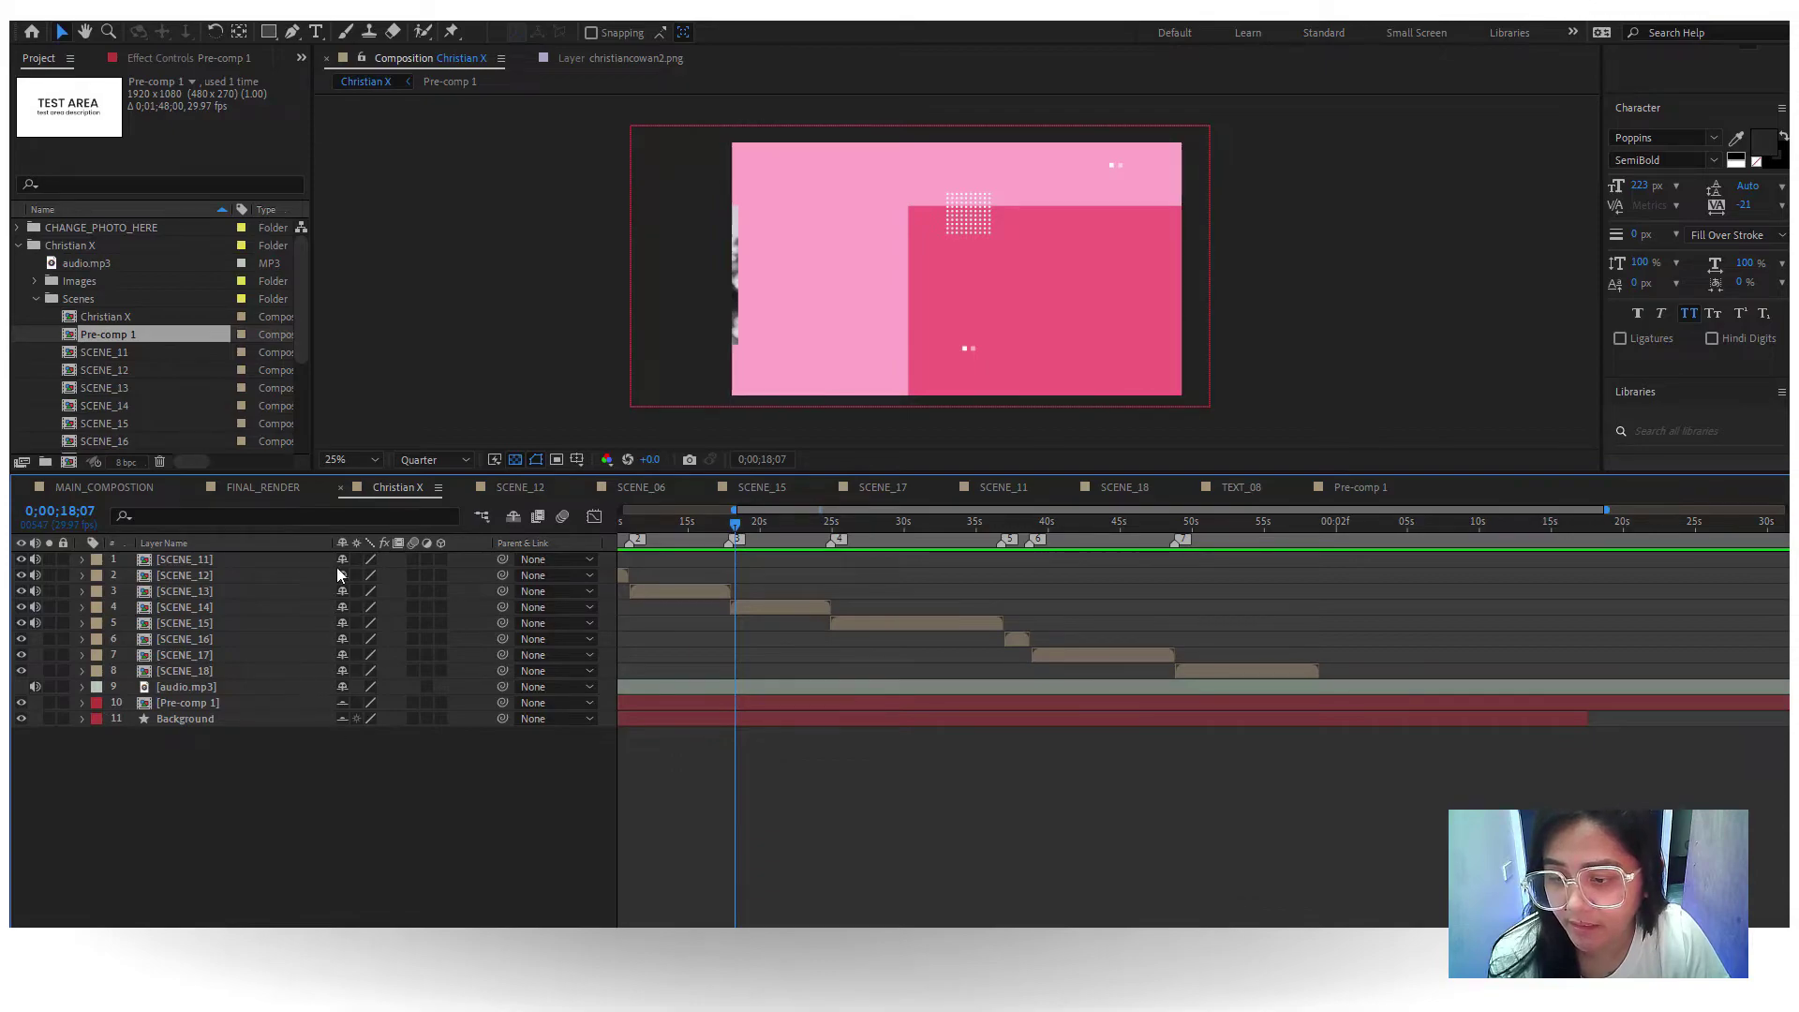
{"action": "left_click_drag", "start_coordinate": [342, 691], "coordinate": [342, 703]}
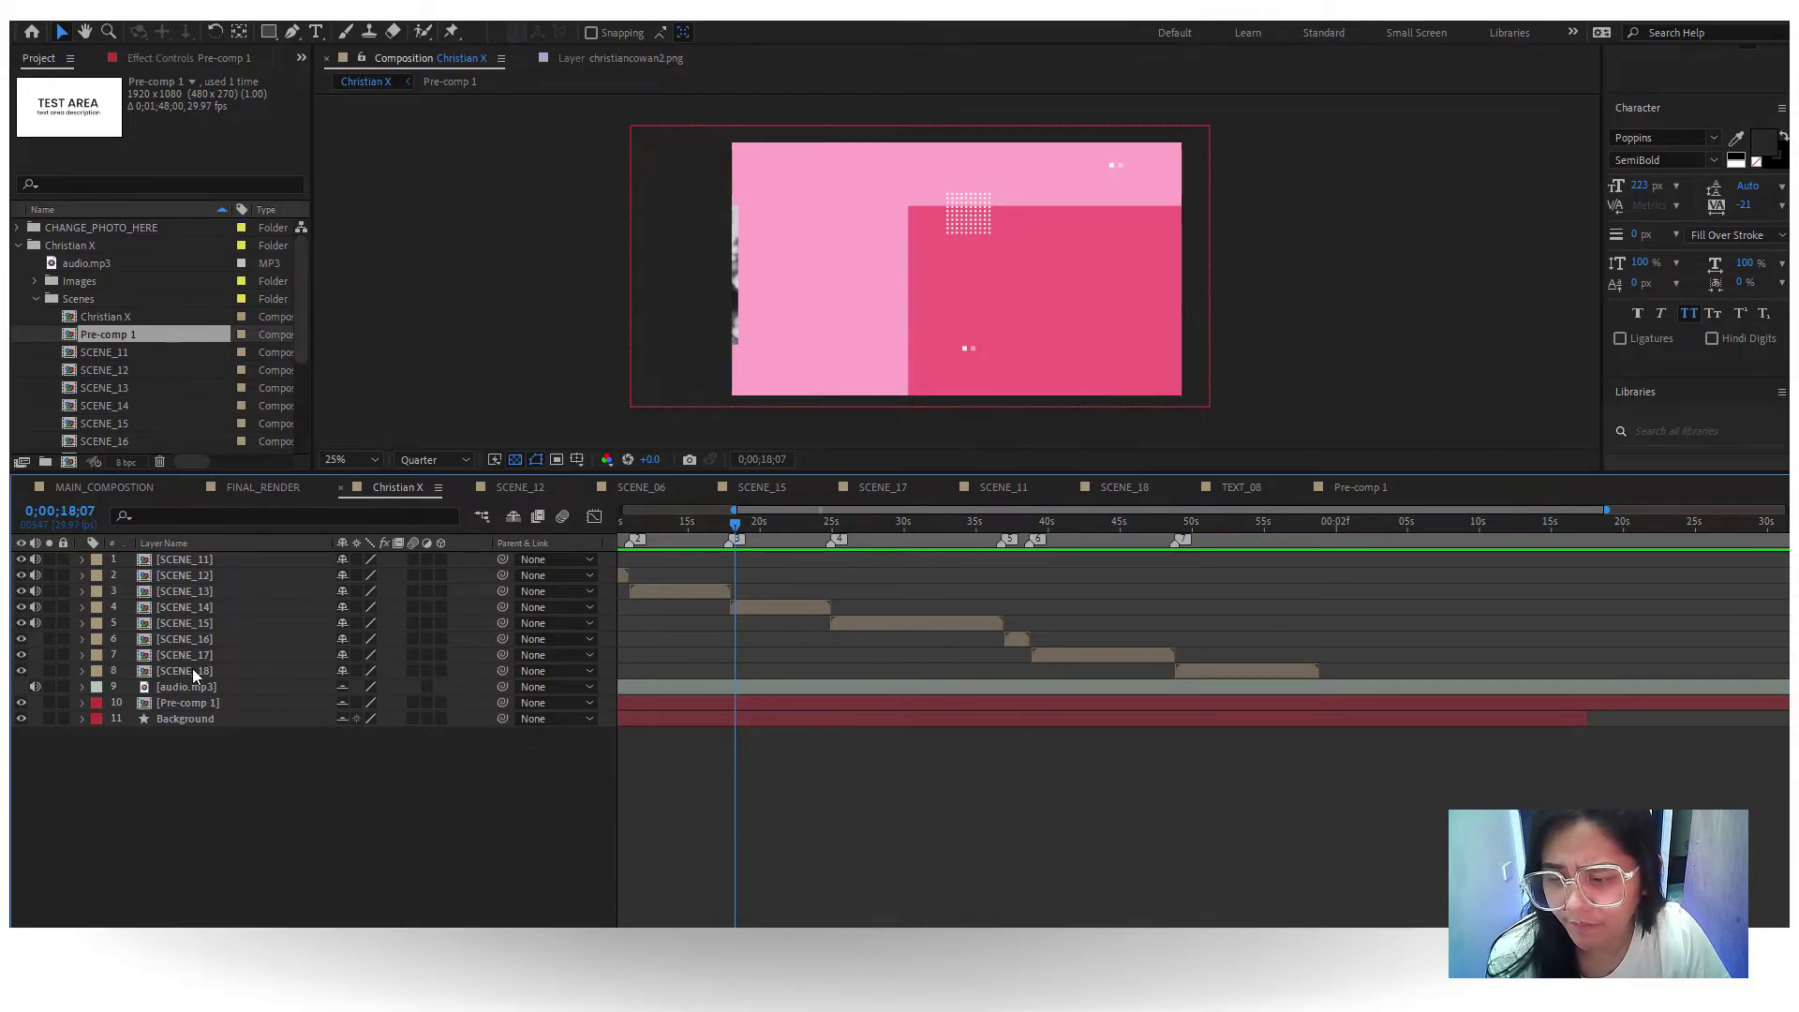
- Toggle Hide Shy Layers on and off three times, ending with all eleven layers shown
{"action": "left_click", "coordinate": [511, 517]}
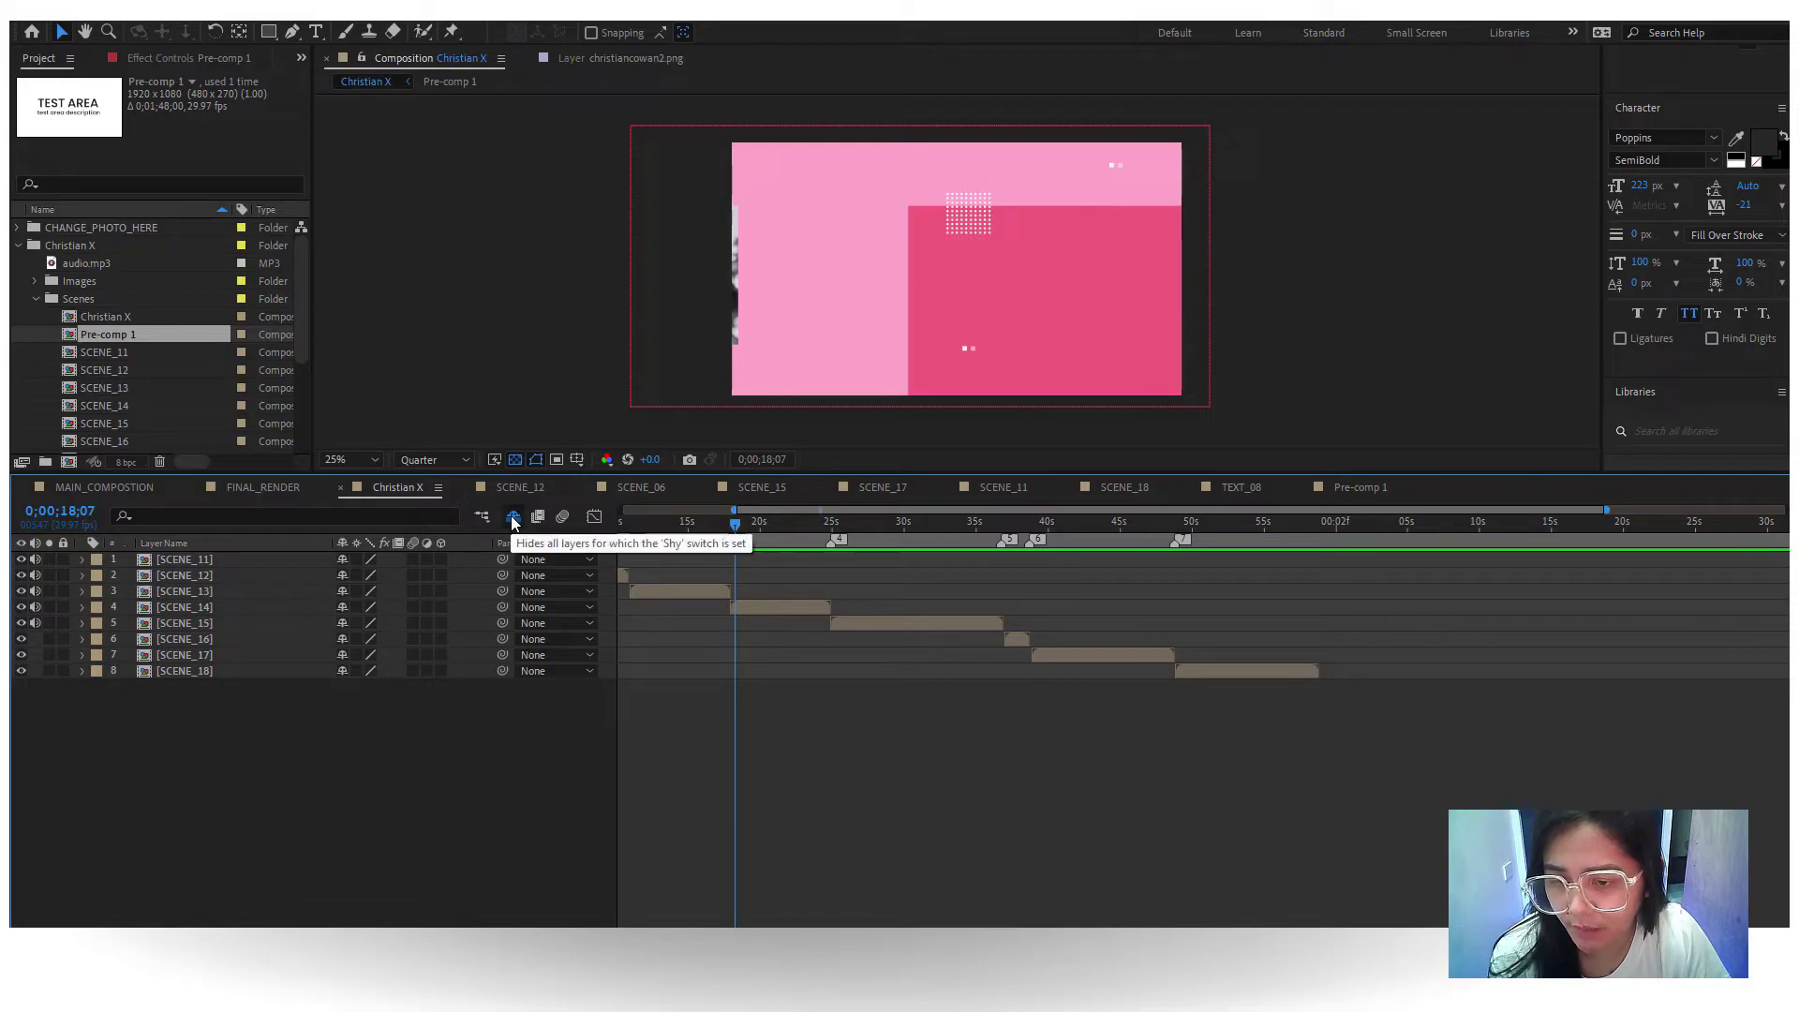
{"action": "left_click", "coordinate": [511, 517]}
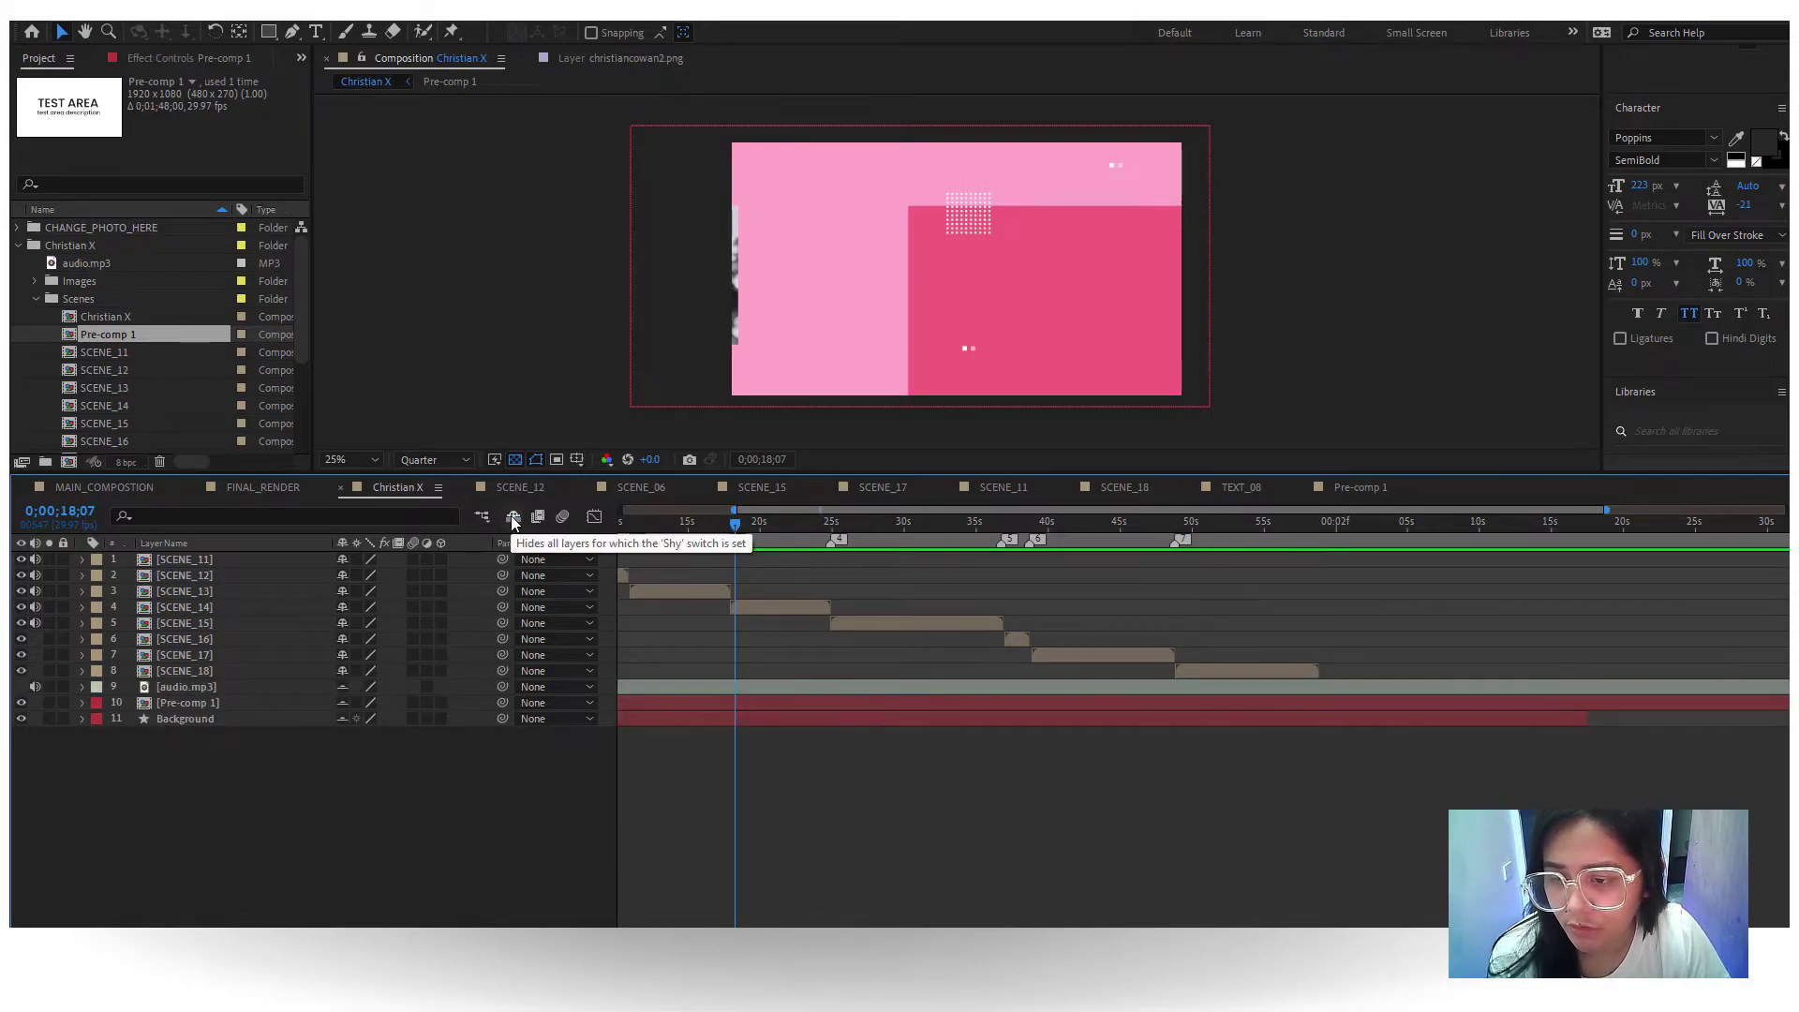
{"action": "left_click", "coordinate": [511, 517]}
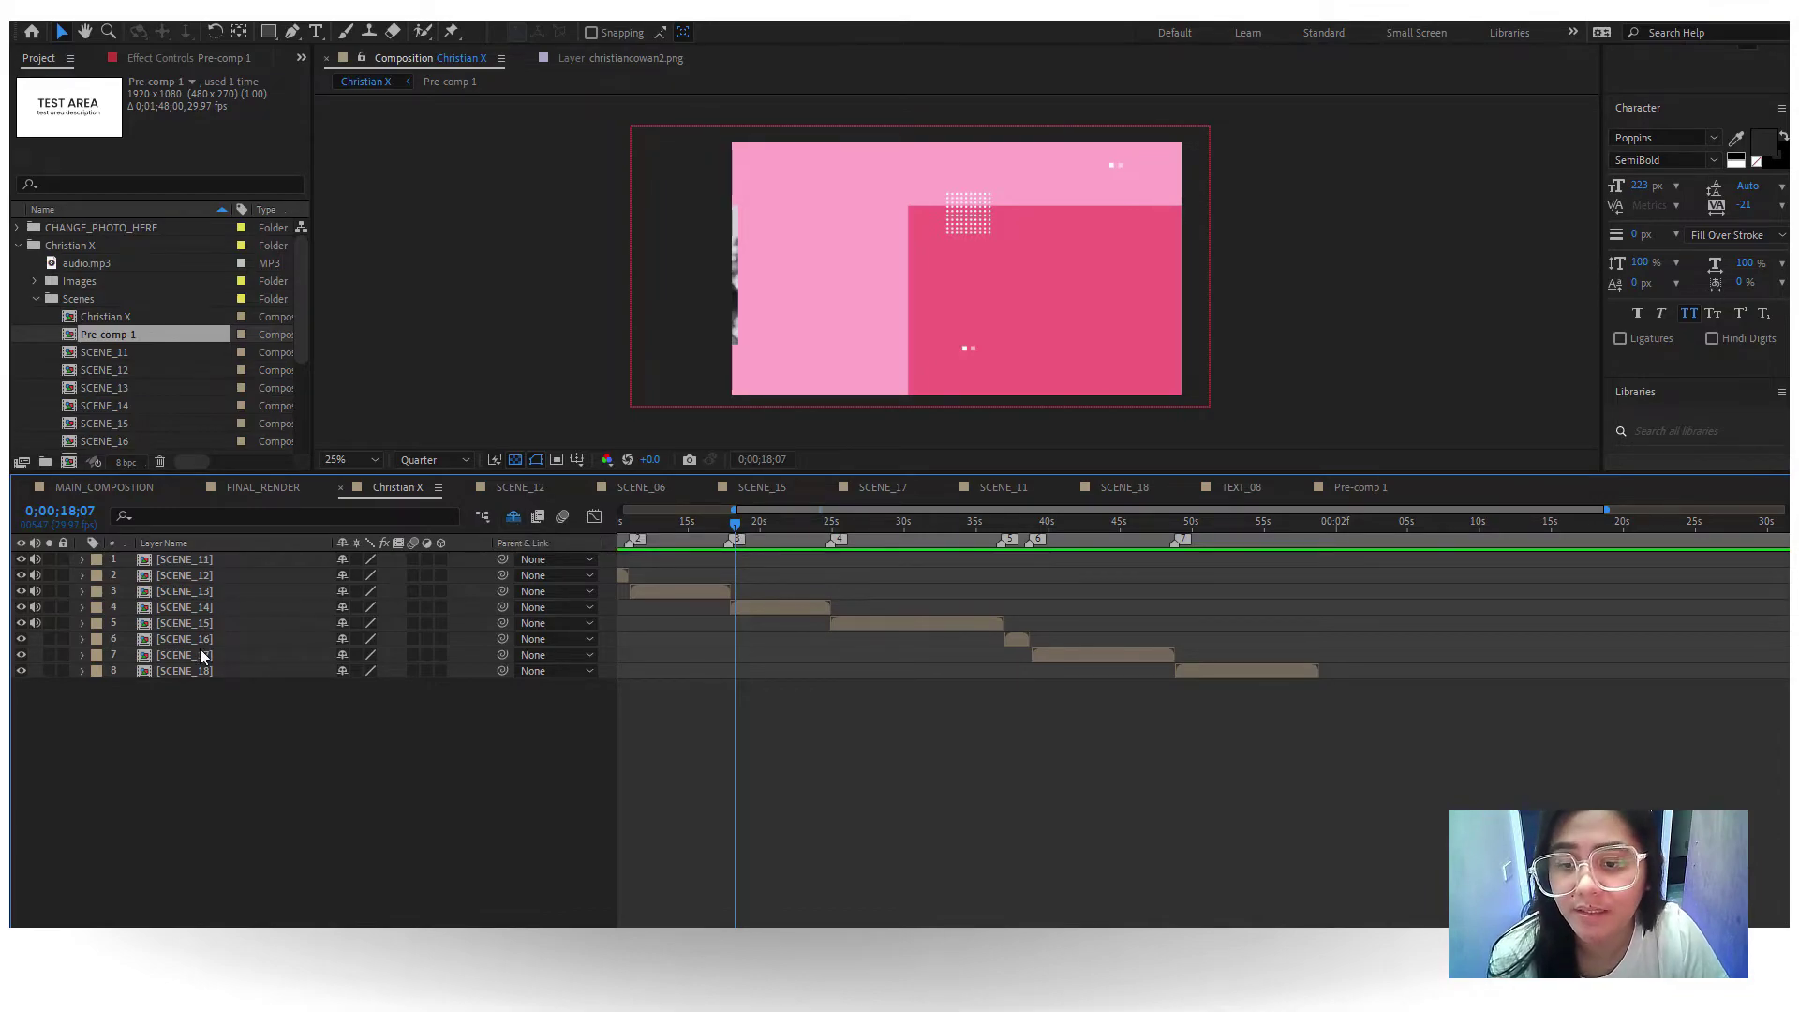
{"action": "left_click", "coordinate": [511, 516]}
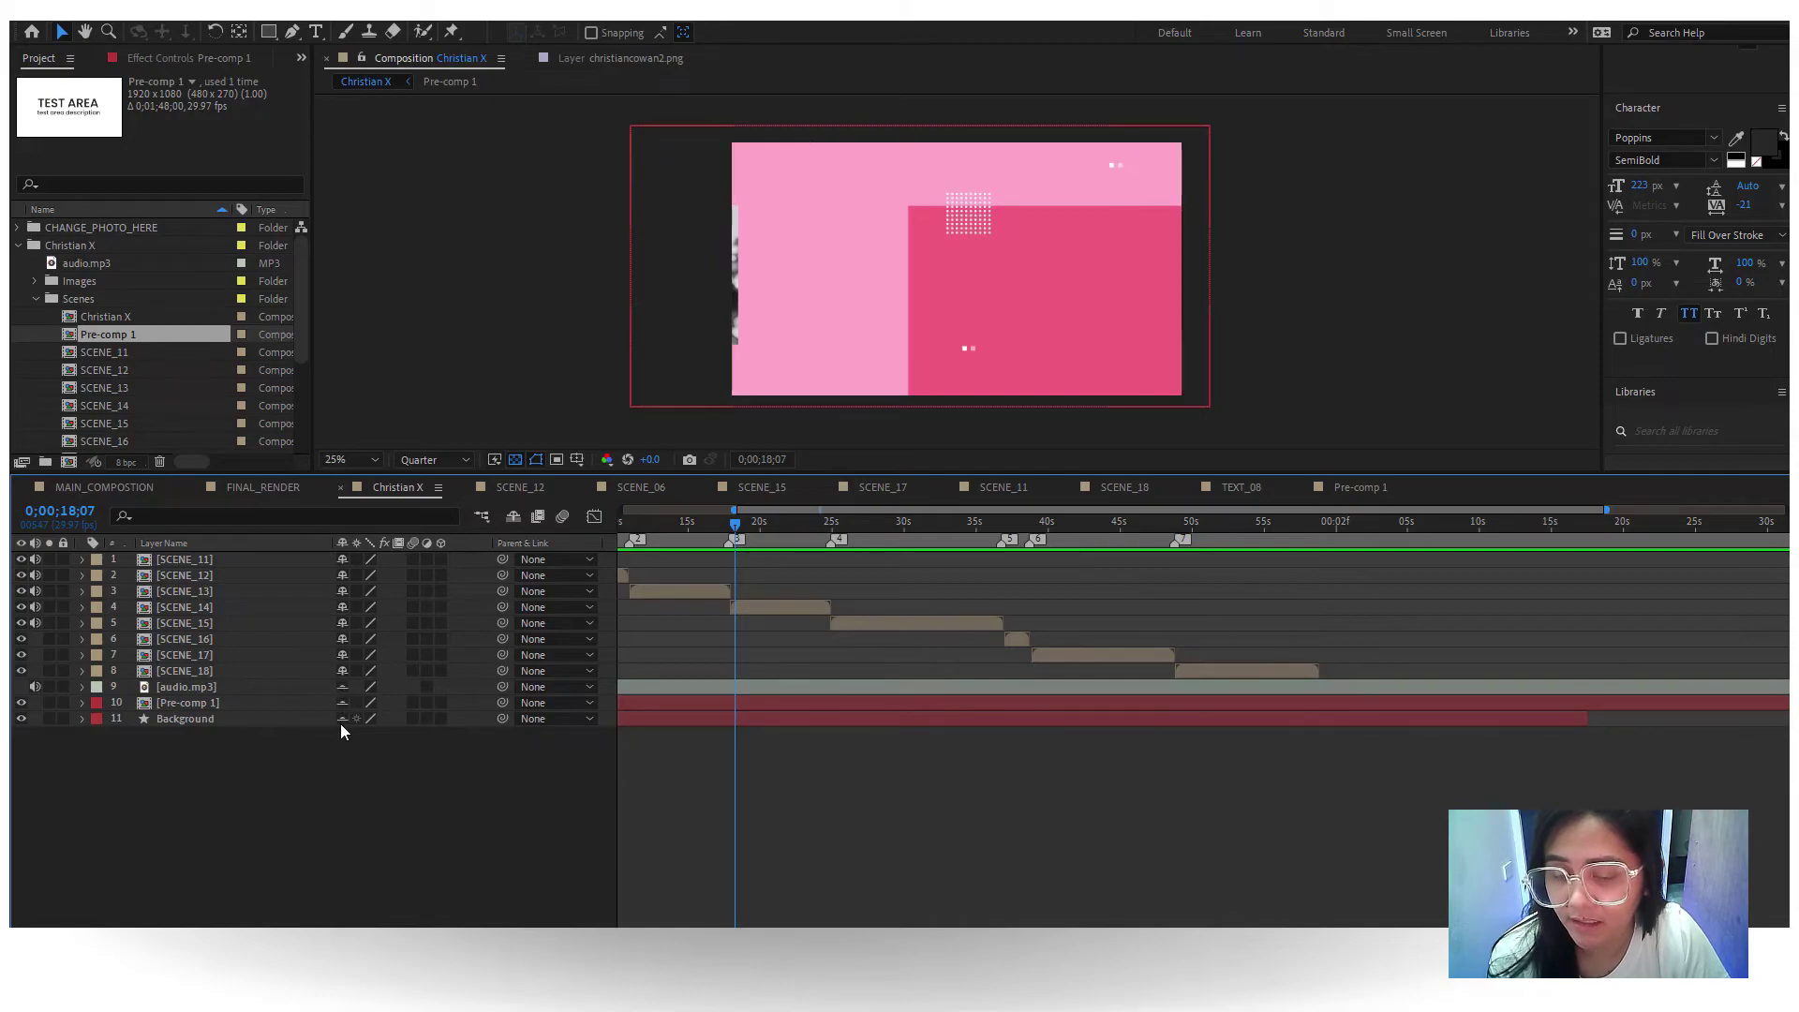
{"action": "left_click", "coordinate": [506, 523]}
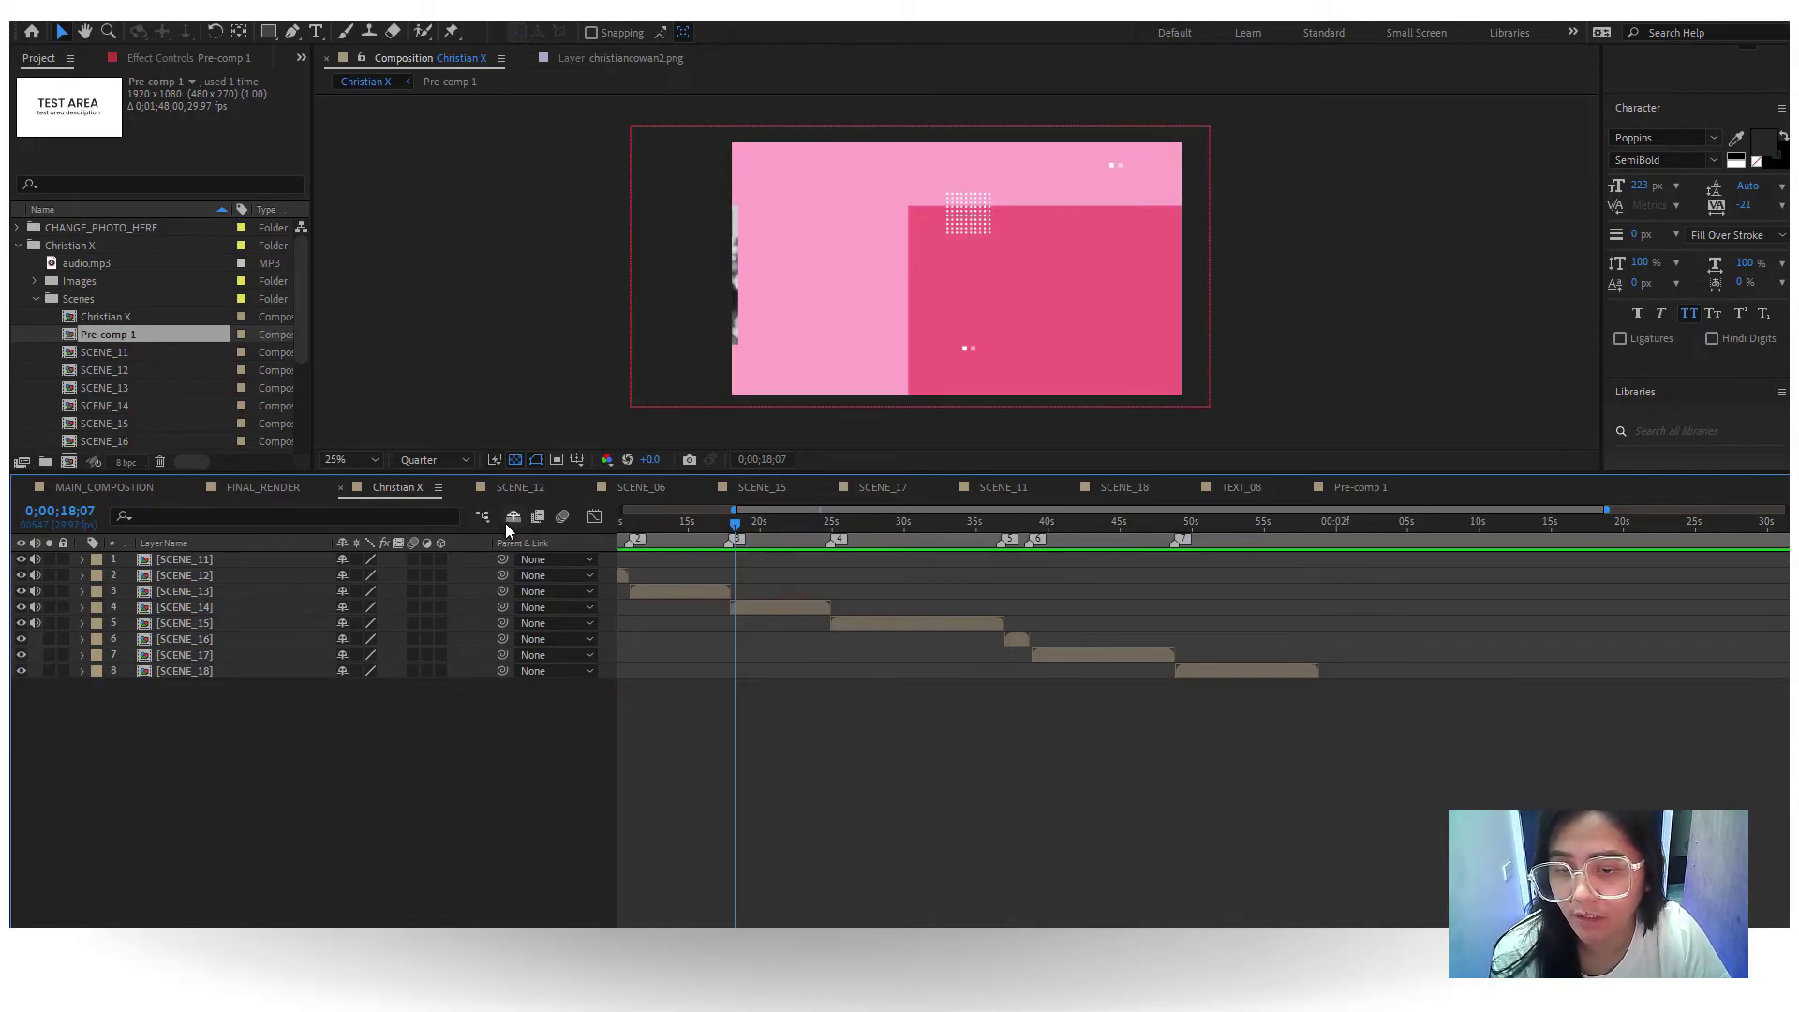
{"action": "left_click", "coordinate": [506, 522]}
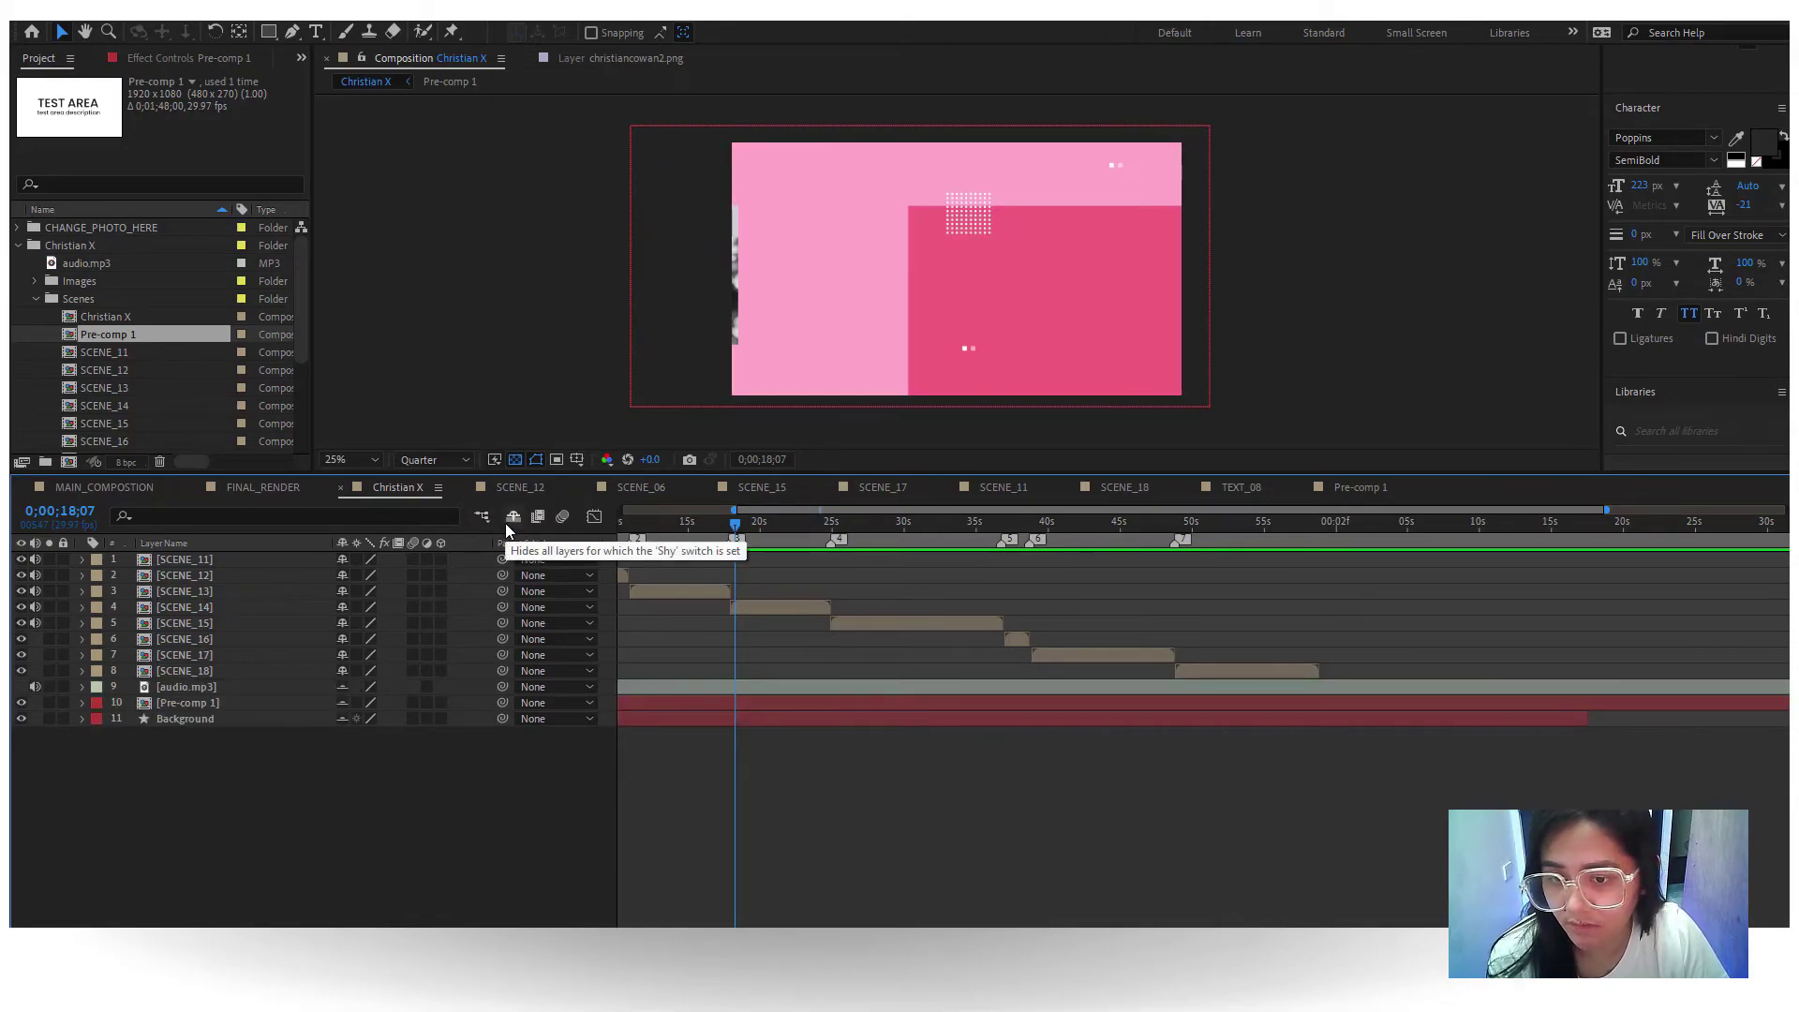